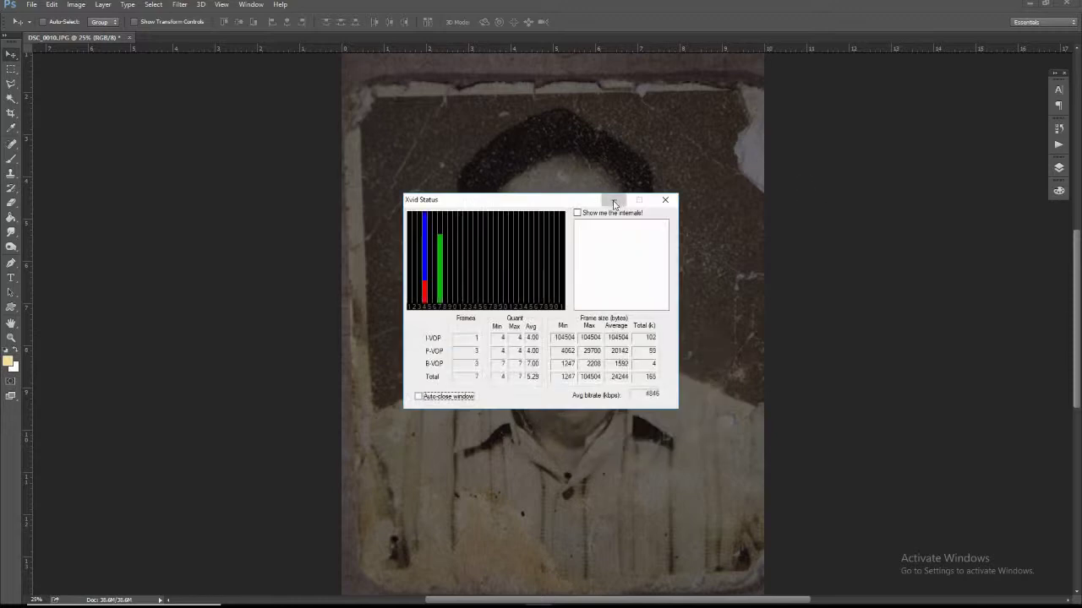
# Create a new blank document, entering 12 and 175 as its size values.
pyautogui.click(30, 5)
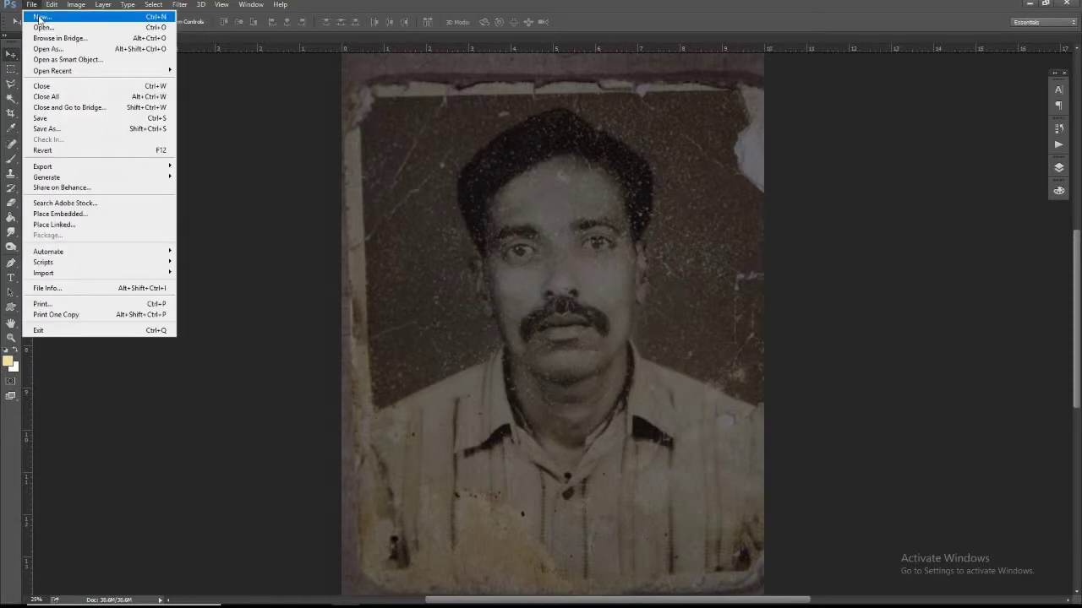
pyautogui.doubleClick(763, 148)
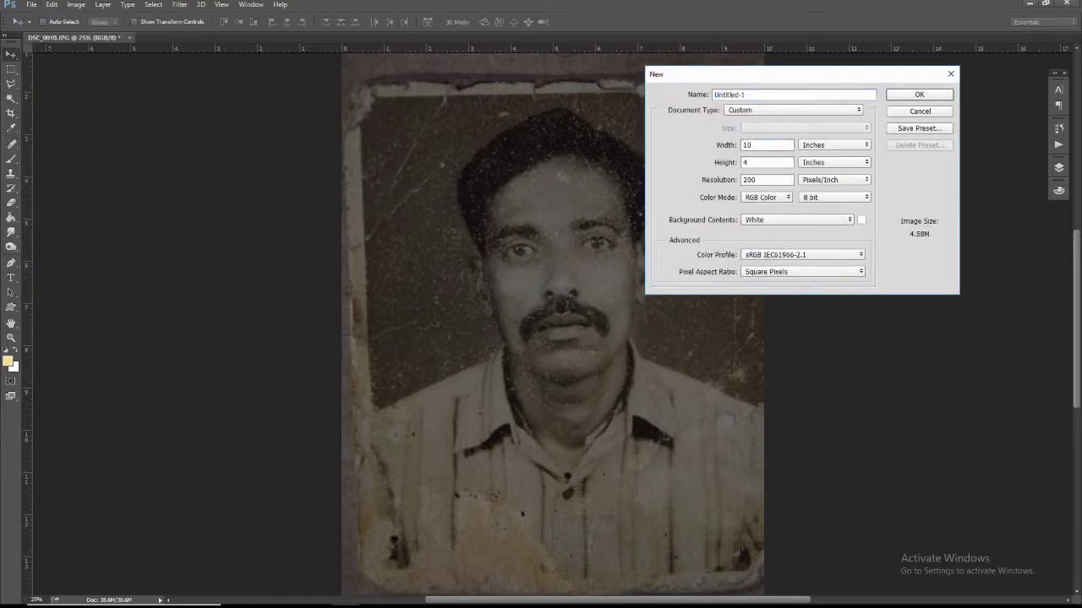
pyautogui.press('Tab')
pyautogui.write('12')
pyautogui.press('Tab')
pyautogui.write('175')
pyautogui.press('Return')
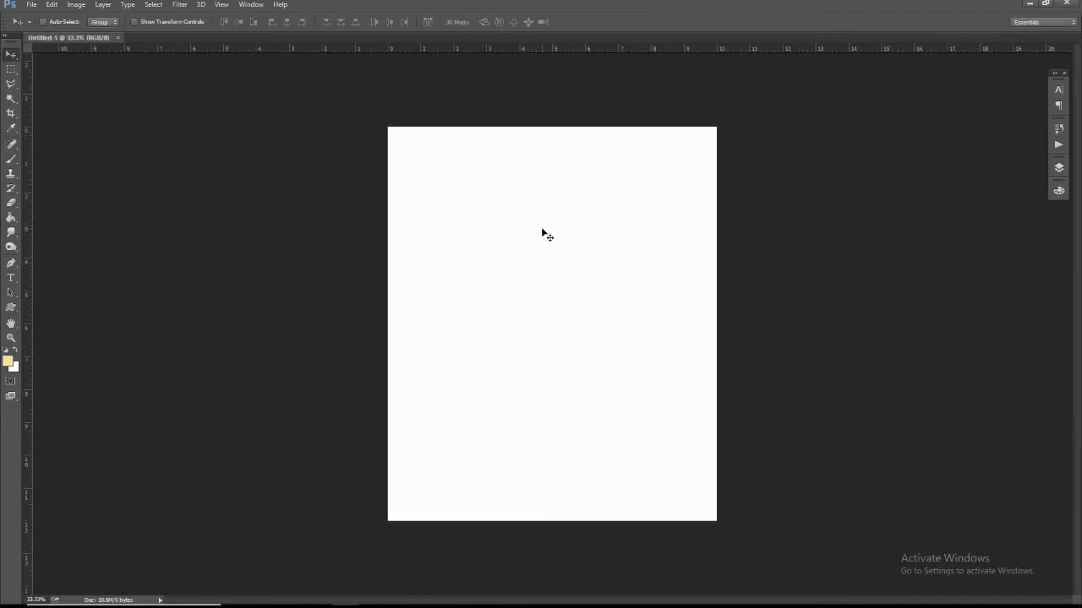
# Drag the old portrait in, then scale it down and rotate it to fill the canvas.
pyautogui.moveTo(97, 39); pyautogui.dragTo(545, 233)
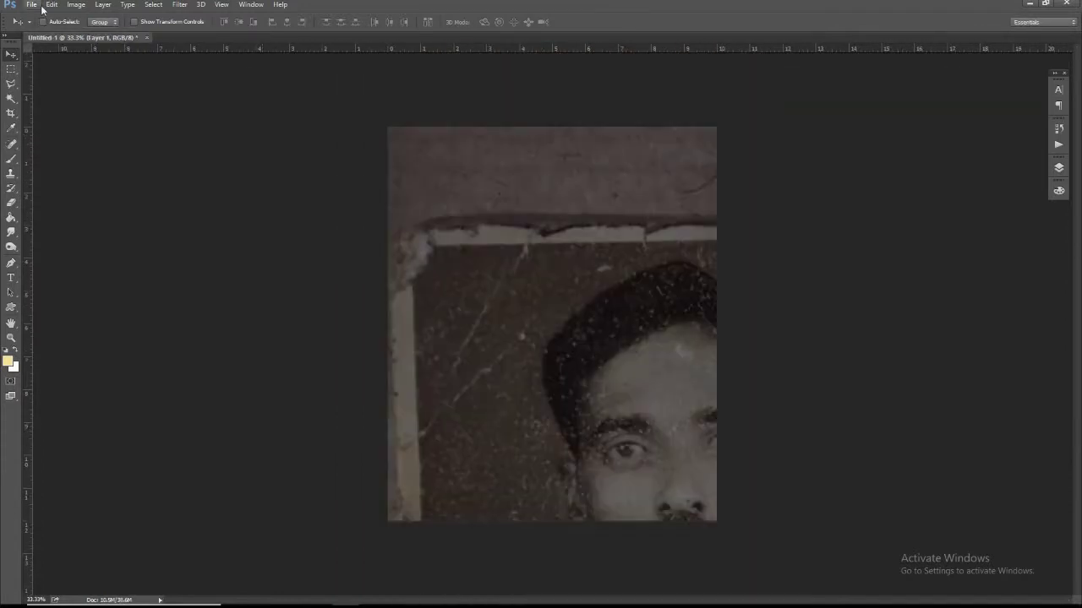
pyautogui.click(75, 4)
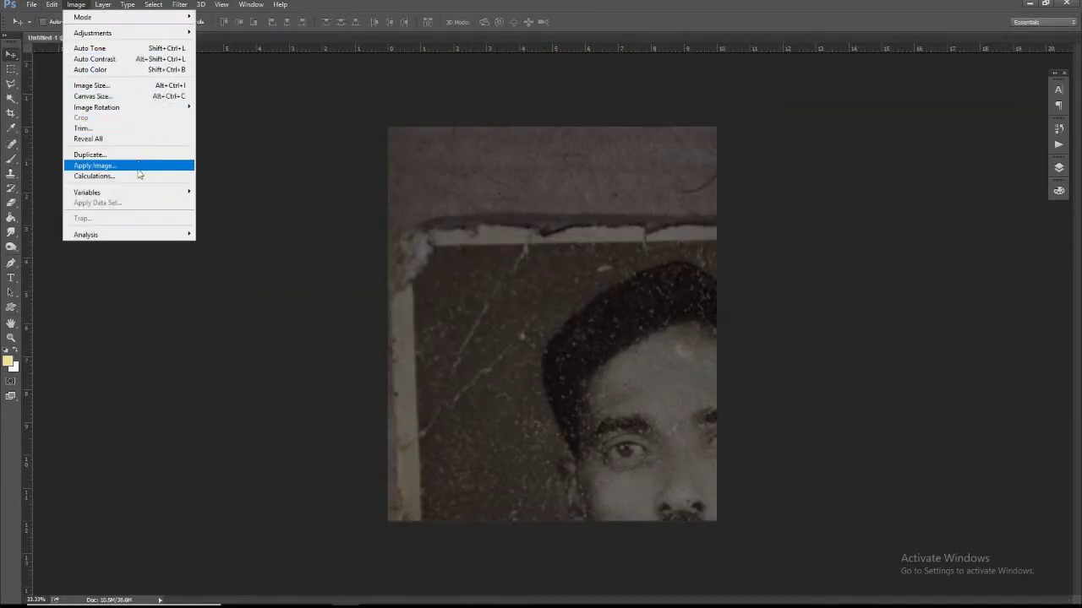
pyautogui.click(707, 288)
pyautogui.hotkey('ctrl', 't')
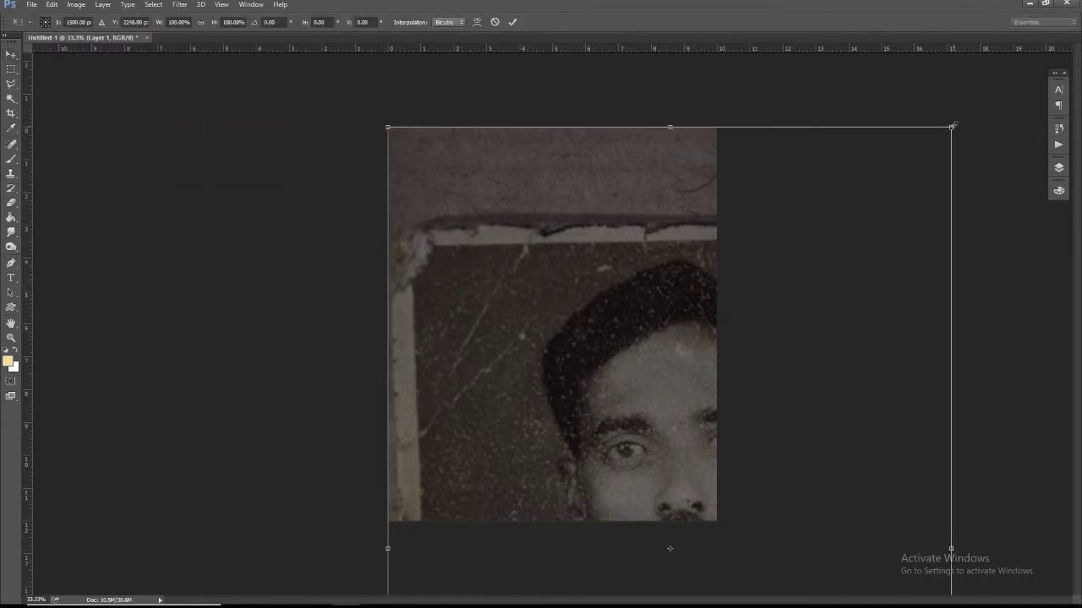
pyautogui.moveTo(953, 126); pyautogui.dragTo(764, 98)
pyautogui.moveTo(879, 196); pyautogui.dragTo(883, 215)
pyautogui.moveTo(770, 101)
pyautogui.mouseDown()
pyautogui.moveTo(755, 126)
pyautogui.moveTo(845, 133)
pyautogui.mouseUp()
pyautogui.moveTo(592, 234); pyautogui.dragTo(586, 291)
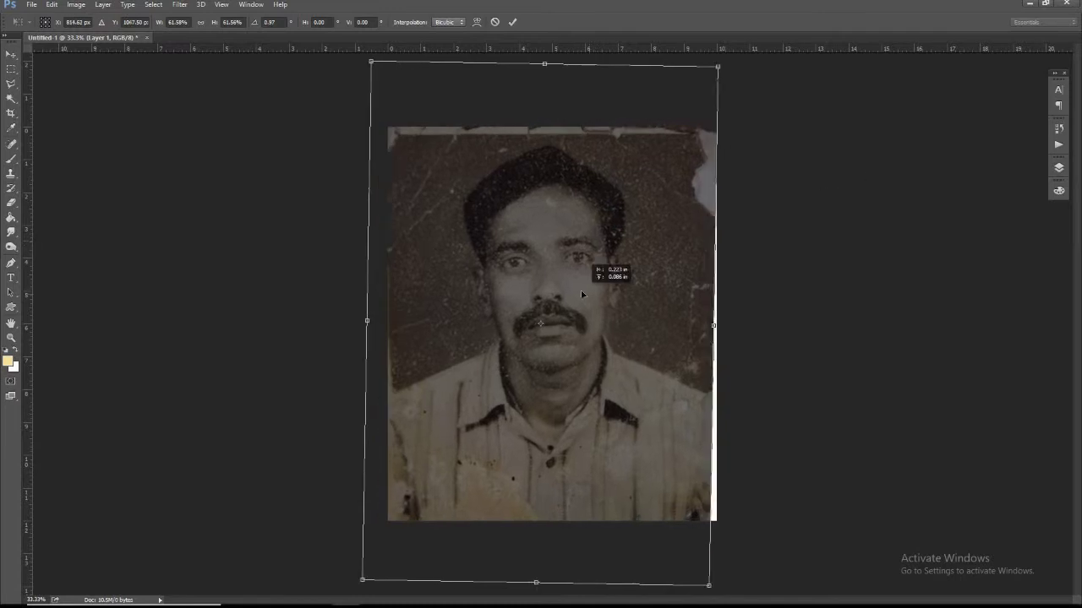
pyautogui.press('Return')
pyautogui.keyDown('ctrl'); pyautogui.click(458, 312); pyautogui.keyUp('ctrl')
pyautogui.keyDown('ctrl'); pyautogui.click(333, 486); pyautogui.keyUp('ctrl')
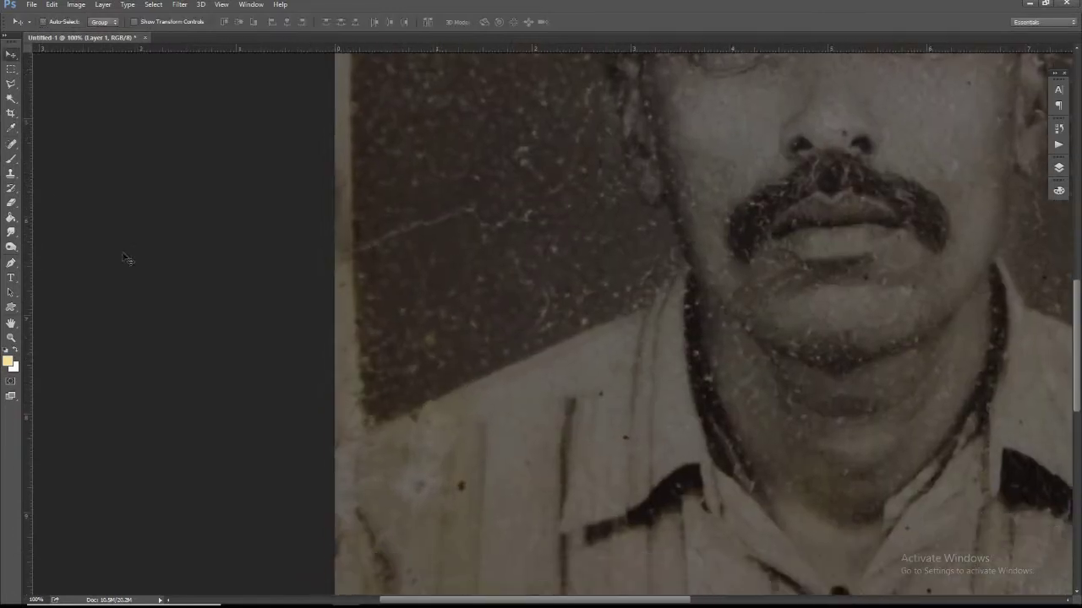
# Trace a Pen path from the left shoulder up the face and ear, then around the hair.
pyautogui.click(11, 263)
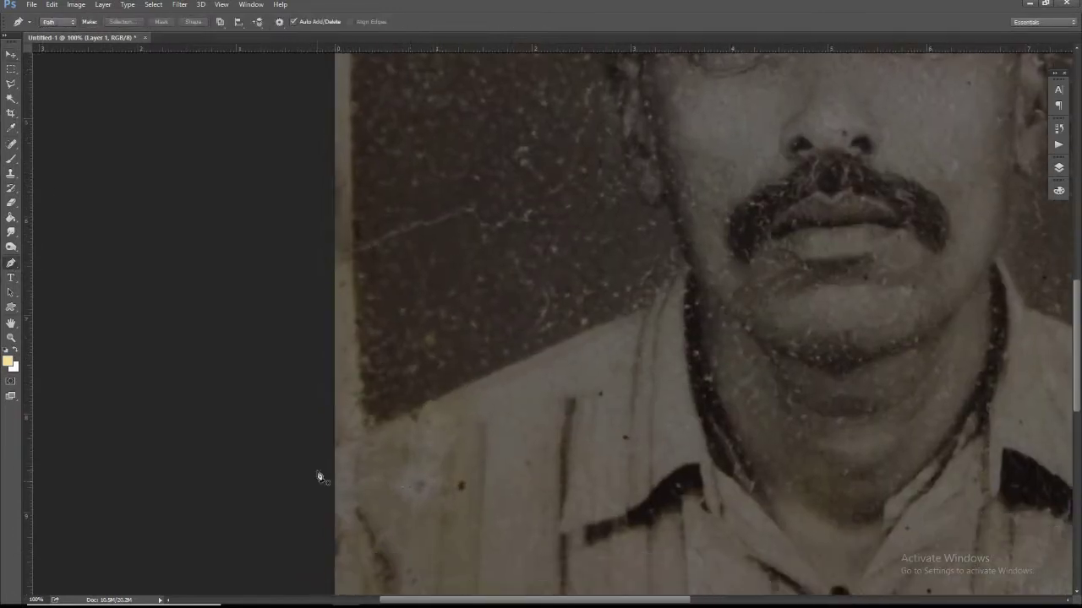
pyautogui.click(384, 425)
pyautogui.click(619, 321)
pyautogui.click(649, 308)
pyautogui.moveTo(665, 287); pyautogui.dragTo(519, 435)
pyautogui.keyDown('ctrl'); pyautogui.click(519, 434); pyautogui.keyUp('ctrl')
pyautogui.click(550, 396)
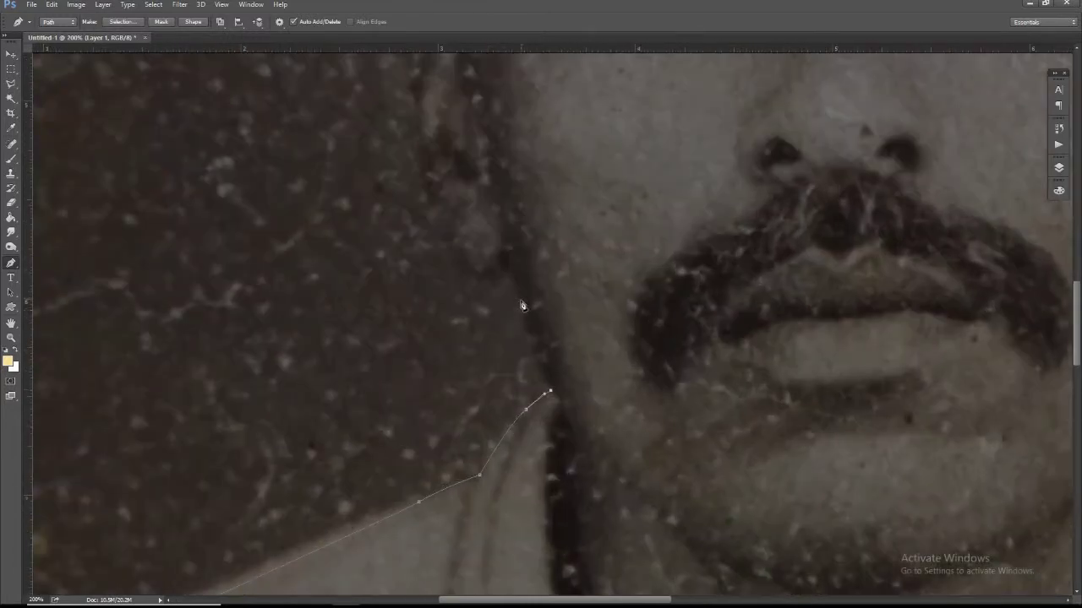
pyautogui.click(508, 257)
pyautogui.hotkey('ctrl', '-')
pyautogui.click(518, 402)
pyautogui.click(497, 289)
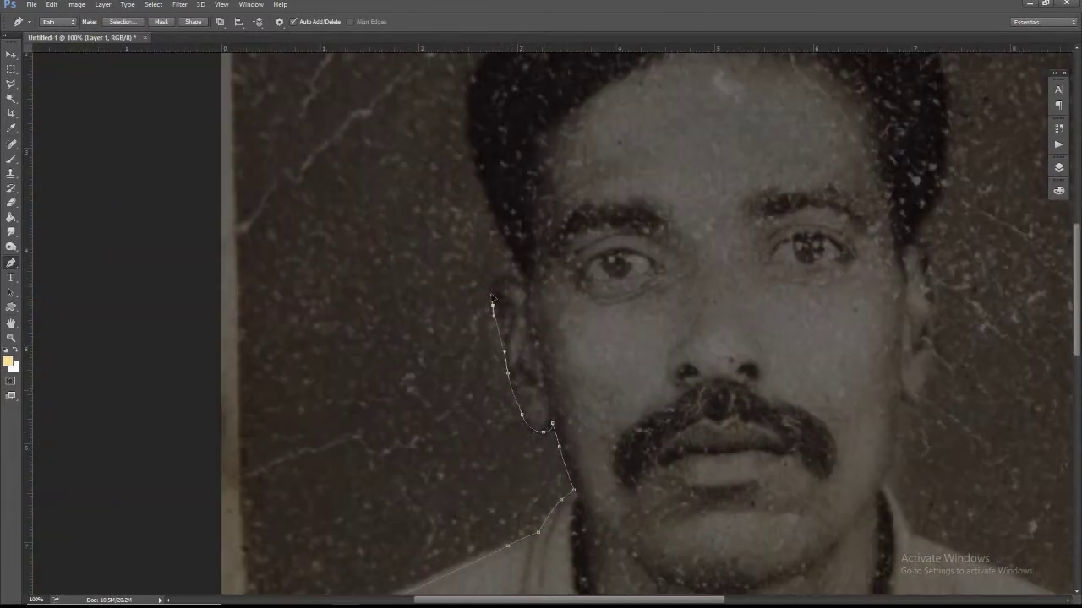
pyautogui.click(502, 231)
pyautogui.click(492, 209)
pyautogui.moveTo(466, 135); pyautogui.dragTo(465, 100)
pyautogui.moveTo(486, 52); pyautogui.dragTo(490, 344)
pyautogui.click(488, 346)
pyautogui.click(561, 274)
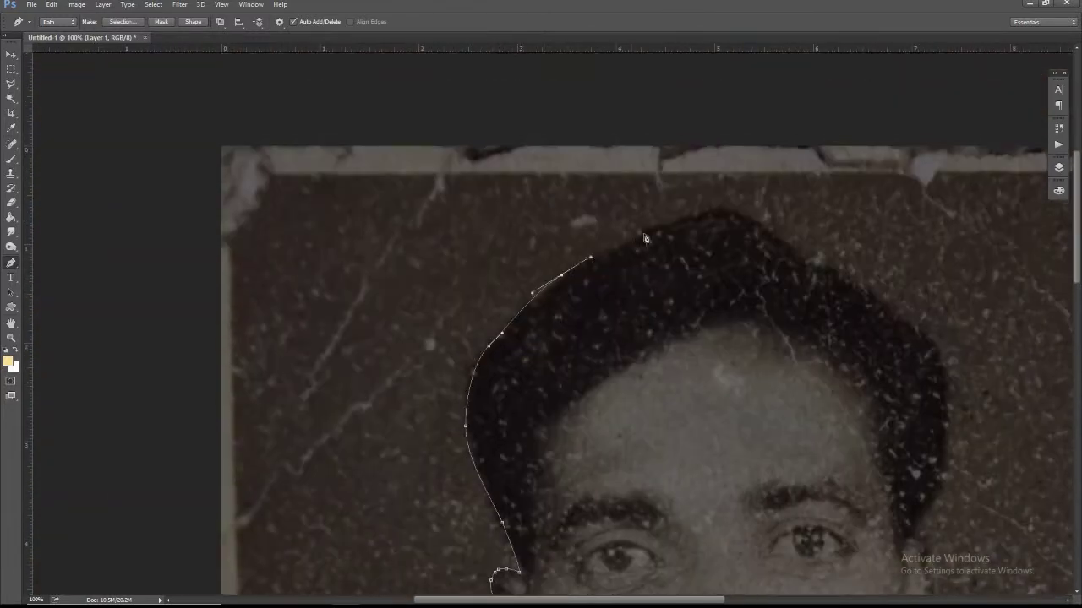
pyautogui.click(653, 230)
pyautogui.click(736, 219)
pyautogui.click(825, 270)
pyautogui.click(946, 386)
# Continue the path down the right ear, neck and shoulder, then close it around the figure.
pyautogui.moveTo(934, 507); pyautogui.dragTo(869, 318)
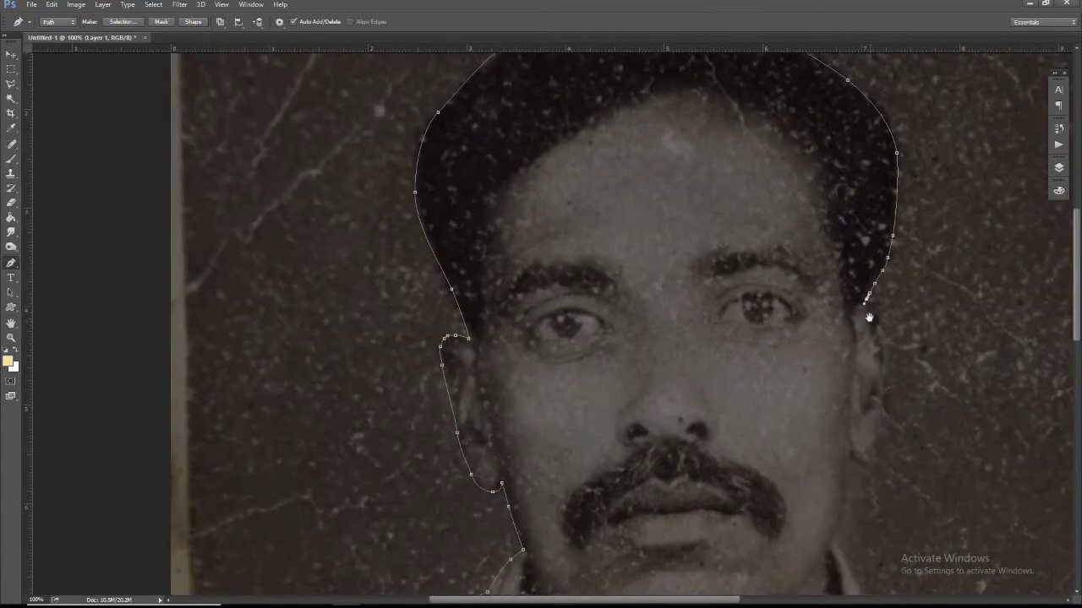
pyautogui.click(890, 355)
pyautogui.click(883, 422)
pyautogui.click(873, 445)
pyautogui.click(858, 464)
pyautogui.click(851, 457)
pyautogui.hotkey('ctrl', '-')
pyautogui.click(790, 341)
pyautogui.click(806, 376)
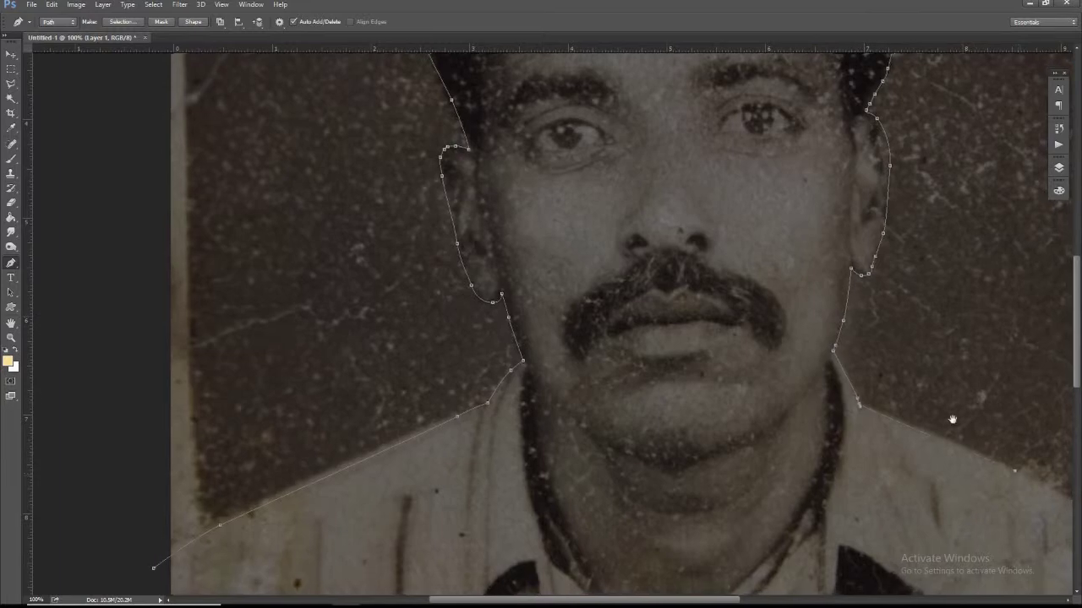
pyautogui.moveTo(954, 415); pyautogui.dragTo(784, 223)
pyautogui.click(740, 230)
pyautogui.click(815, 266)
pyautogui.click(870, 549)
pyautogui.click(292, 560)
pyautogui.click(131, 553)
pyautogui.click(167, 296)
# Turn the closed path into a selection and feather its edge.
pyautogui.hotkey('ctrl', 'Return')
pyautogui.scroll(5, 813, 236)
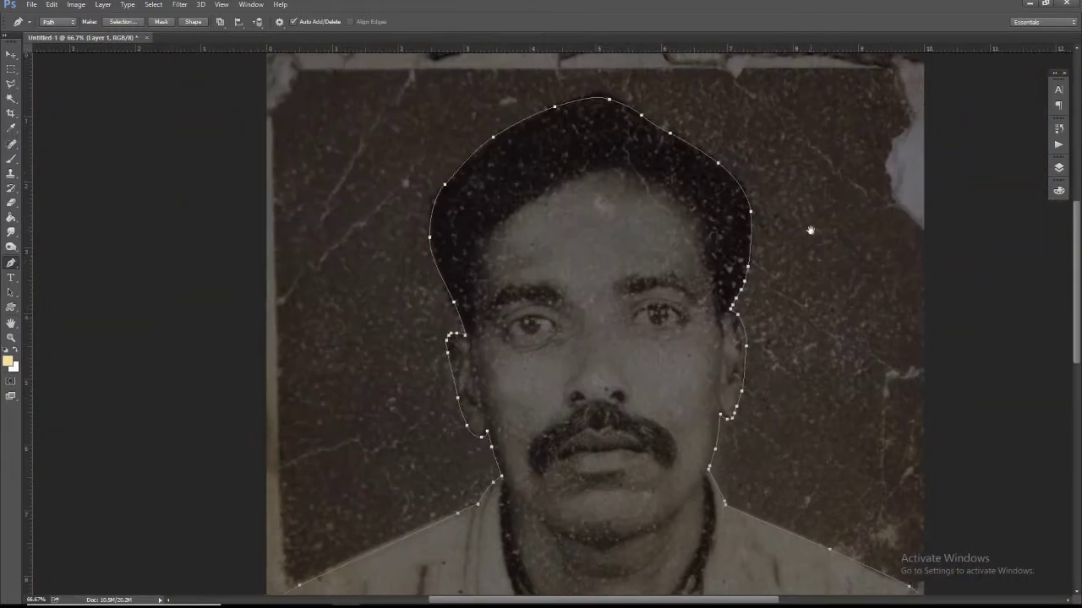
pyautogui.click(153, 4)
pyautogui.moveTo(163, 149)
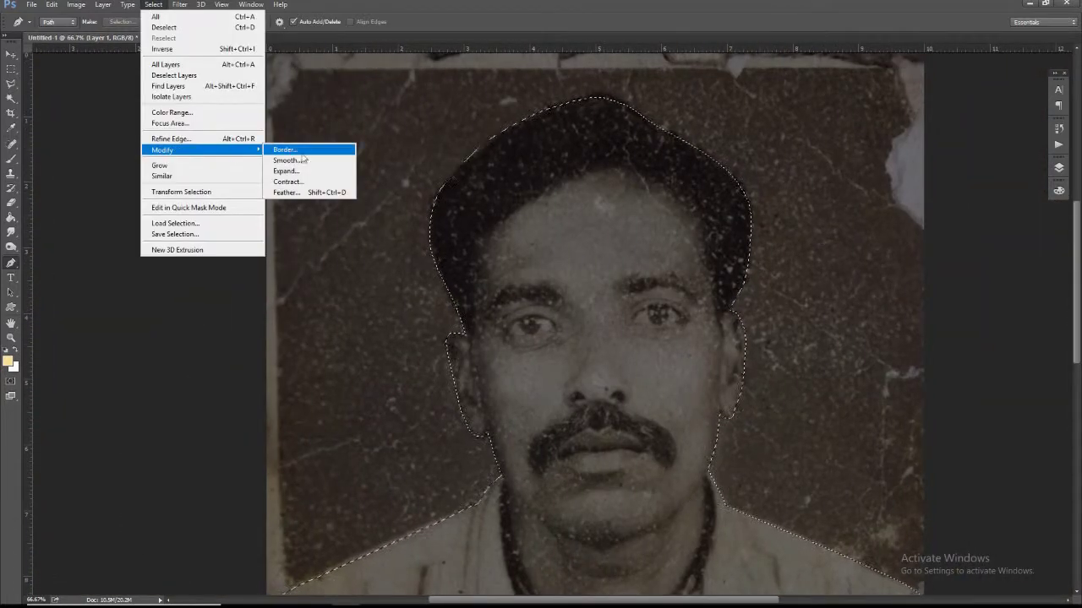
pyautogui.click(300, 193)
pyautogui.press('Return')
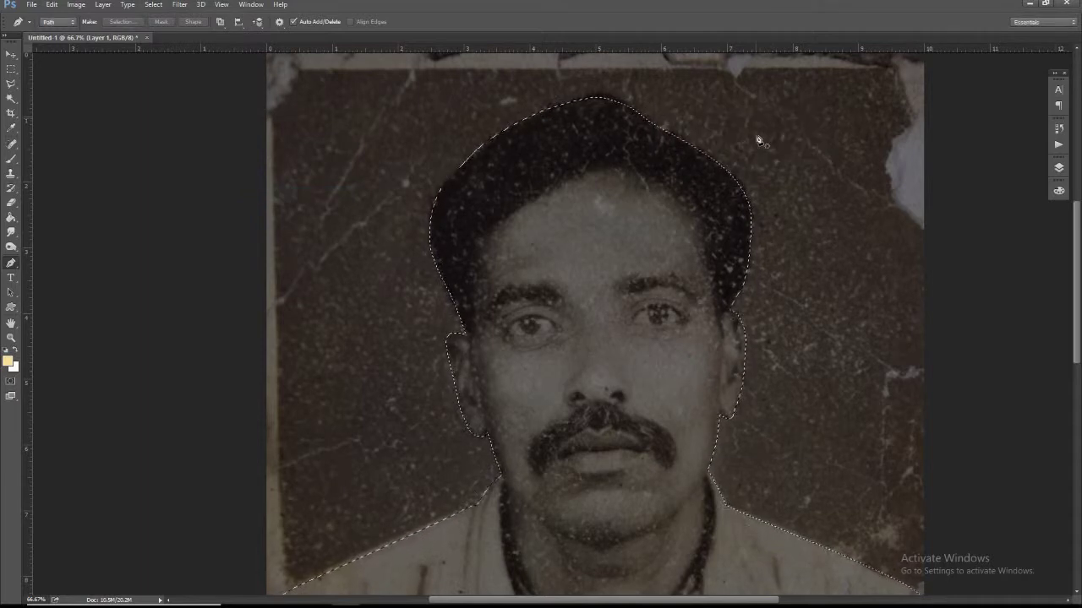
# Copy the selected head and shoulders and paste them as Layer 2.
pyautogui.click(52, 5)
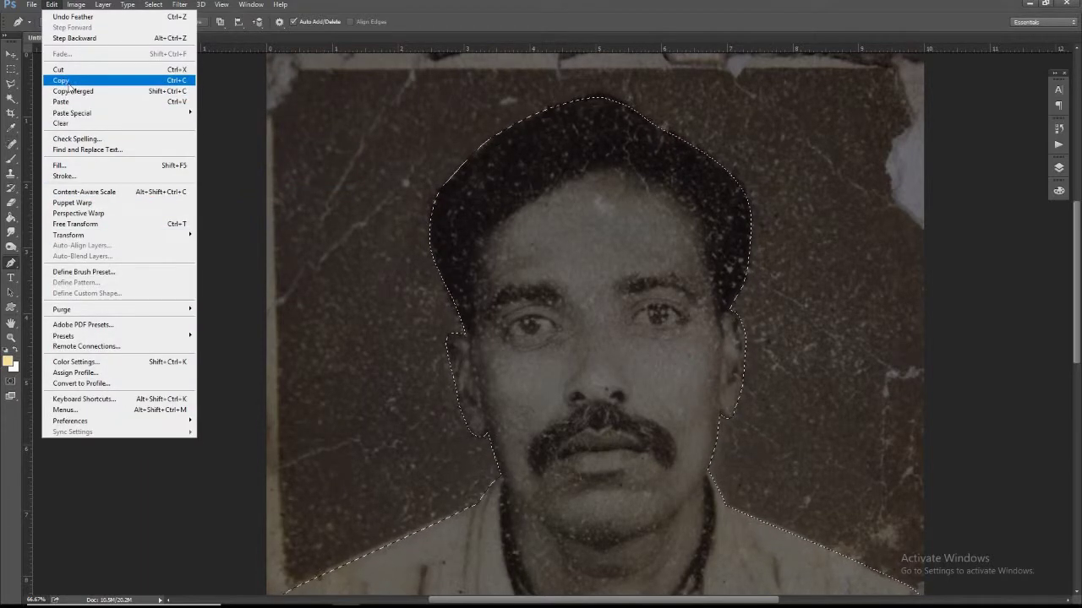
pyautogui.click(74, 6)
pyautogui.click(60, 98)
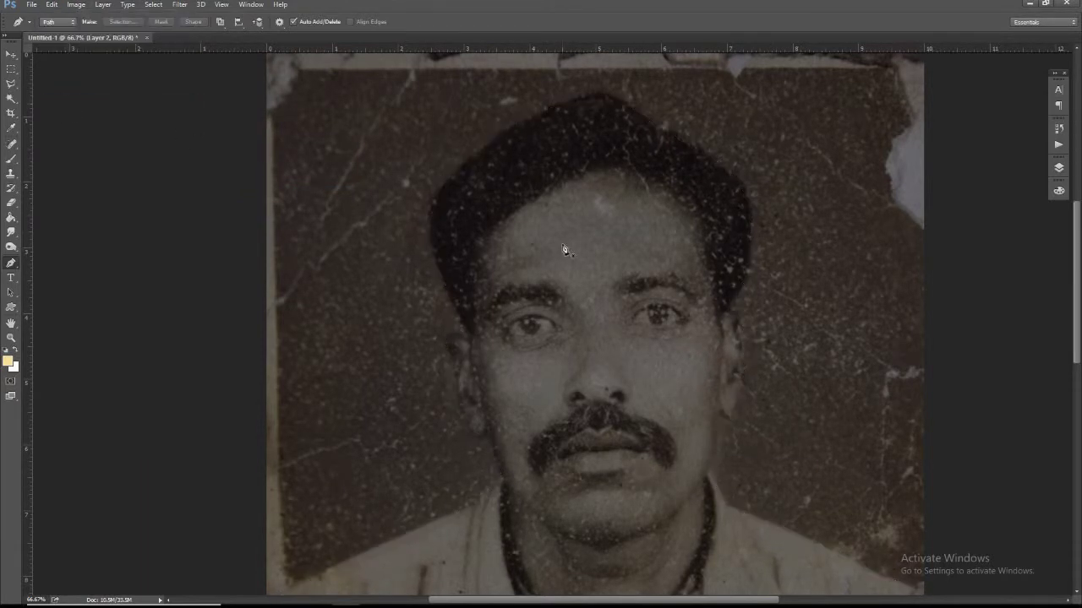
pyautogui.press('v')
pyautogui.click(76, 5)
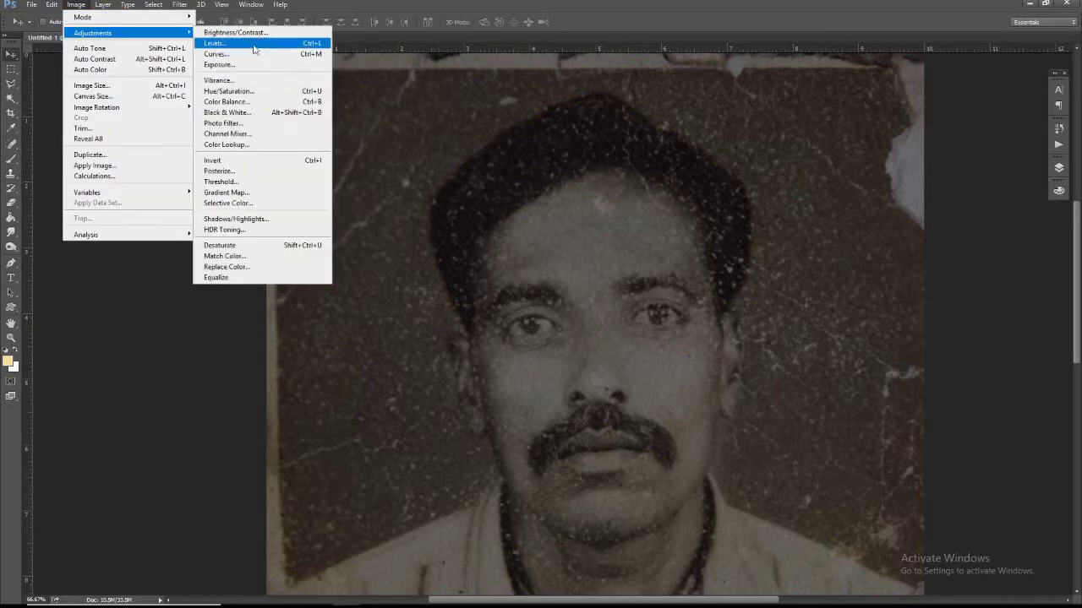
pyautogui.moveTo(93, 32)
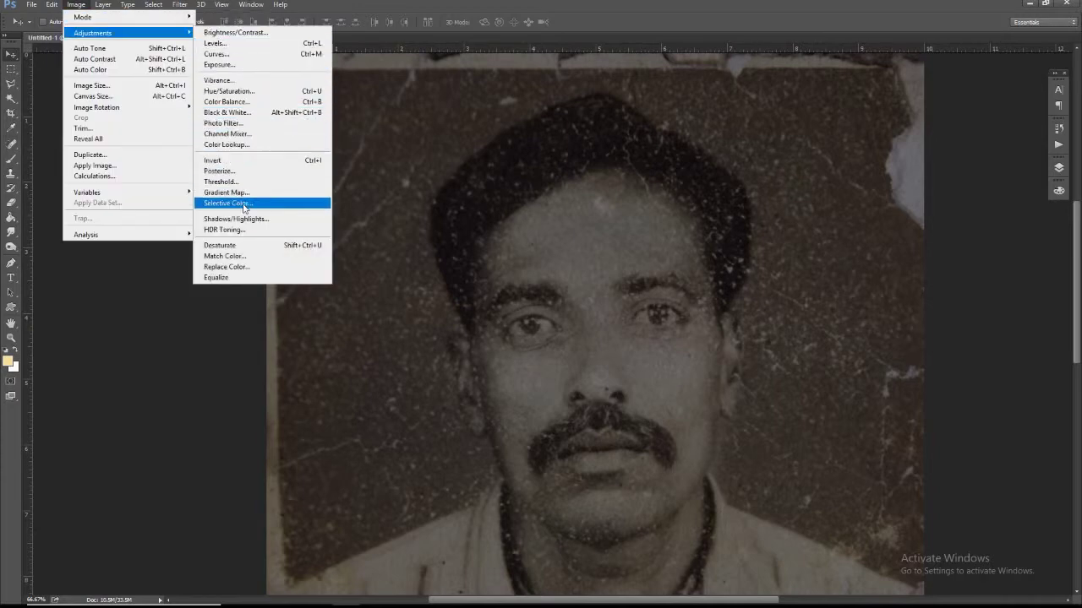
# Desaturate the figure and apply Levels with black point 10 and midtones 1.53.
pyautogui.click(298, 245)
pyautogui.click(76, 5)
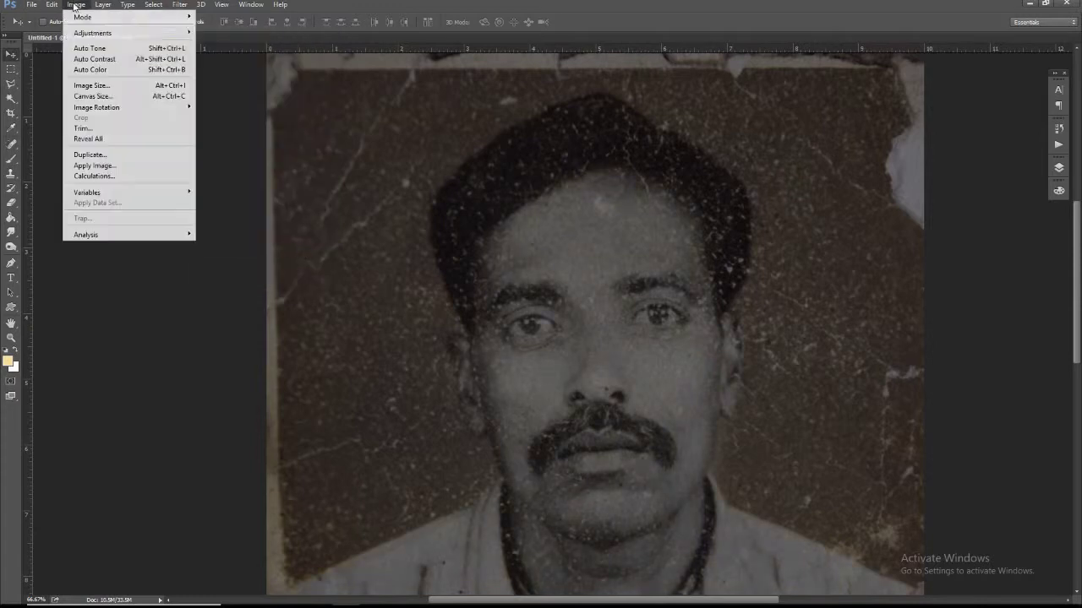
pyautogui.click(227, 44)
pyautogui.moveTo(843, 176)
pyautogui.mouseDown()
pyautogui.moveTo(778, 176)
pyautogui.moveTo(827, 180)
pyautogui.mouseUp()
pyautogui.click(958, 69)
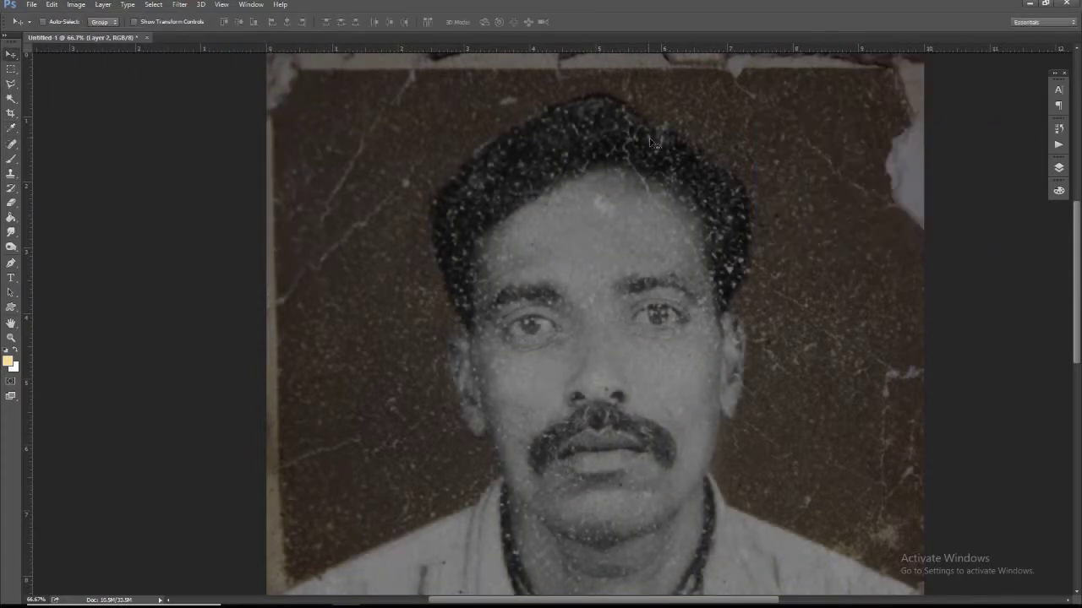
# Raise the figure's Brightness to 20 in Brightness/Contrast.
pyautogui.scroll(3, 646, 135)
pyautogui.click(76, 4)
pyautogui.moveTo(93, 33)
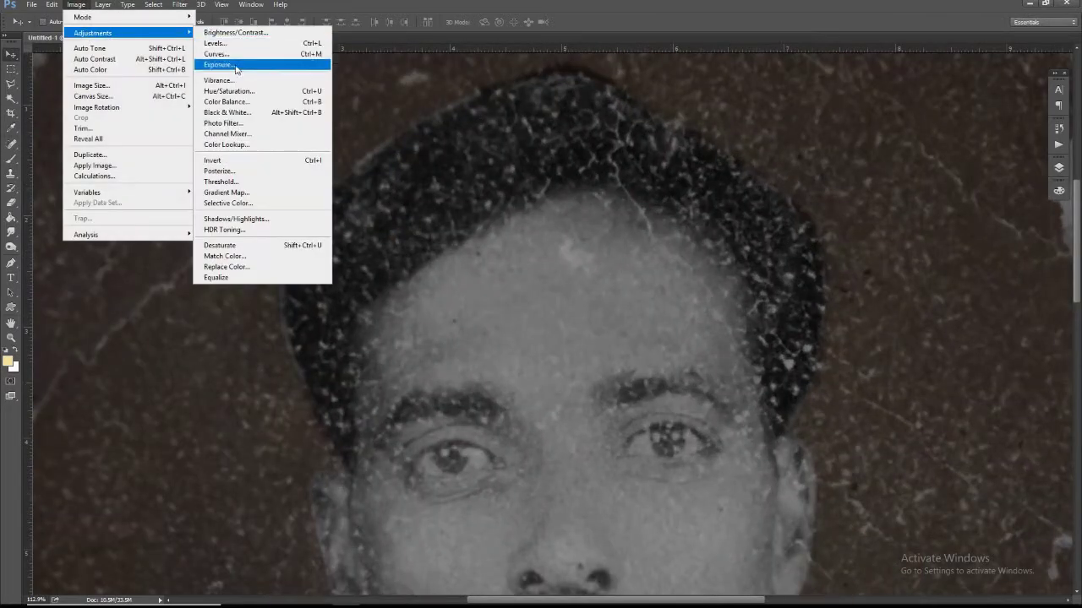
pyautogui.click(245, 34)
pyautogui.moveTo(679, 68)
pyautogui.mouseDown()
pyautogui.moveTo(689, 68)
pyautogui.moveTo(689, 97)
pyautogui.mouseUp()
# Apply the brightness change, then spot-heal specks and cracks across the forehead and both brows.
pyautogui.click(766, 55)
pyautogui.click(11, 145)
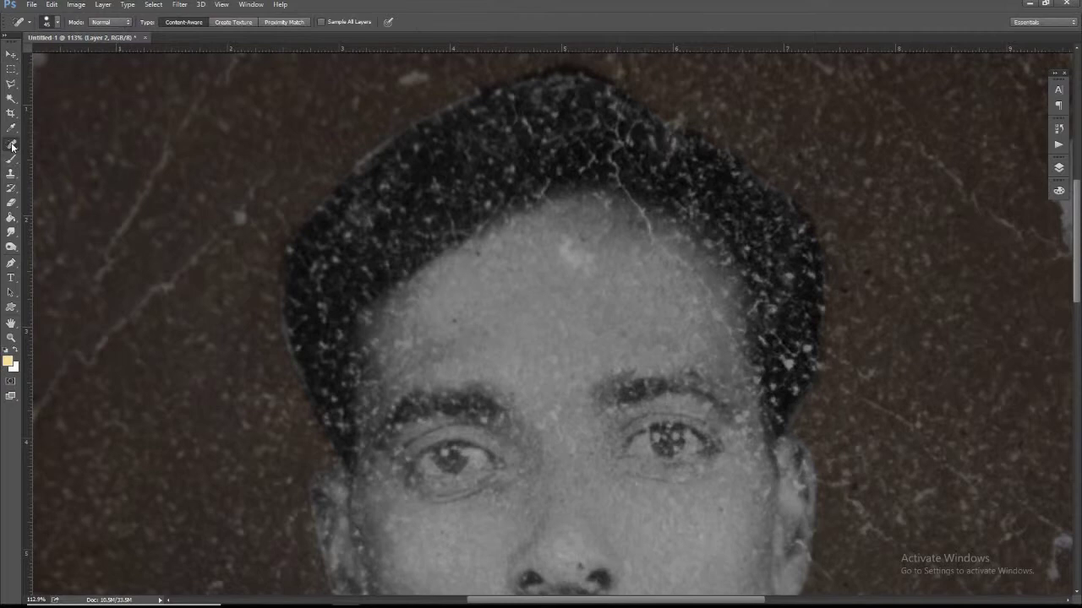
pyautogui.click(576, 250)
pyautogui.moveTo(552, 382)
pyautogui.mouseDown()
pyautogui.moveTo(546, 425)
pyautogui.moveTo(501, 388)
pyautogui.mouseUp()
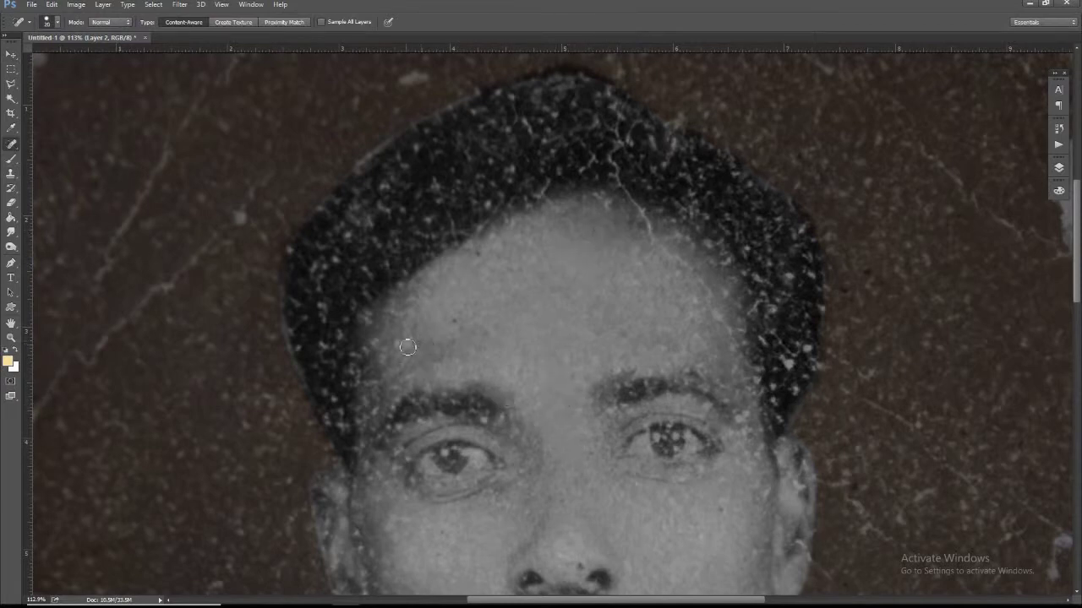
pyautogui.moveTo(414, 309); pyautogui.dragTo(378, 306)
pyautogui.moveTo(376, 396); pyautogui.dragTo(373, 416)
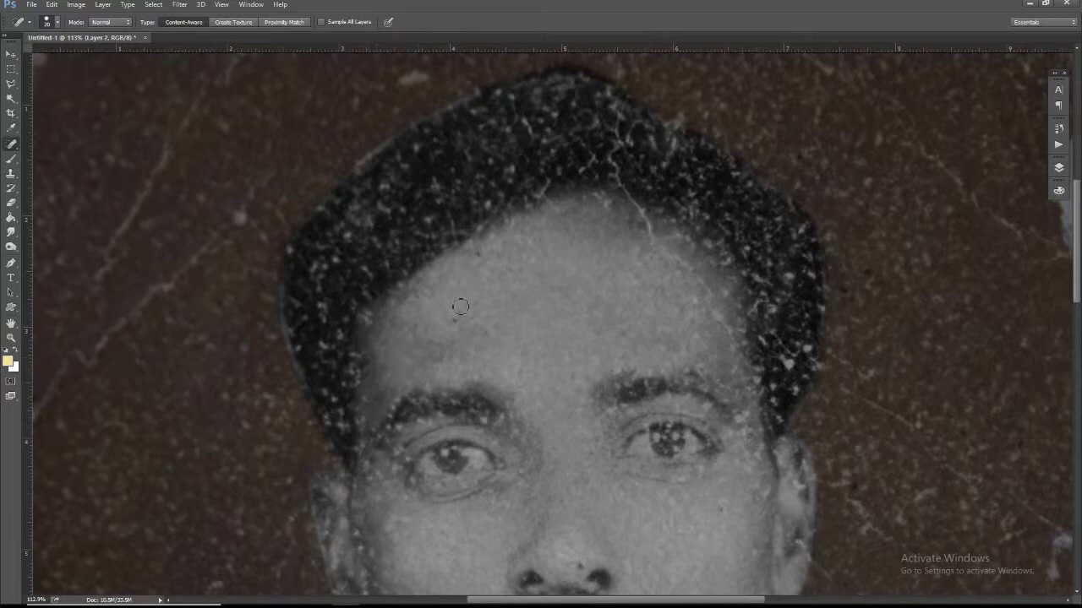
pyautogui.moveTo(438, 273); pyautogui.dragTo(406, 296)
pyautogui.moveTo(501, 232); pyautogui.dragTo(470, 245)
pyautogui.moveTo(626, 201); pyautogui.dragTo(655, 238)
pyautogui.moveTo(658, 241)
pyautogui.mouseDown()
pyautogui.moveTo(696, 273)
pyautogui.moveTo(741, 369)
pyautogui.mouseUp()
pyautogui.moveTo(688, 332); pyautogui.dragTo(669, 327)
pyautogui.moveTo(636, 367); pyautogui.dragTo(576, 372)
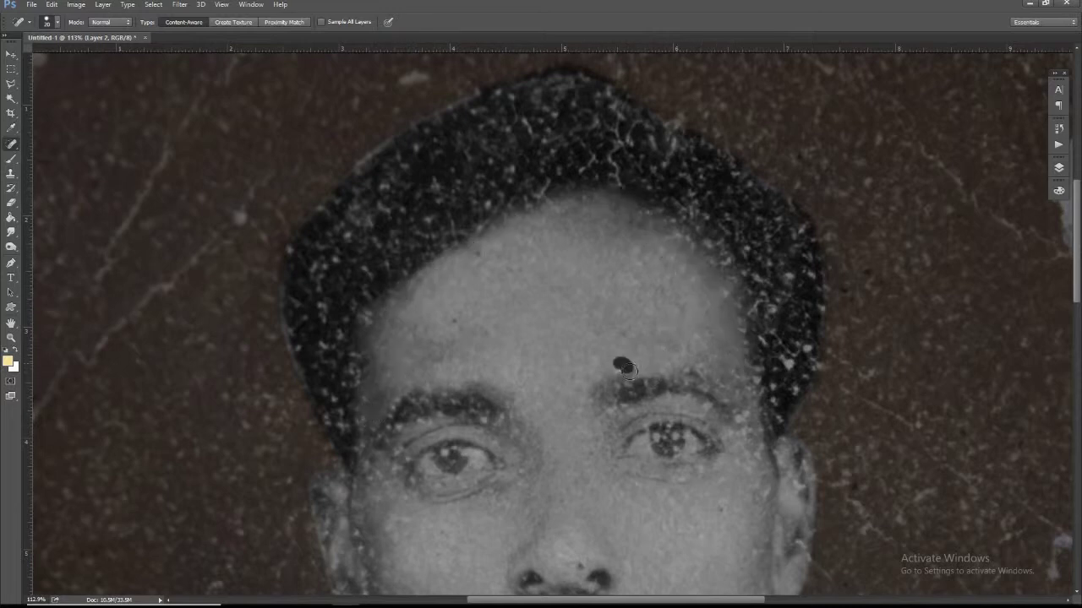
pyautogui.moveTo(680, 238); pyautogui.dragTo(644, 276)
# Heal specks at the right eye corner, cheek and chin, then show the Layers panel.
pyautogui.scroll(-3, 722, 254)
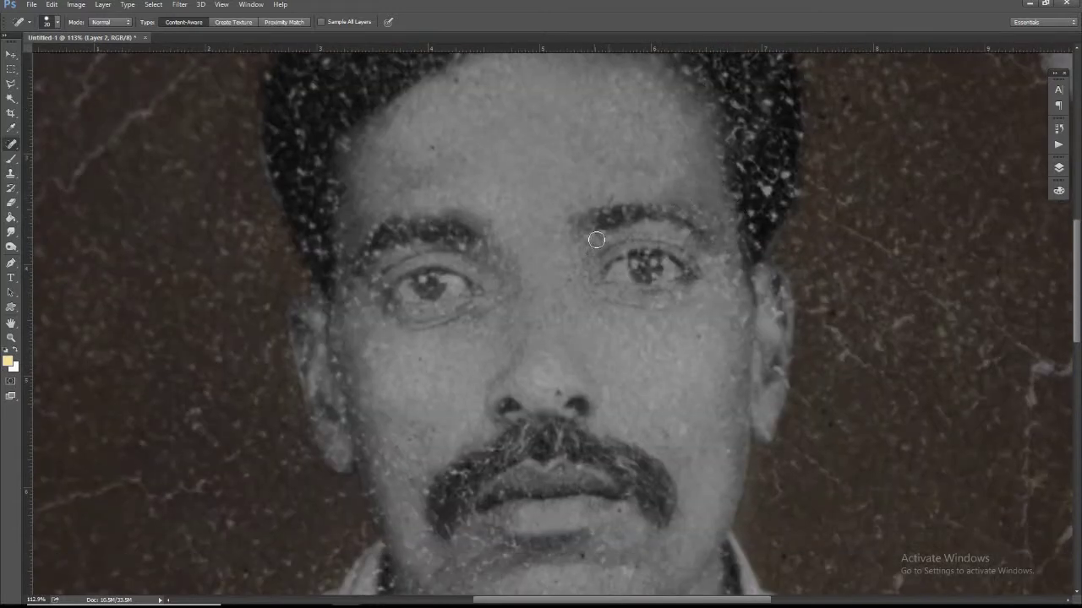
pyautogui.moveTo(739, 279); pyautogui.dragTo(725, 297)
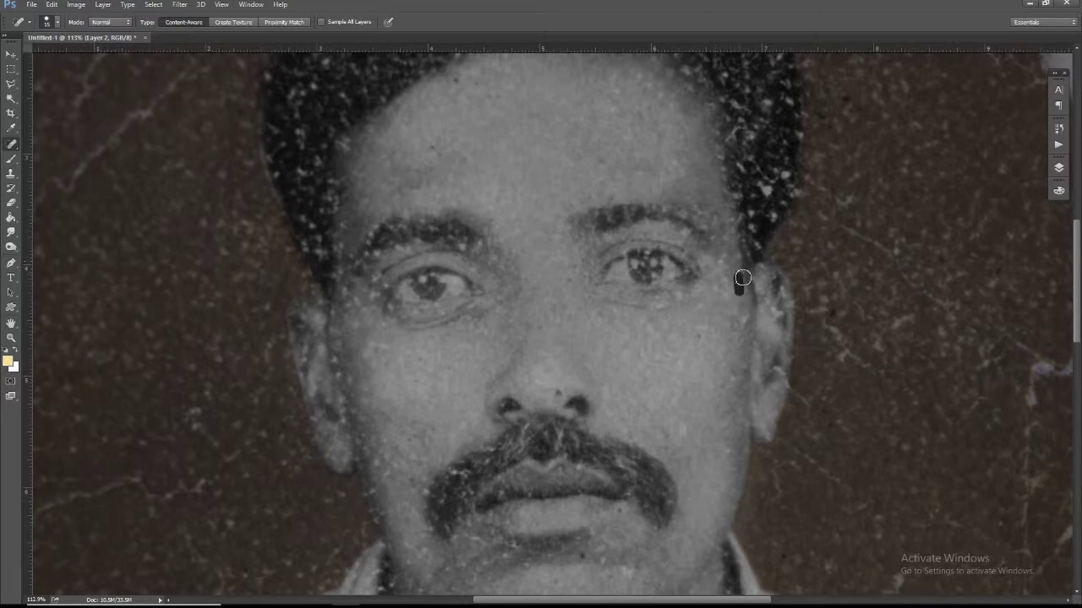
pyautogui.click(670, 328)
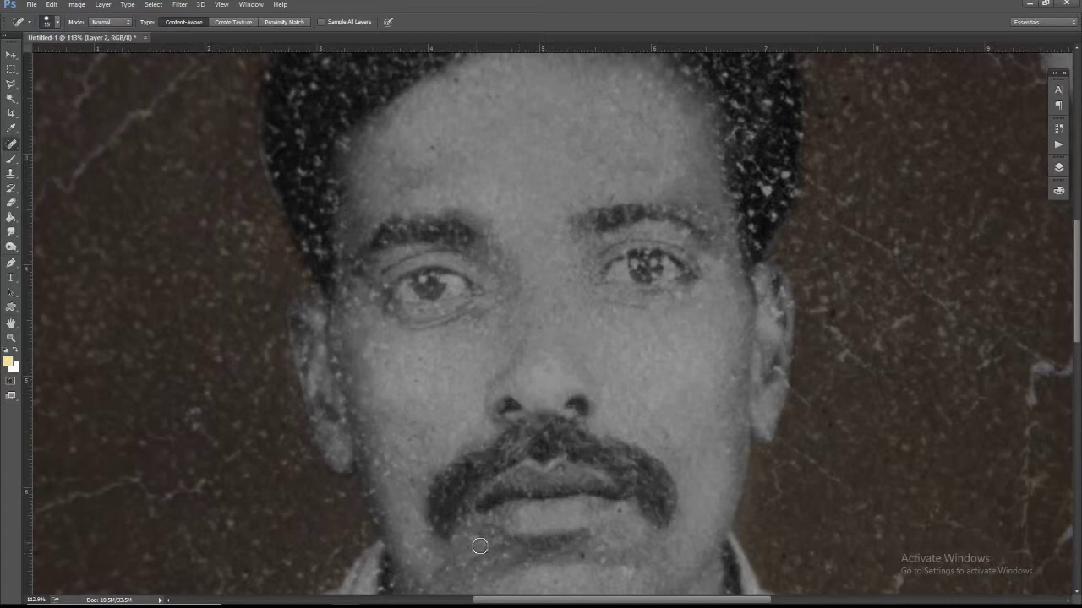
pyautogui.moveTo(613, 568); pyautogui.dragTo(637, 582)
pyautogui.scroll(-3, 637, 581)
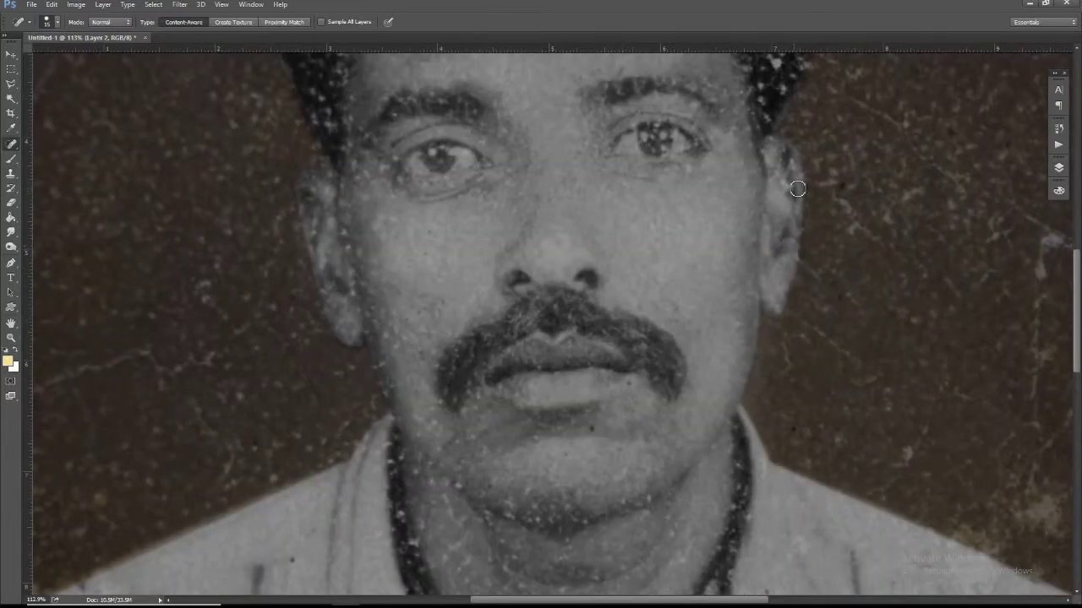
pyautogui.click(695, 169)
pyautogui.click(658, 140)
pyautogui.scroll(1, 650, 545)
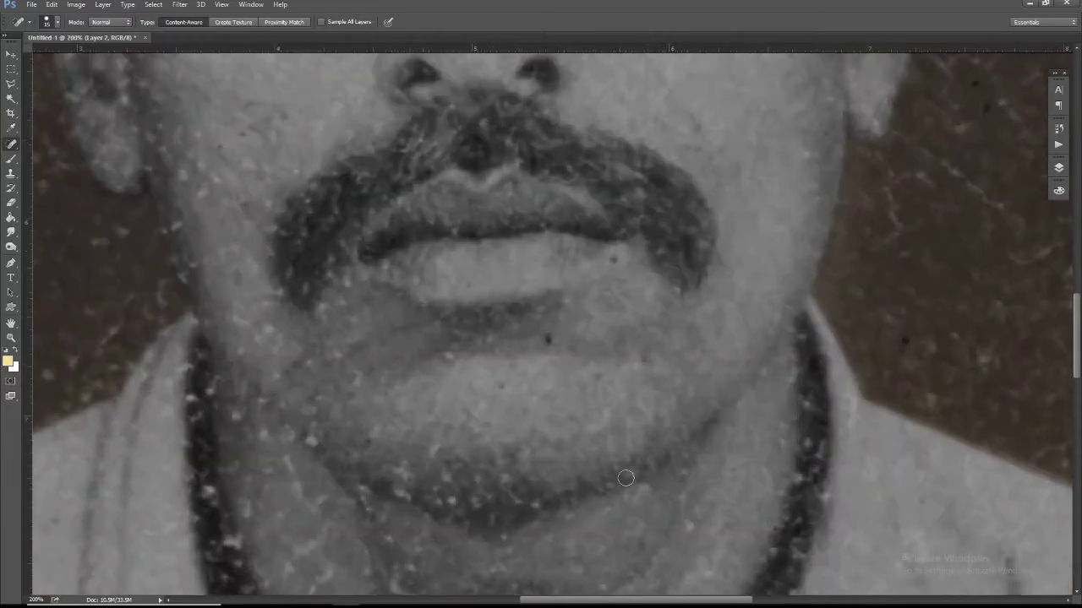
pyautogui.click(600, 488)
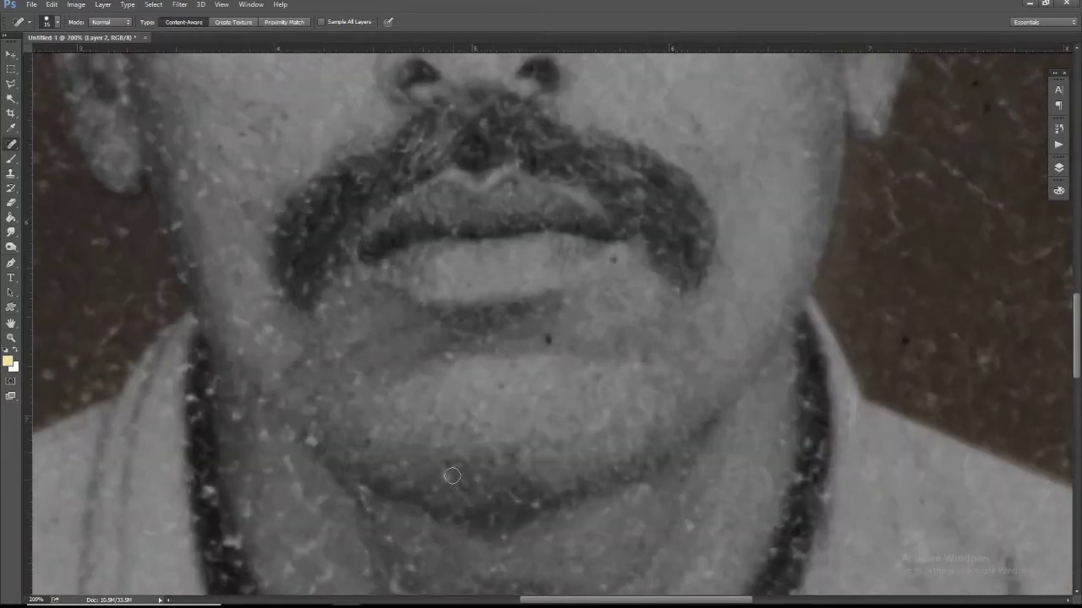
pyautogui.scroll(-1, 628, 241)
pyautogui.press('F7')
# Compare Layer 2 with the original, then set the Clone Stamp to 29% opacity with a larger brush.
pyautogui.doubleClick(921, 224)
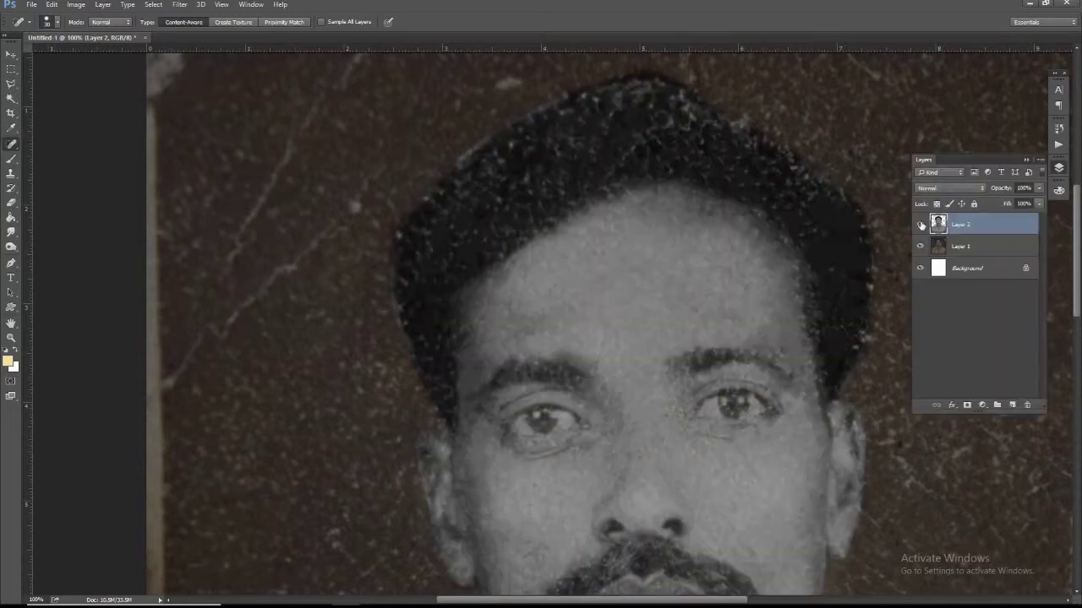
pyautogui.doubleClick(920, 225)
pyautogui.click(11, 173)
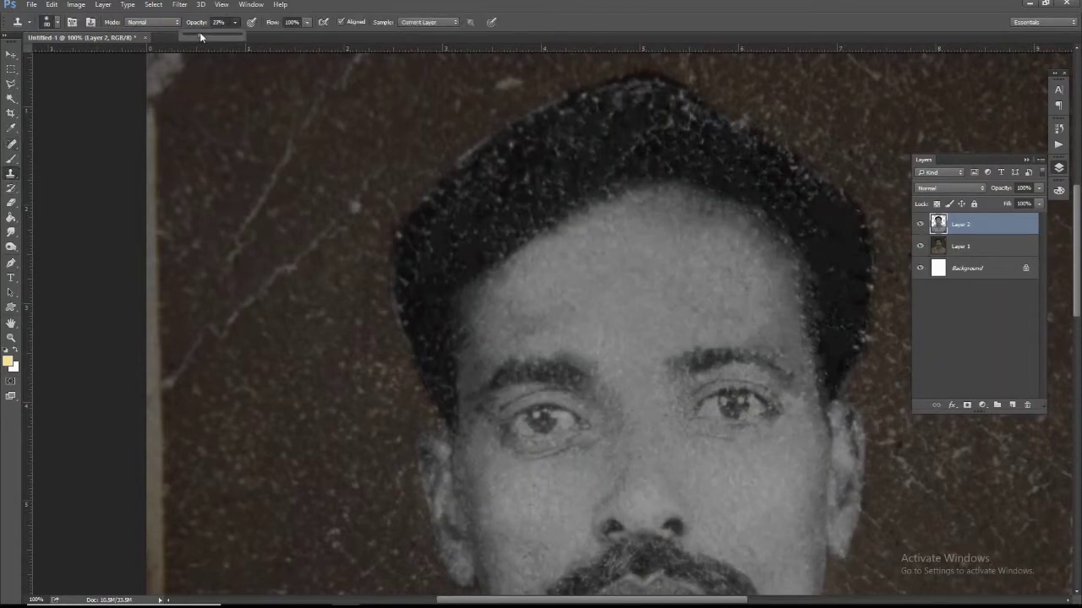
pyautogui.moveTo(201, 36); pyautogui.dragTo(198, 35)
pyautogui.click(736, 236)
pyautogui.press('Return')
pyautogui.scroll(1, 731, 266)
pyautogui.moveTo(664, 288); pyautogui.dragTo(662, 288)
pyautogui.press(']')
pyautogui.press(']')
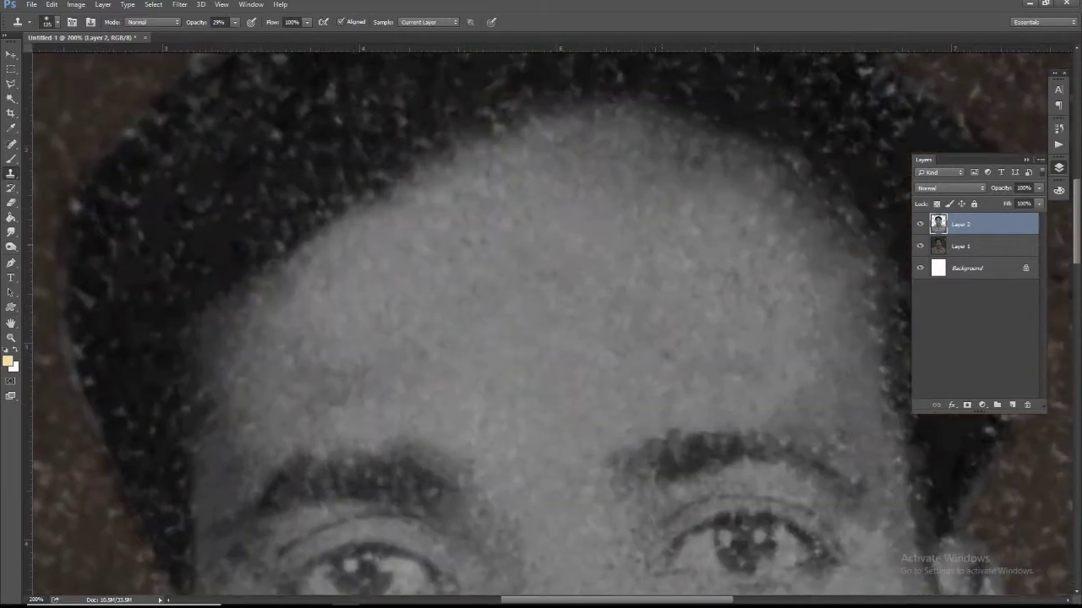
pyautogui.scroll(-1, 610, 155)
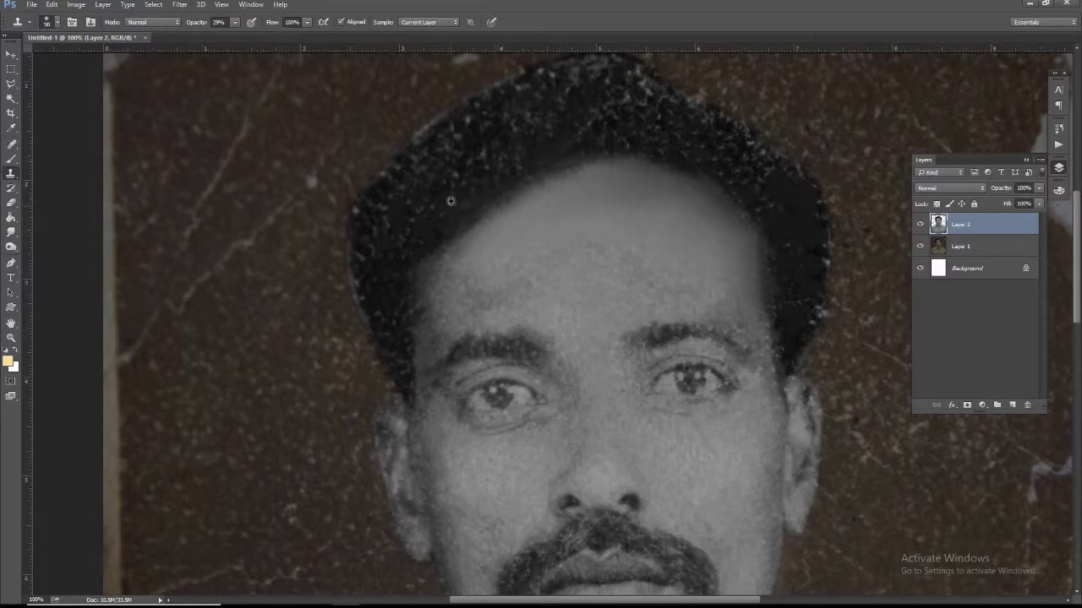
# Clone darker hair texture over the light specks along the hairline.
pyautogui.moveTo(369, 273); pyautogui.dragTo(361, 218)
pyautogui.moveTo(471, 107); pyautogui.dragTo(474, 138)
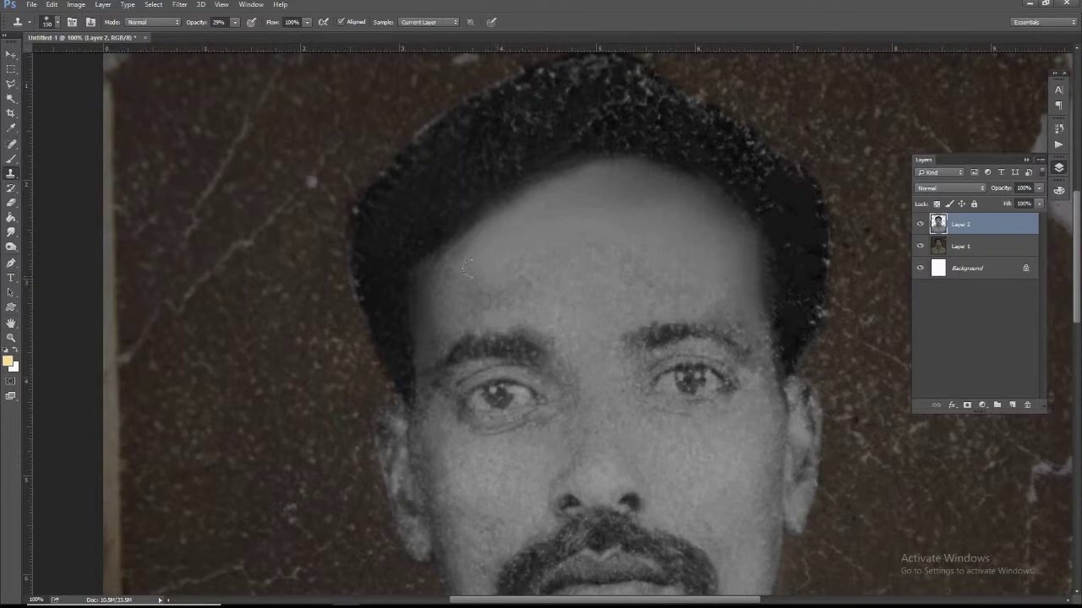
pyautogui.click(52, 4)
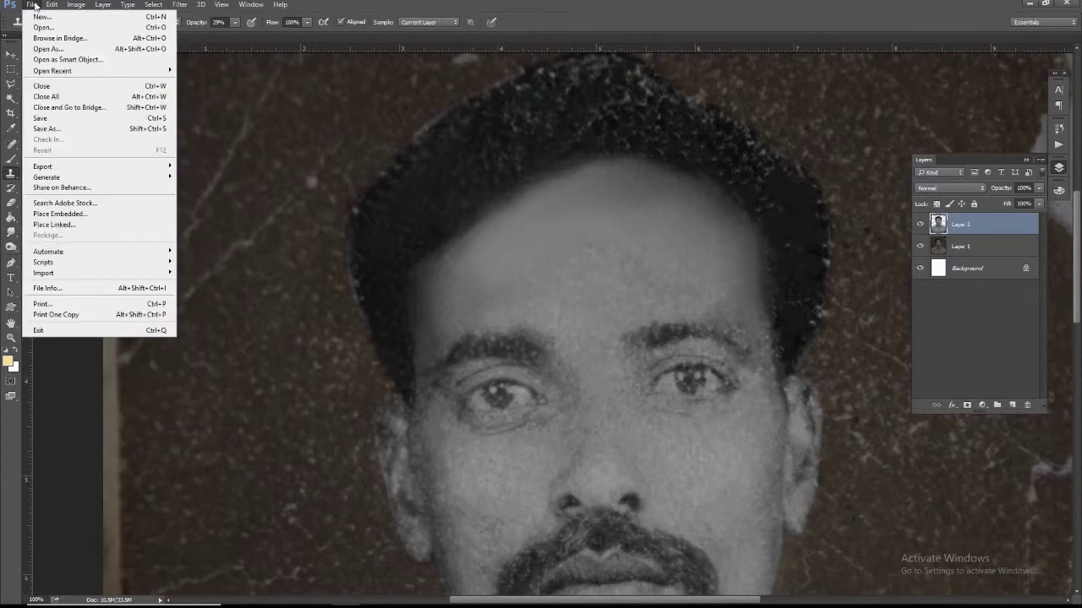
# Save the portrait to the Desktop as Untitled-1.psd.
pyautogui.click(47, 129)
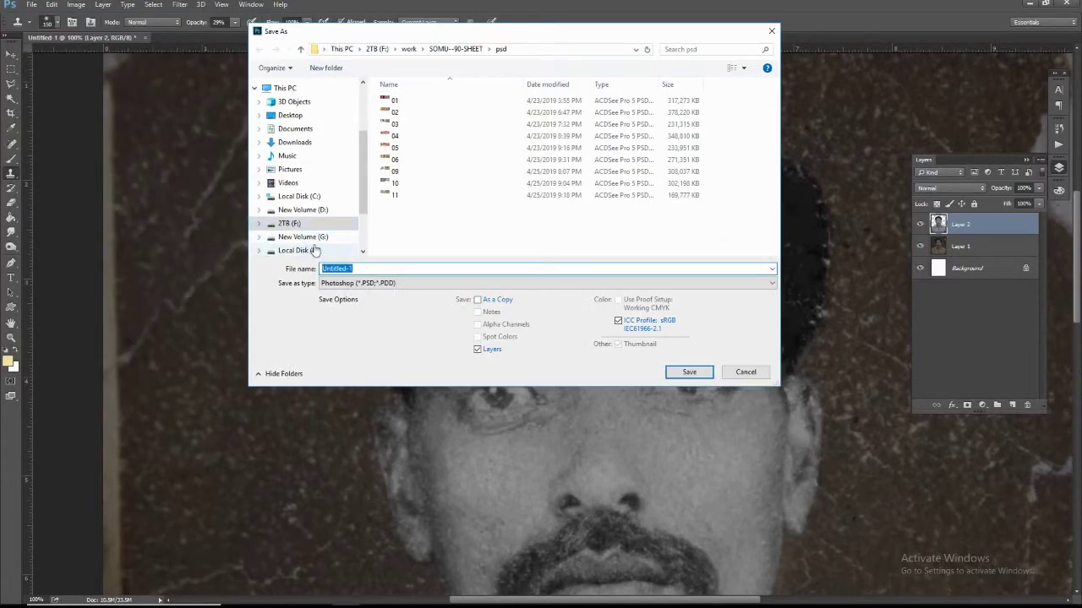
pyautogui.click(290, 115)
pyautogui.click(690, 372)
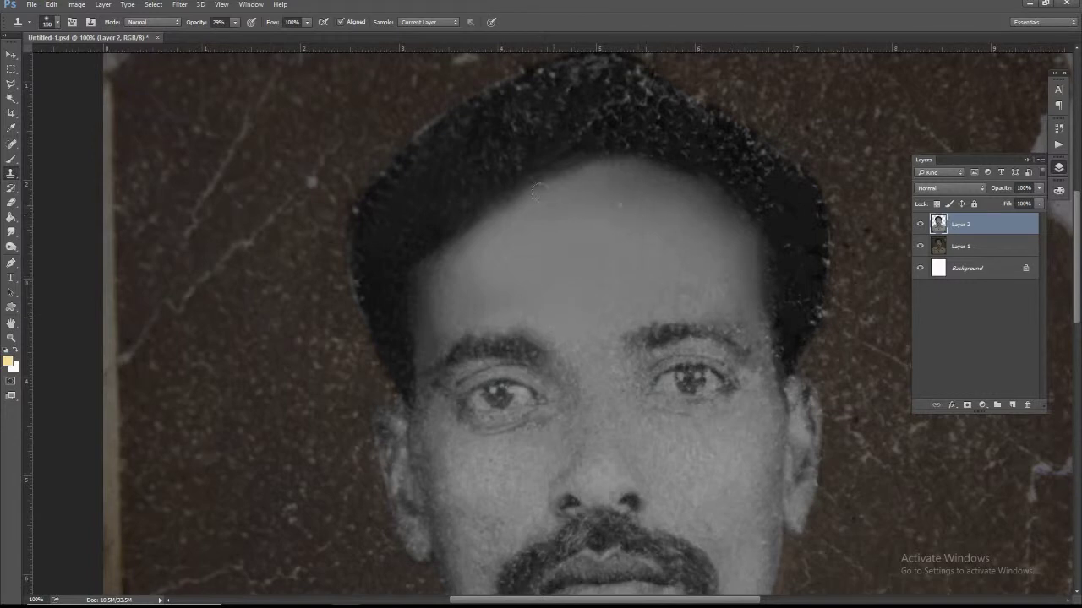
# Clone-stamp the right face edge, undoing the last stroke.
pyautogui.moveTo(737, 320); pyautogui.dragTo(730, 220)
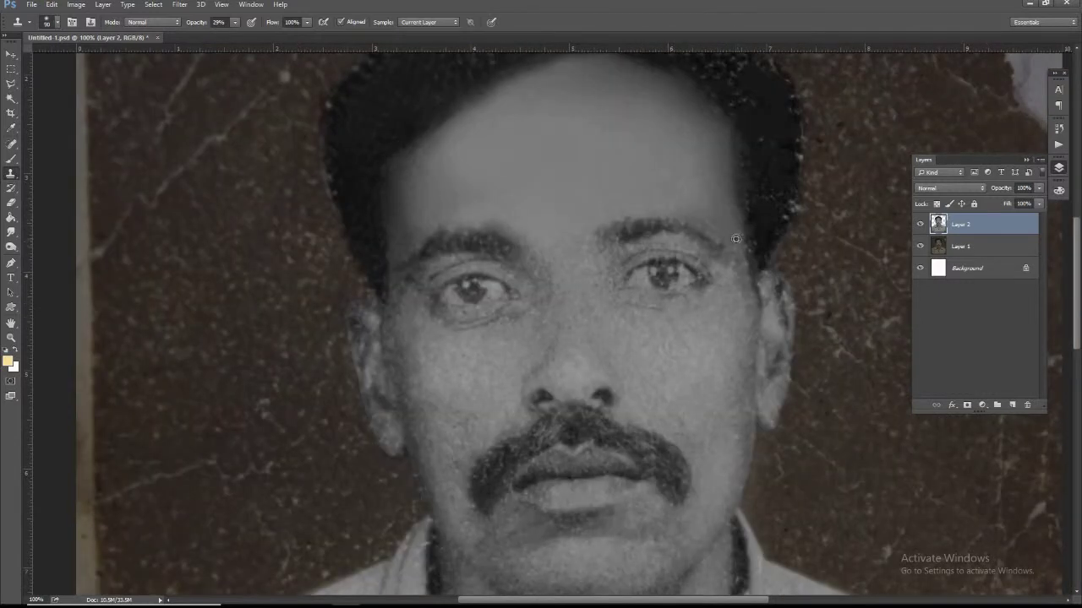
pyautogui.scroll(1, 735, 239)
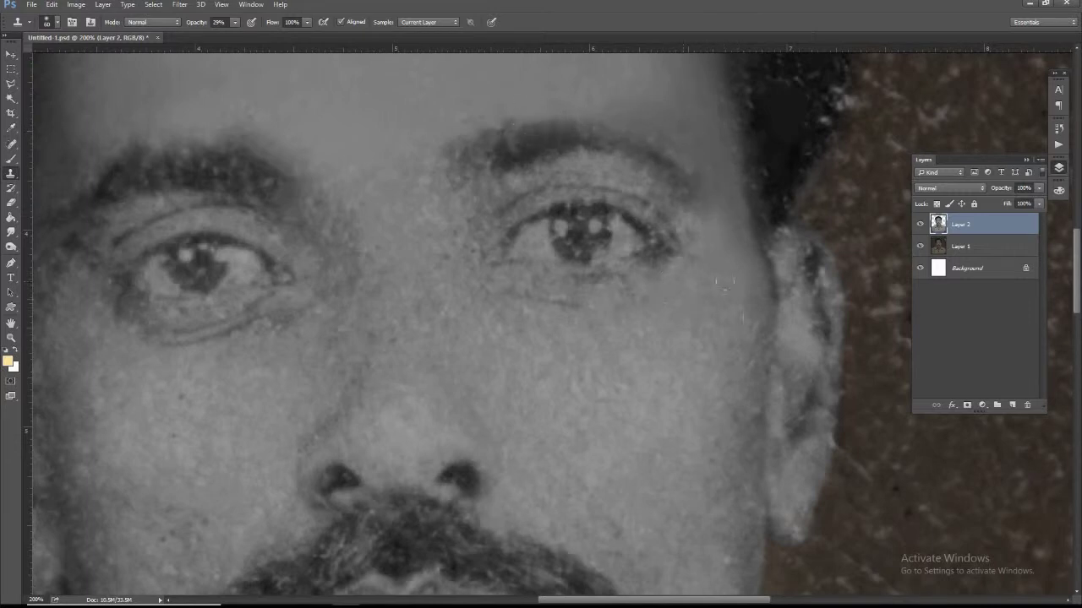
pyautogui.scroll(-3, 725, 283)
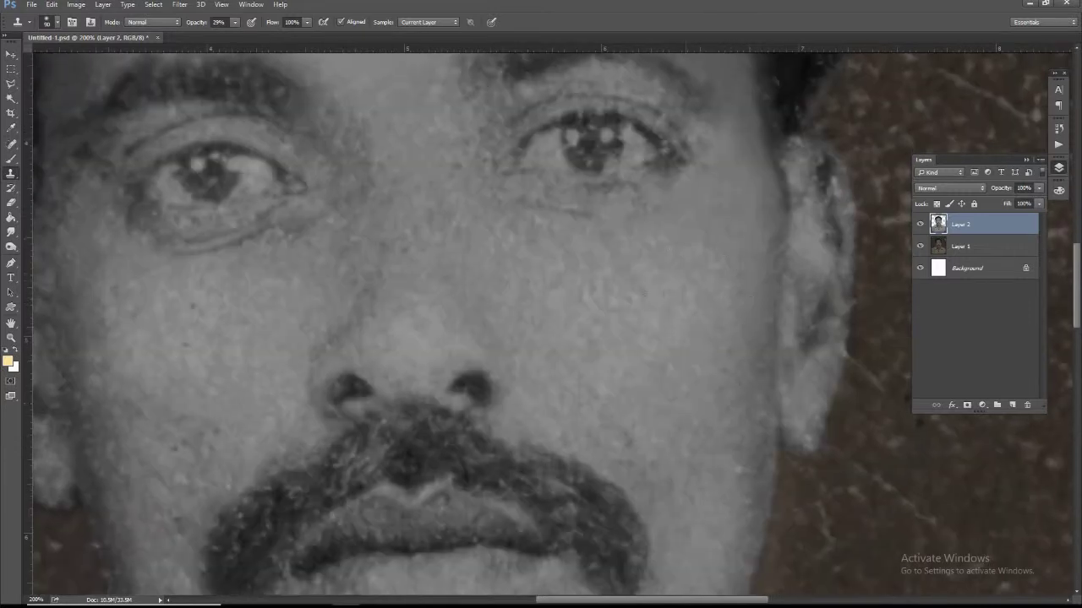
pyautogui.scroll(-1, 693, 274)
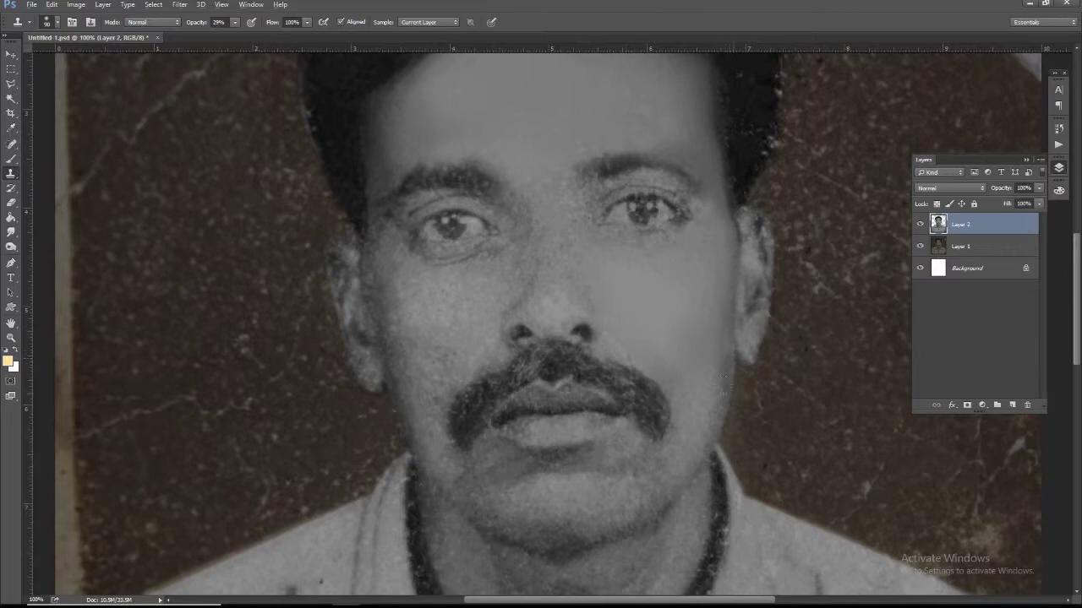
pyautogui.scroll(1, 744, 405)
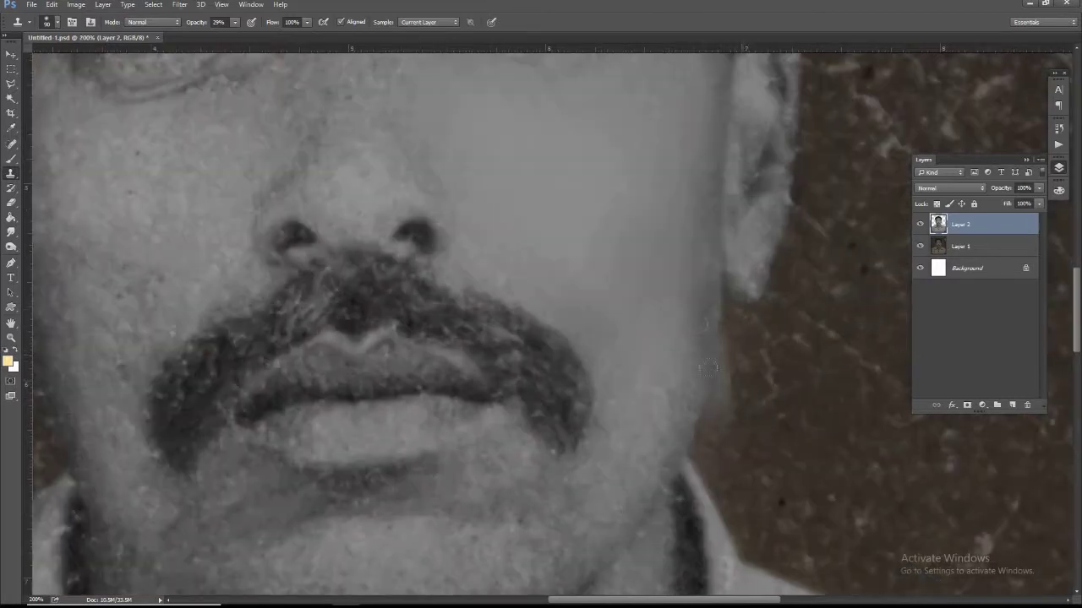
pyautogui.click(744, 394)
pyautogui.moveTo(702, 368); pyautogui.dragTo(681, 436)
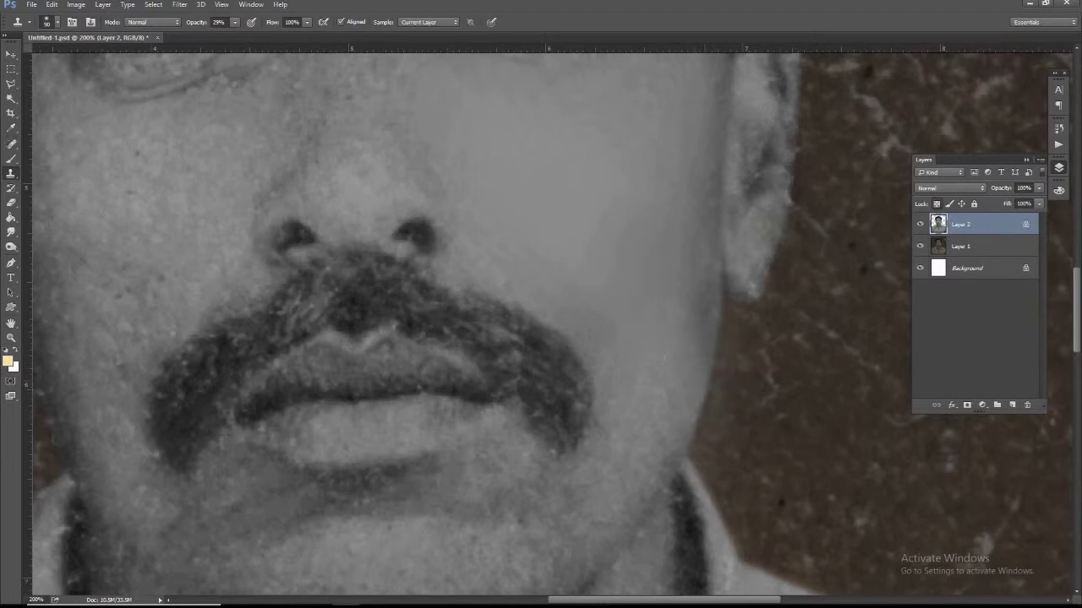
pyautogui.moveTo(714, 419); pyautogui.dragTo(696, 351)
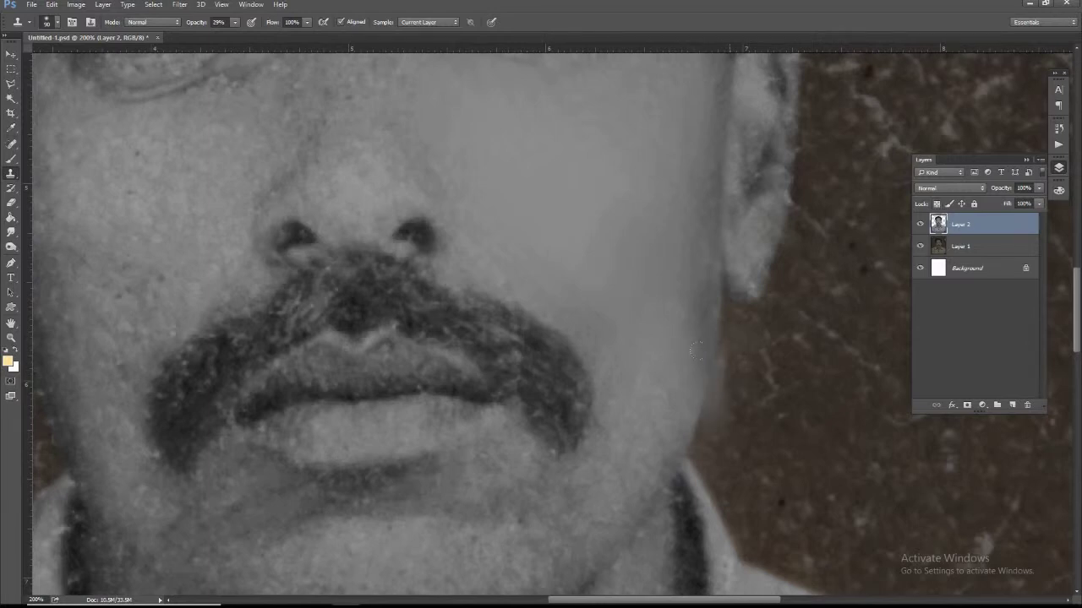
pyautogui.hotkey('ctrl', 'z')
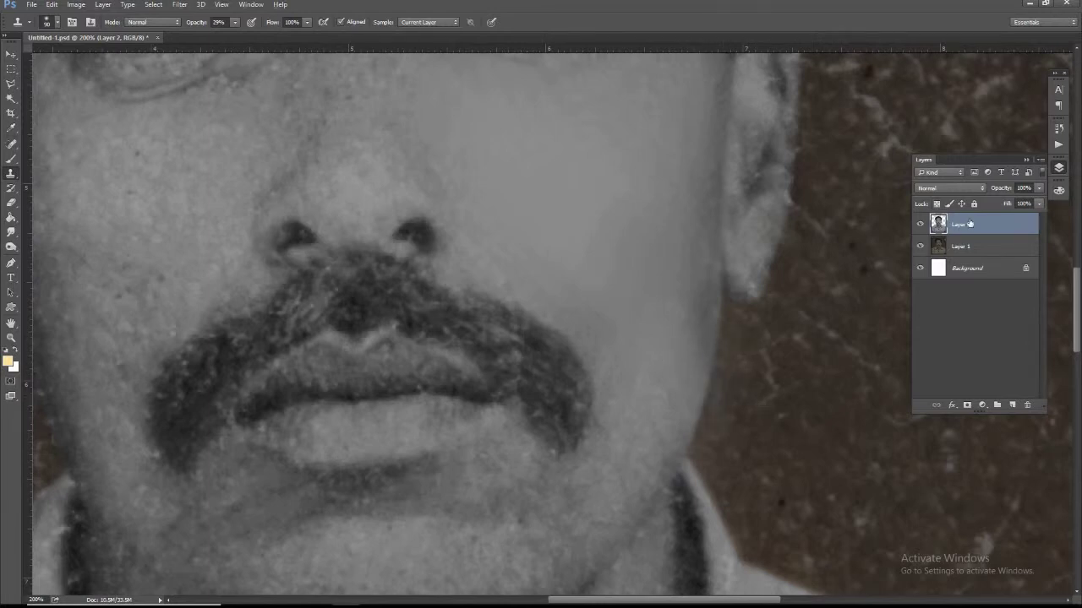
# Lock Layer 2's transparent pixels and zoom in and out to review the face.
pyautogui.click(936, 205)
pyautogui.keyDown('alt'); pyautogui.click(724, 292); pyautogui.keyUp('alt')
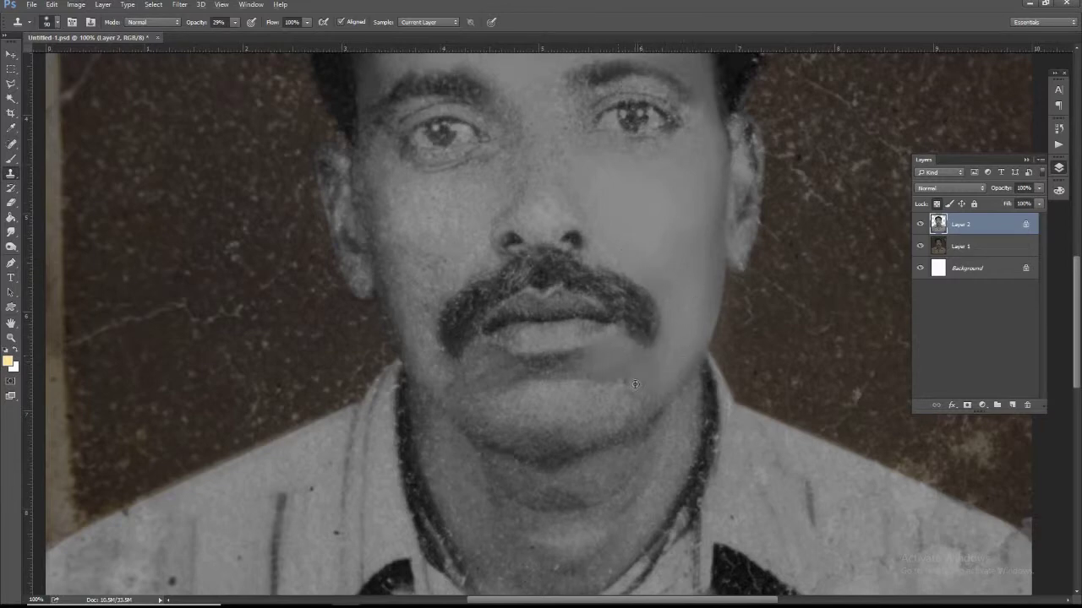
pyautogui.hotkey('ctrl', '+')
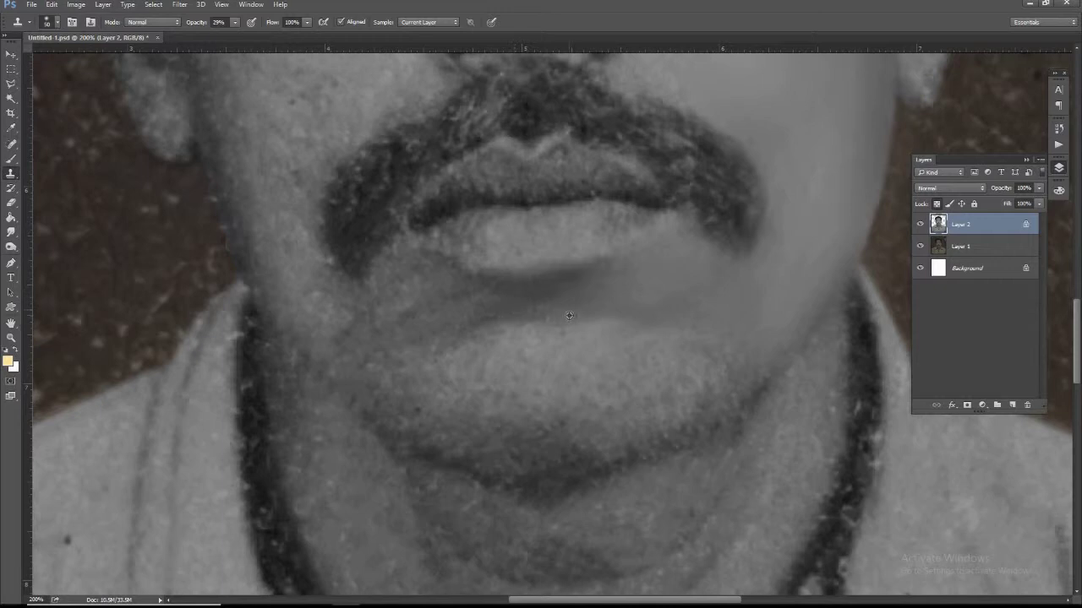
pyautogui.hotkey('ctrl', '-')
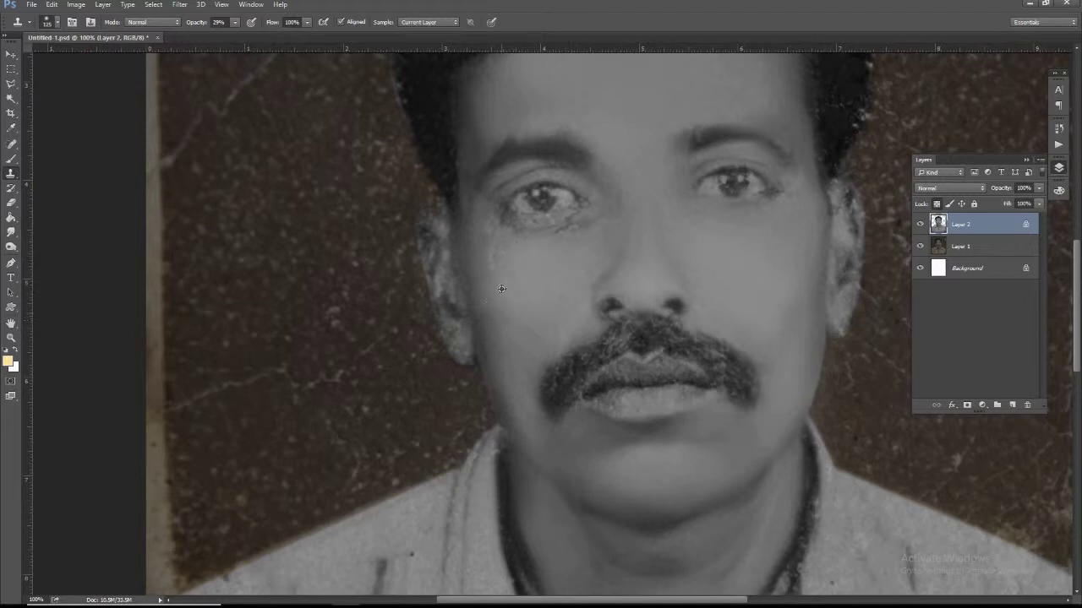
# Clone-stamp the cheek below the eye on the left of the photo.
pyautogui.moveTo(478, 227); pyautogui.dragTo(468, 213)
pyautogui.moveTo(513, 341); pyautogui.dragTo(528, 292)
pyautogui.scroll(1, 614, 278)
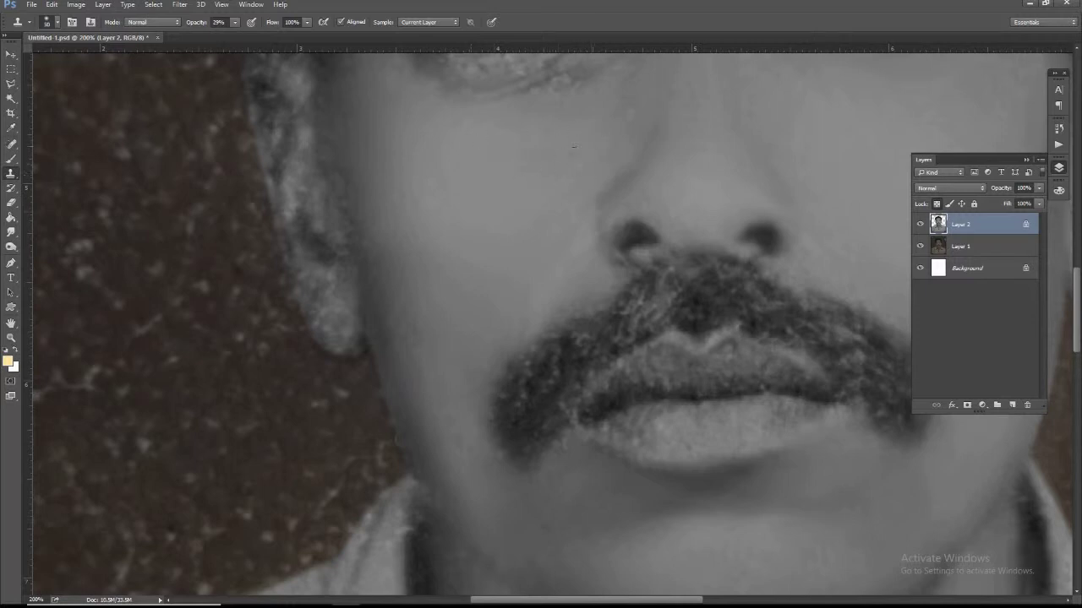
pyautogui.scroll(3, 592, 186)
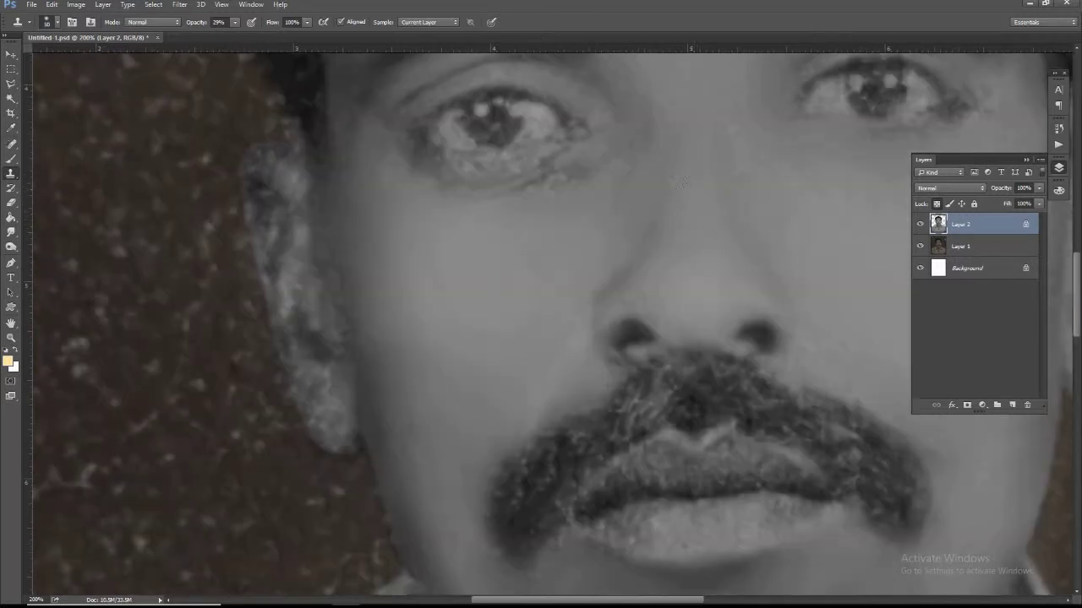
pyautogui.scroll(3, 676, 275)
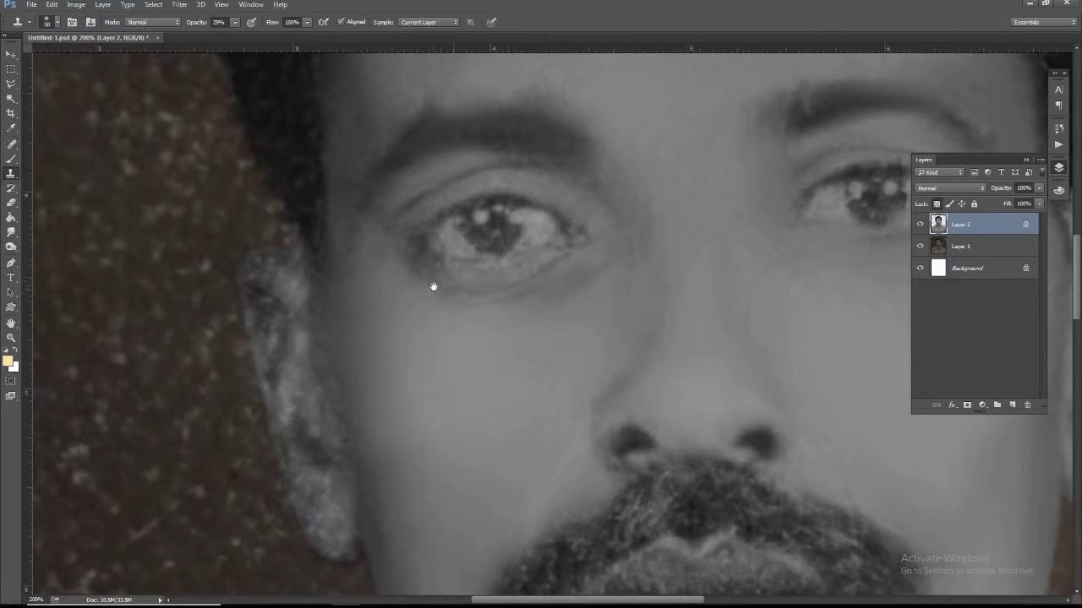
pyautogui.scroll(1, 434, 286)
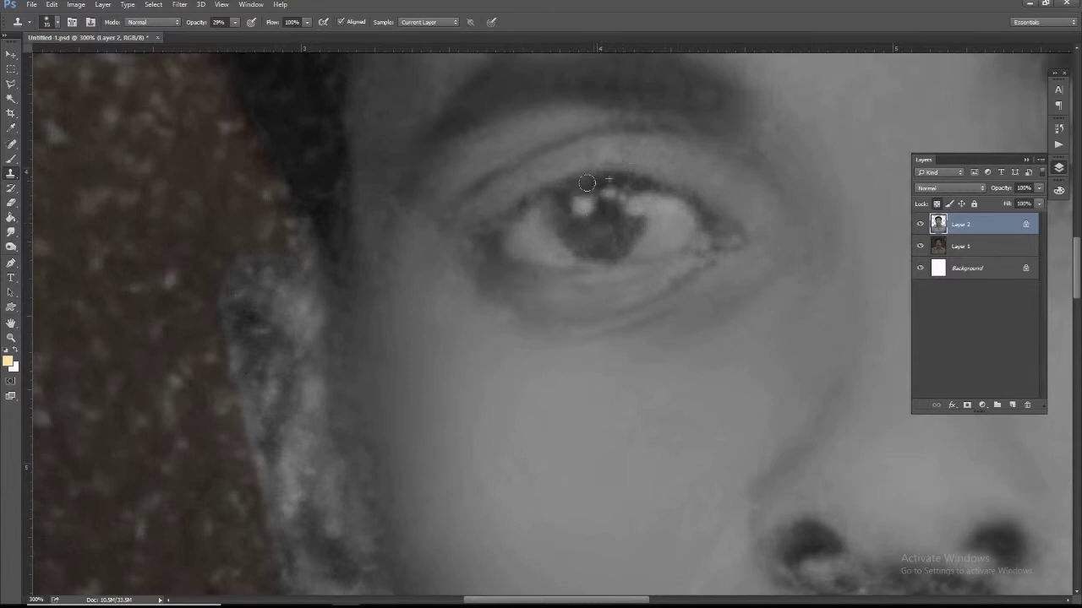
pyautogui.moveTo(587, 180); pyautogui.dragTo(563, 237)
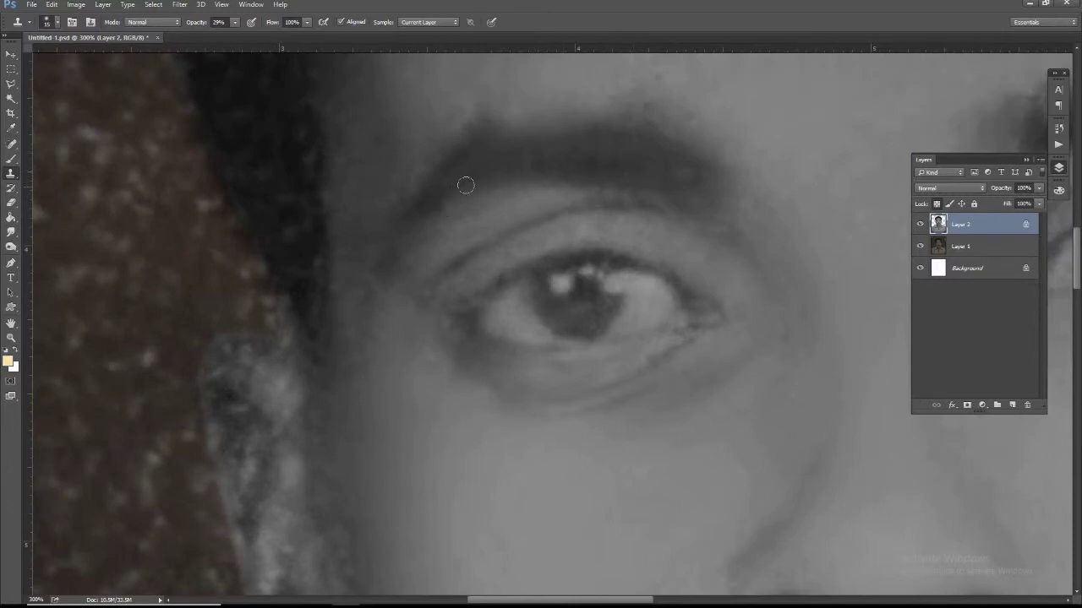
pyautogui.scroll(-2, 521, 164)
pyautogui.scroll(-2, 572, 273)
pyautogui.scroll(-1, 620, 290)
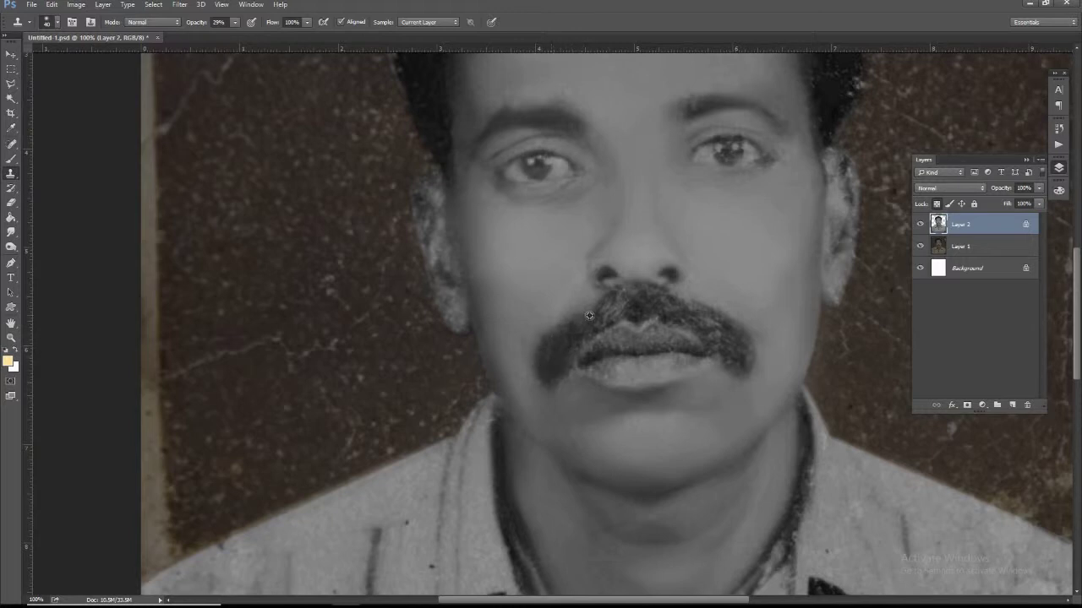
# Smooth the moustache centre and its tip near the lip with cloned texture.
pyautogui.click(583, 342)
pyautogui.moveTo(658, 300); pyautogui.dragTo(626, 304)
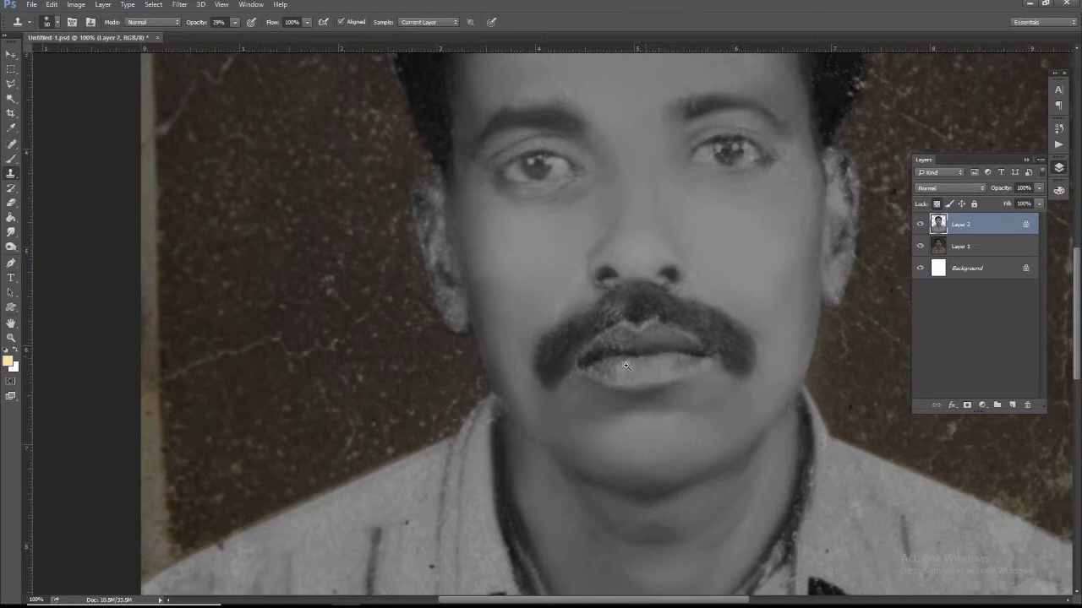
pyautogui.scroll(1, 639, 348)
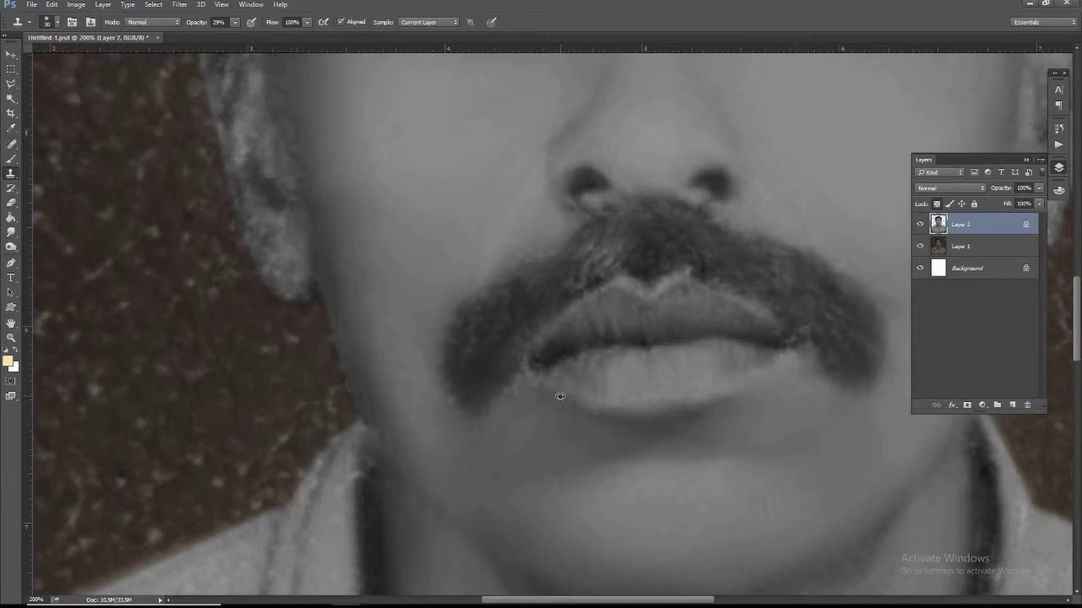
pyautogui.moveTo(512, 388); pyautogui.dragTo(505, 384)
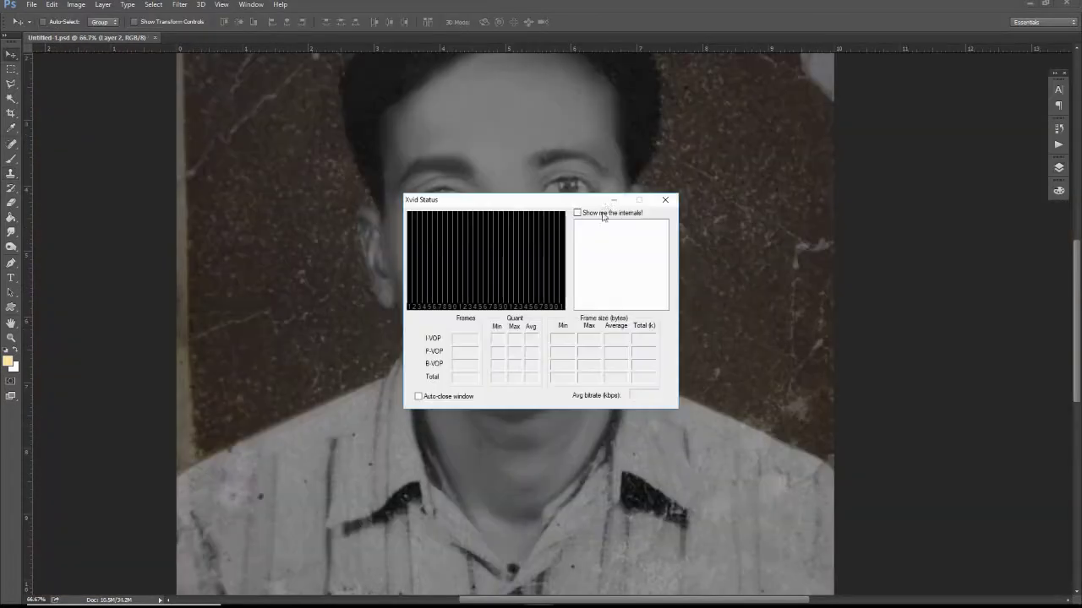
# Zoom in on the right eye and select the Dodge/Burn tool.
pyautogui.scroll(1, 471, 264)
pyautogui.scroll(3, 663, 313)
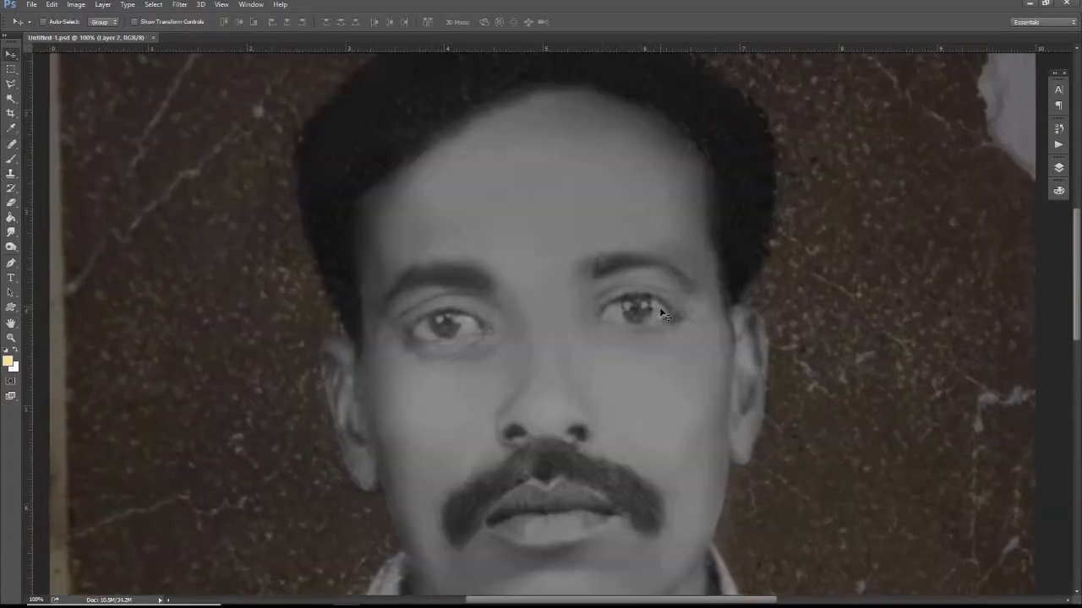
pyautogui.scroll(-3, 643, 206)
pyautogui.scroll(-1, 622, 342)
pyautogui.scroll(1, 624, 225)
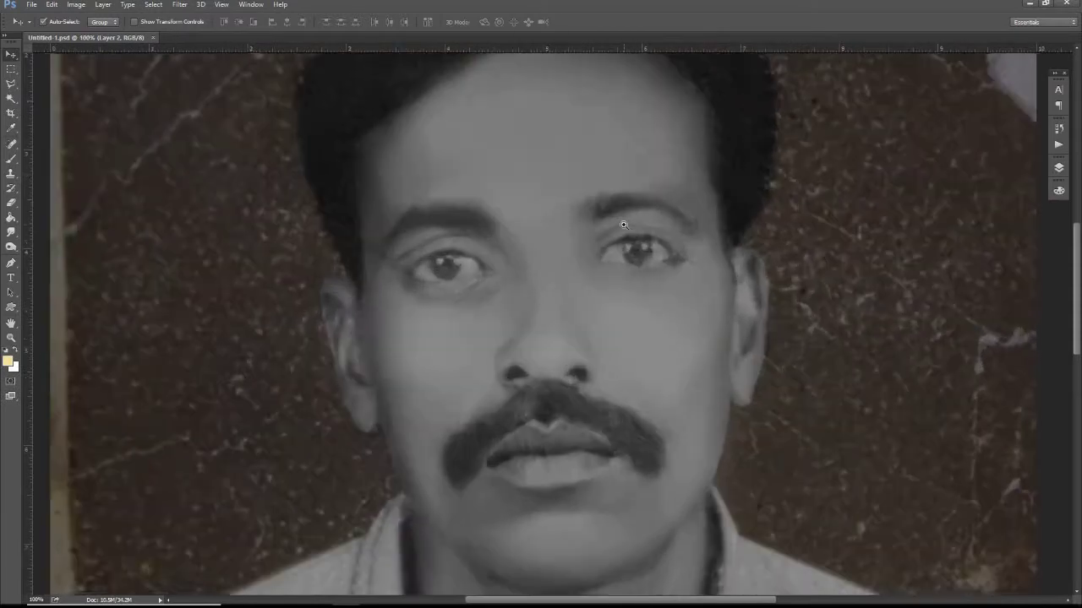
pyautogui.scroll(2, 651, 286)
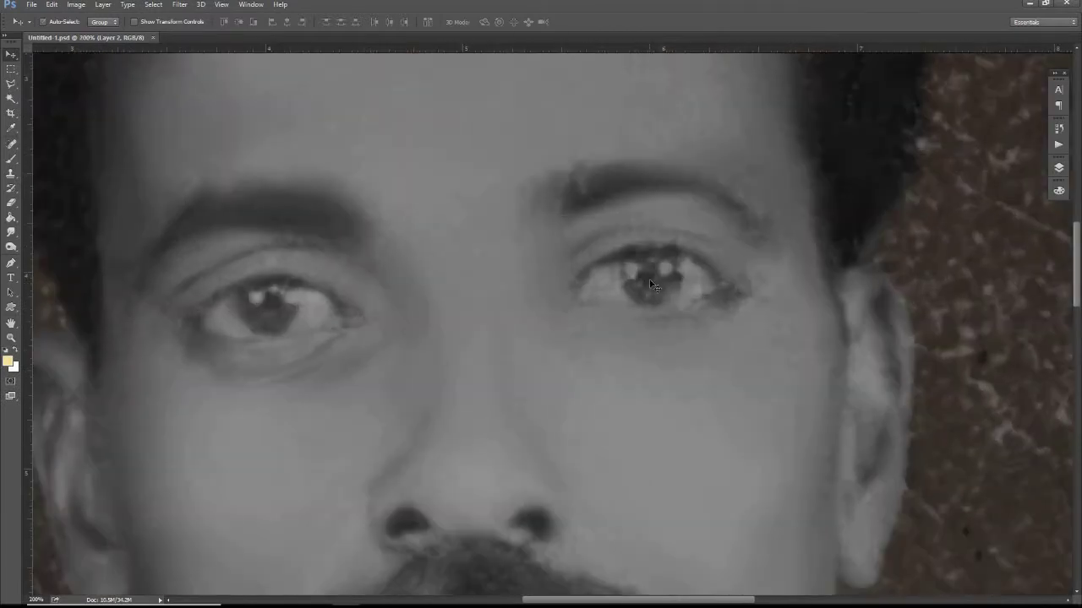
pyautogui.click(12, 247)
pyautogui.click(12, 248)
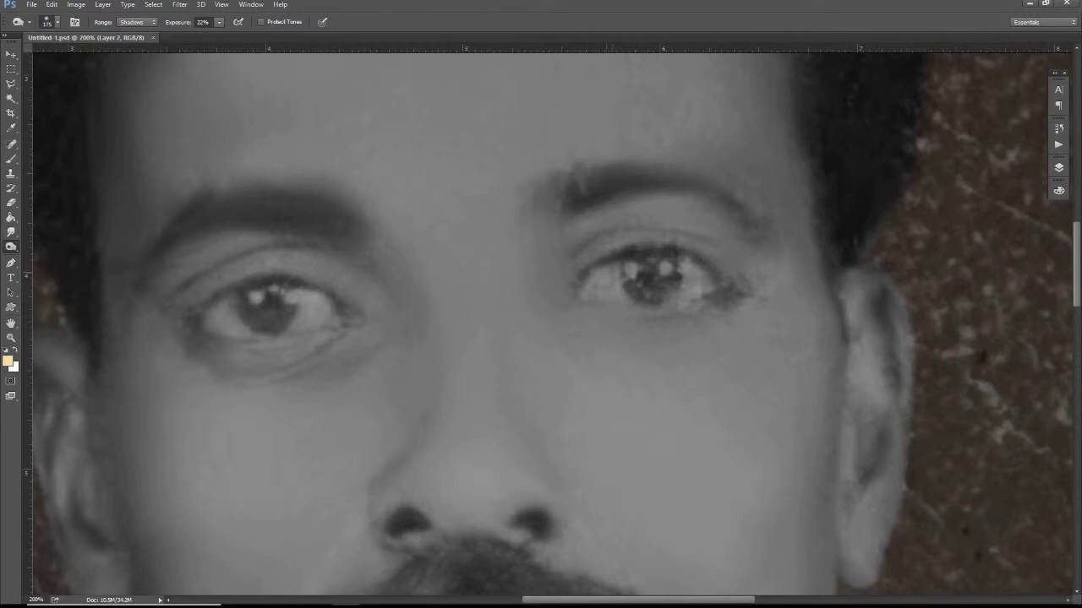
# Set the tone brush range to Midtones.
pyautogui.rightClick(631, 260)
pyautogui.press('Escape')
pyautogui.scroll(1, 617, 262)
pyautogui.rightClick(622, 262)
pyautogui.click(652, 302)
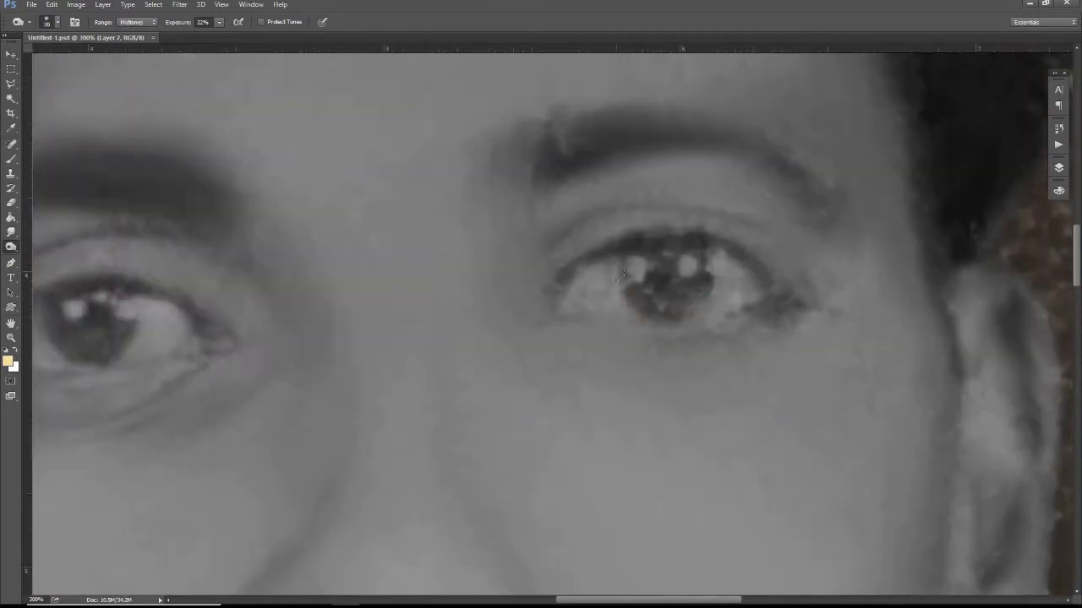
# Darken the right eyelid, iris, eyebrow and under-eye area at 22% exposure.
pyautogui.moveTo(564, 285)
pyautogui.mouseDown()
pyautogui.moveTo(550, 297)
pyautogui.moveTo(563, 275)
pyautogui.moveTo(633, 239)
pyautogui.moveTo(778, 281)
pyautogui.moveTo(708, 205)
pyautogui.moveTo(792, 258)
pyautogui.moveTo(627, 203)
pyautogui.mouseUp()
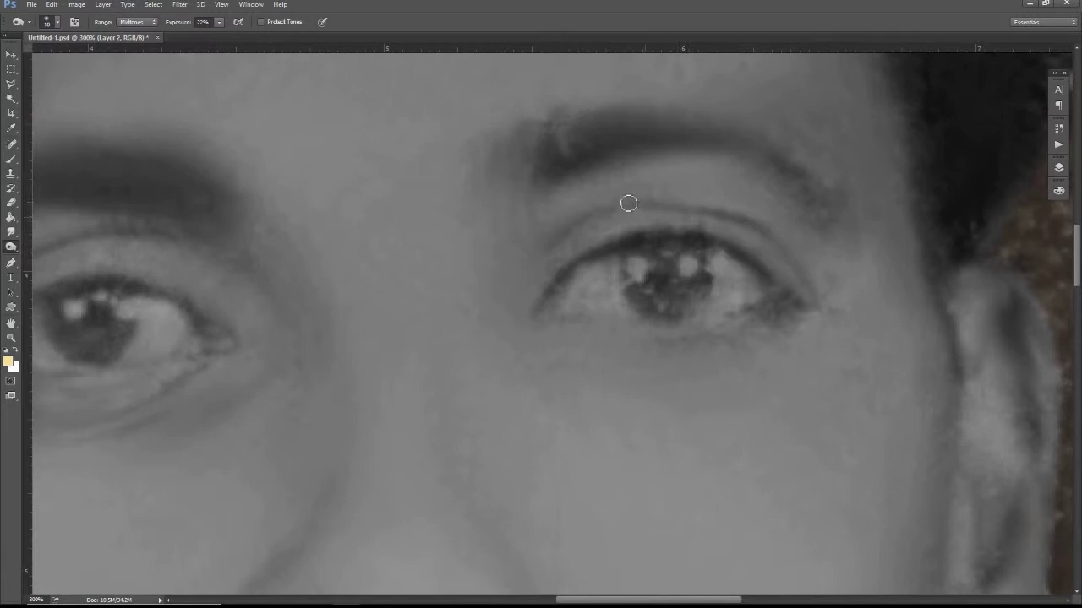
pyautogui.moveTo(640, 286)
pyautogui.mouseDown()
pyautogui.moveTo(677, 287)
pyautogui.moveTo(700, 249)
pyautogui.moveTo(707, 300)
pyautogui.moveTo(627, 245)
pyautogui.moveTo(701, 304)
pyautogui.moveTo(693, 237)
pyautogui.moveTo(556, 287)
pyautogui.moveTo(578, 329)
pyautogui.moveTo(768, 297)
pyautogui.moveTo(785, 304)
pyautogui.moveTo(601, 335)
pyautogui.moveTo(682, 238)
pyautogui.moveTo(794, 296)
pyautogui.moveTo(836, 279)
pyautogui.mouseUp()
pyautogui.moveTo(545, 129)
pyautogui.mouseDown()
pyautogui.moveTo(522, 169)
pyautogui.moveTo(532, 184)
pyautogui.moveTo(635, 131)
pyautogui.moveTo(780, 143)
pyautogui.moveTo(668, 113)
pyautogui.mouseUp()
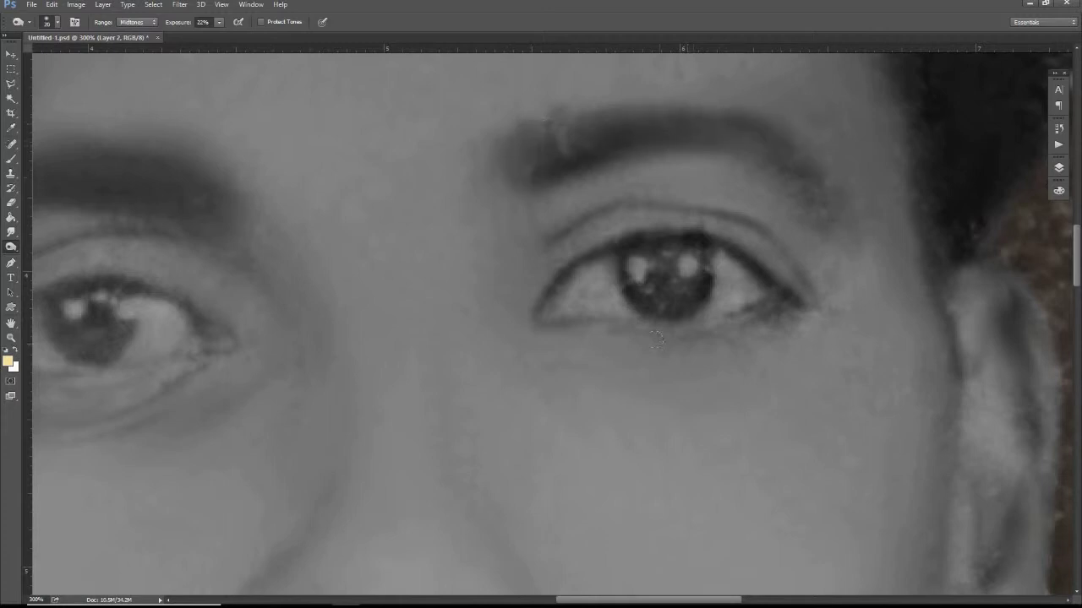
pyautogui.moveTo(643, 247)
pyautogui.mouseDown()
pyautogui.moveTo(686, 254)
pyautogui.moveTo(669, 300)
pyautogui.mouseUp()
pyautogui.moveTo(716, 340)
pyautogui.mouseDown()
pyautogui.moveTo(562, 338)
pyautogui.moveTo(701, 384)
pyautogui.moveTo(783, 340)
pyautogui.mouseUp()
pyautogui.hotkey('ctrl', '-')
pyautogui.scroll(-1, 638, 256)
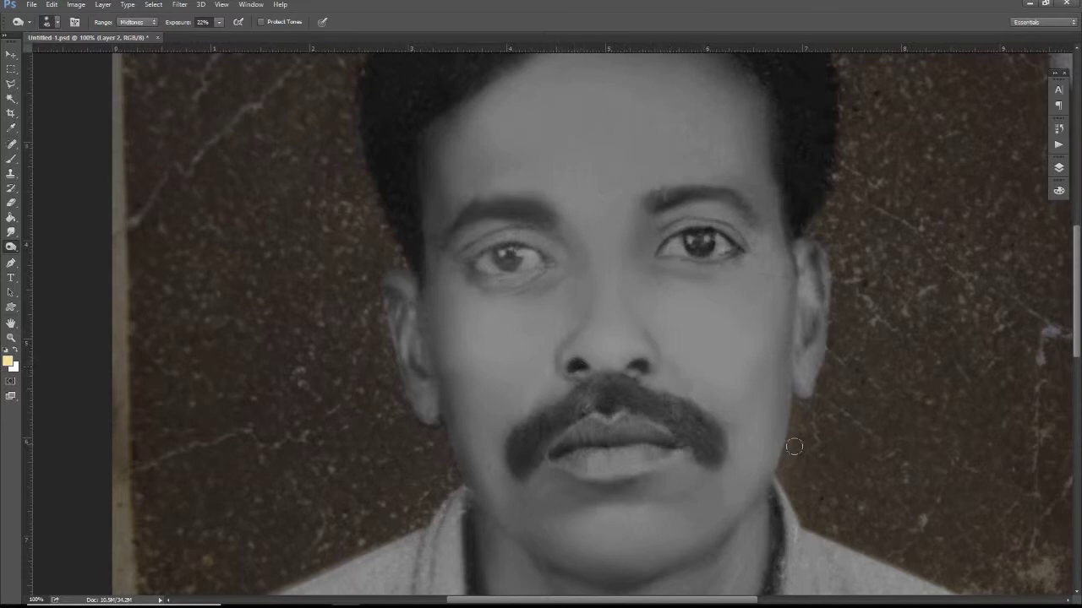
# At 200% zoom, touch up the left eyebrow with the tone brush.
pyautogui.hotkey('ctrl', '+')
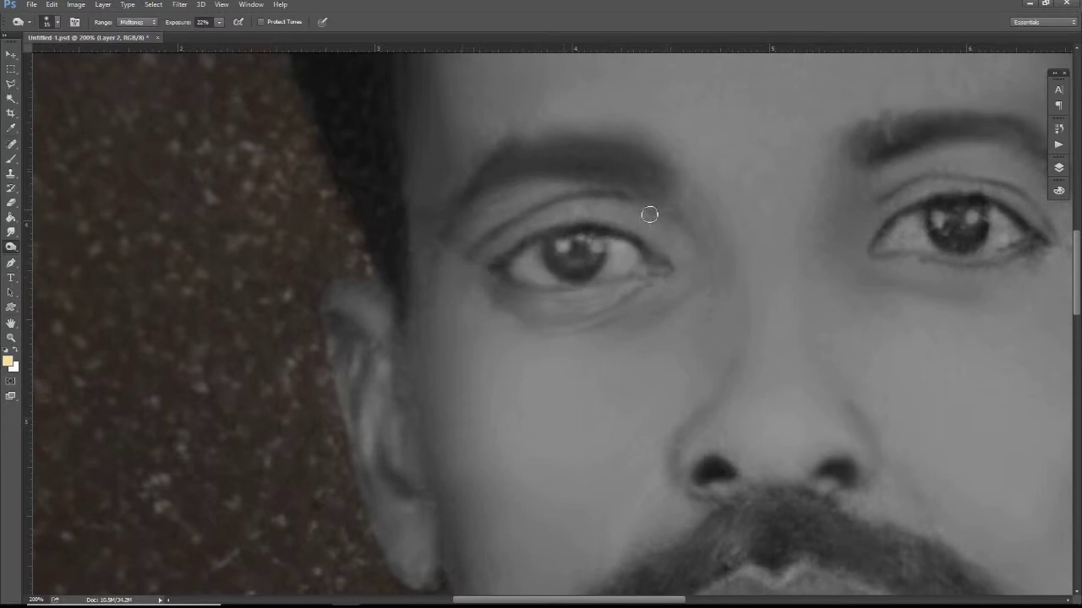
pyautogui.moveTo(650, 155)
pyautogui.mouseDown()
pyautogui.moveTo(517, 149)
pyautogui.moveTo(441, 279)
pyautogui.mouseUp()
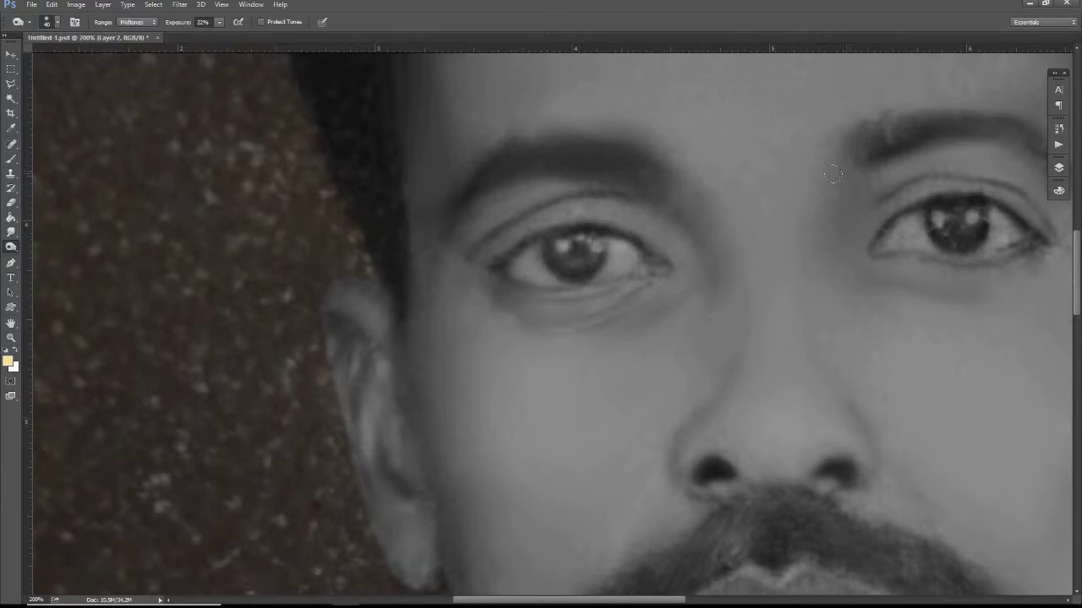
pyautogui.scroll(-2, 786, 306)
pyautogui.scroll(-3, 786, 306)
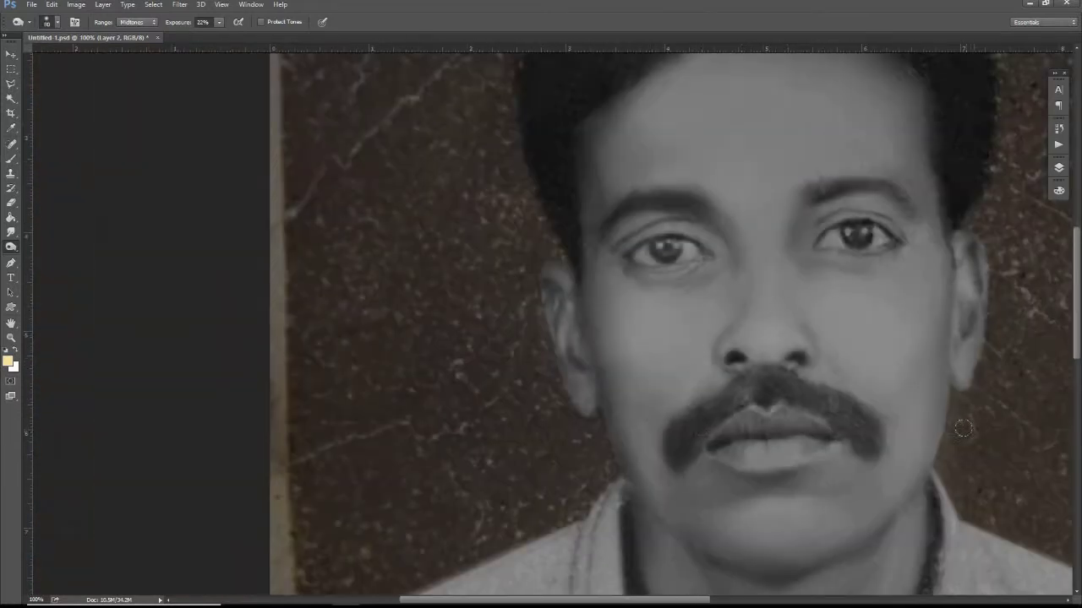
# Lower brush exposure to 11% and gently lighten the left eye.
pyautogui.click(218, 22)
pyautogui.moveTo(221, 35); pyautogui.dragTo(213, 35)
pyautogui.click(896, 391)
pyautogui.moveTo(674, 242); pyautogui.dragTo(667, 247)
pyautogui.scroll(3, 757, 339)
pyautogui.hscroll(2, 690, 333)
pyautogui.scroll(-2, 690, 333)
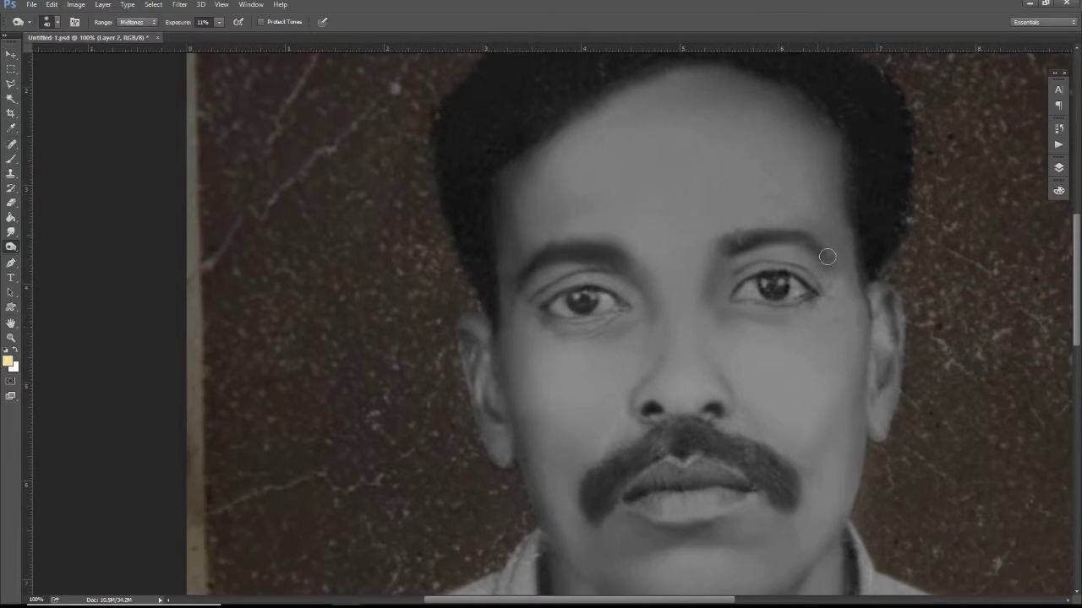
pyautogui.moveTo(752, 353); pyautogui.dragTo(752, 243)
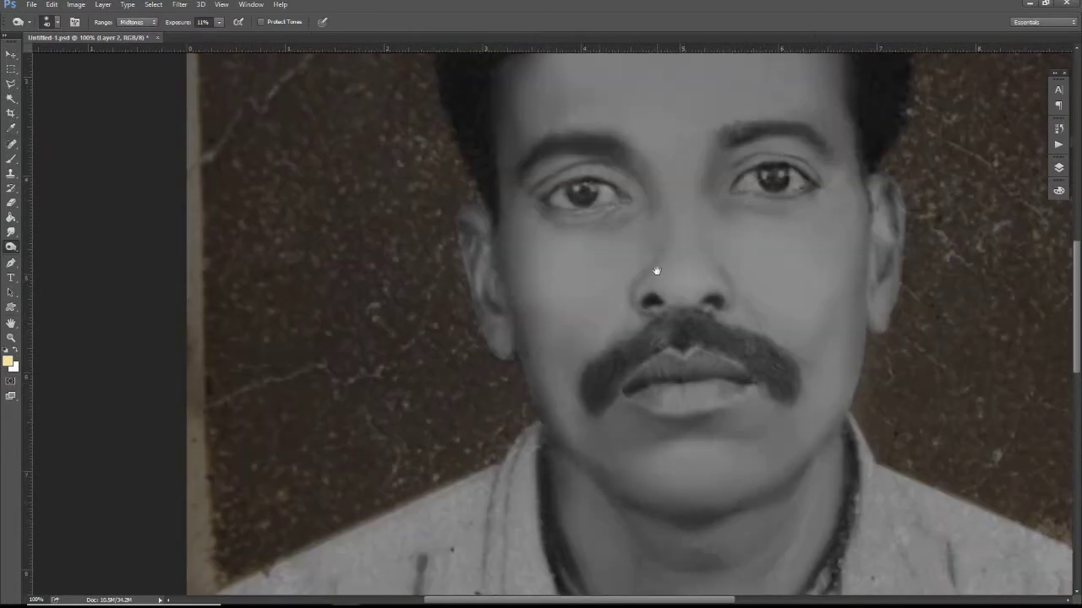
pyautogui.scroll(2, 657, 275)
pyautogui.hscroll(1, 657, 275)
pyautogui.click(76, 5)
pyautogui.moveTo(92, 33)
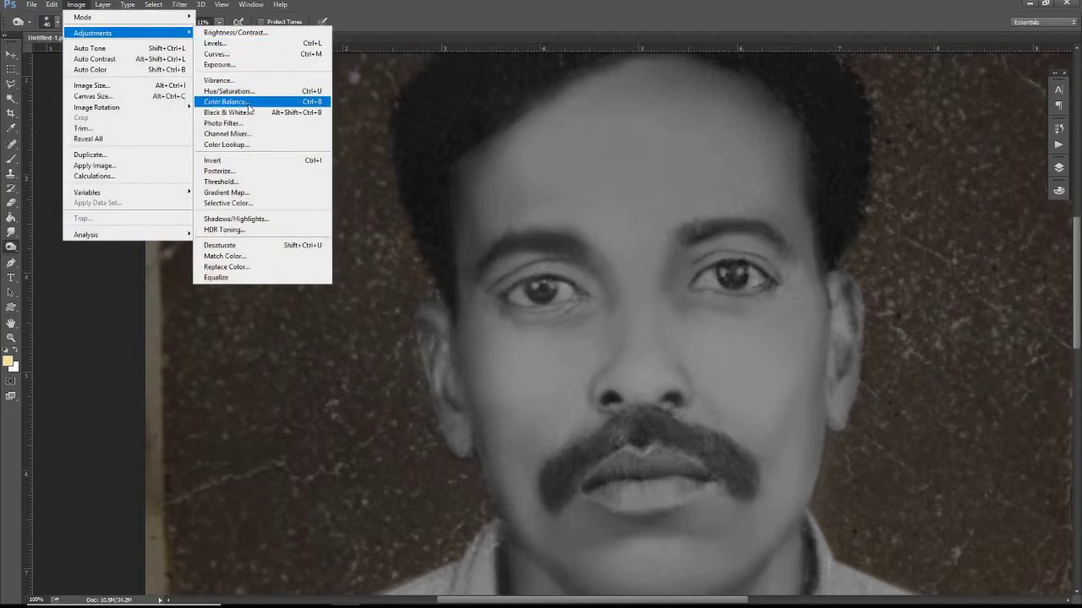
# Apply a Curves adjustment raising RGB and lowering the Red and Blue curves.
pyautogui.click(216, 53)
pyautogui.moveTo(249, 99); pyautogui.dragTo(278, 102)
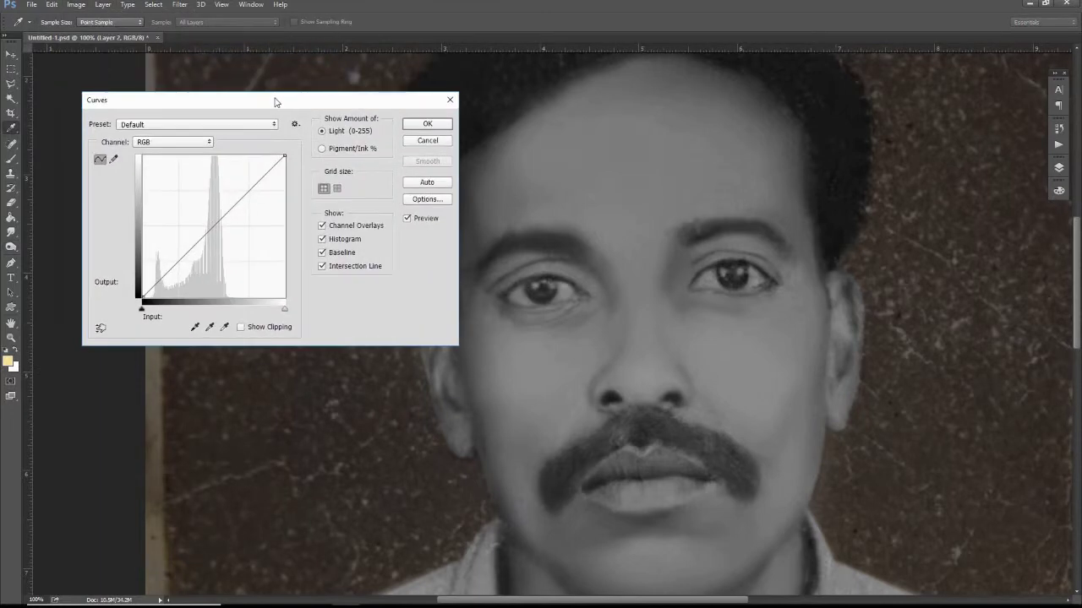
pyautogui.moveTo(199, 224)
pyautogui.mouseDown()
pyautogui.moveTo(198, 203)
pyautogui.moveTo(197, 217)
pyautogui.mouseUp()
pyautogui.click(168, 141)
pyautogui.click(165, 153)
pyautogui.click(168, 141)
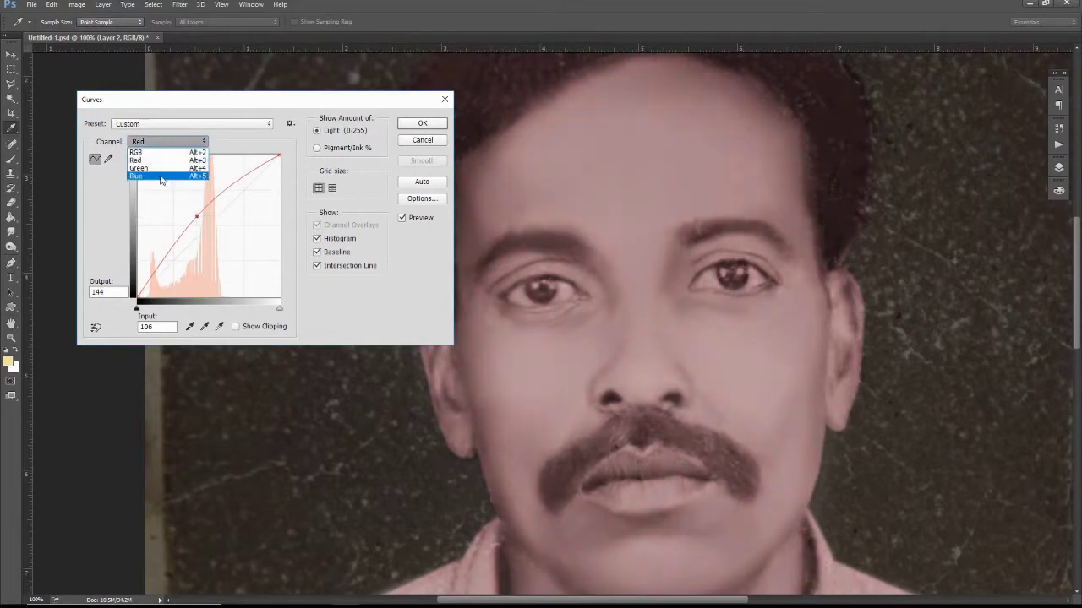
pyautogui.click(161, 177)
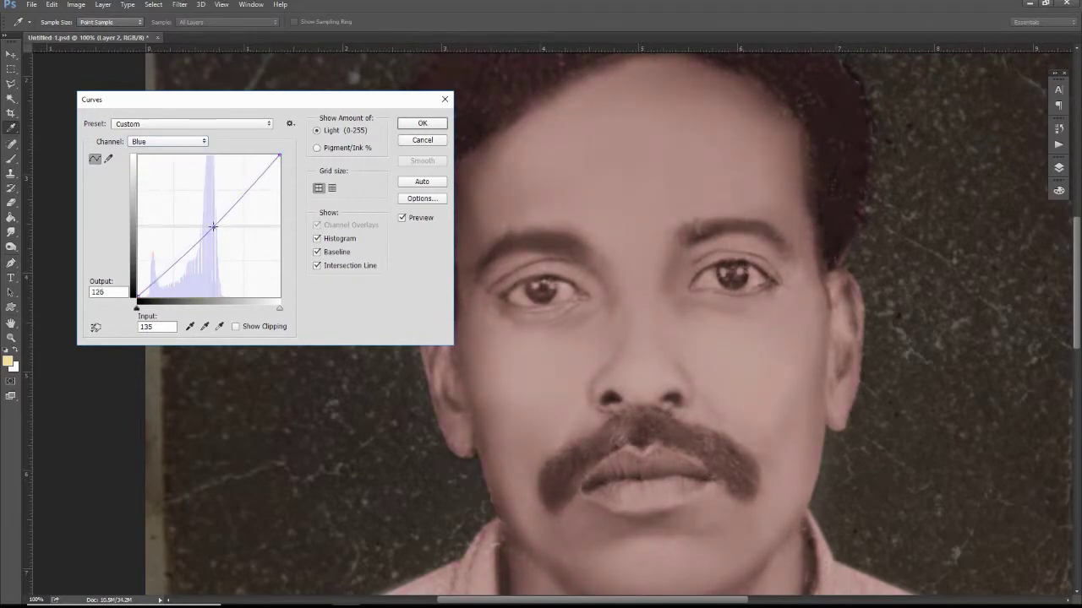
pyautogui.moveTo(213, 226); pyautogui.dragTo(217, 231)
pyautogui.click(156, 142)
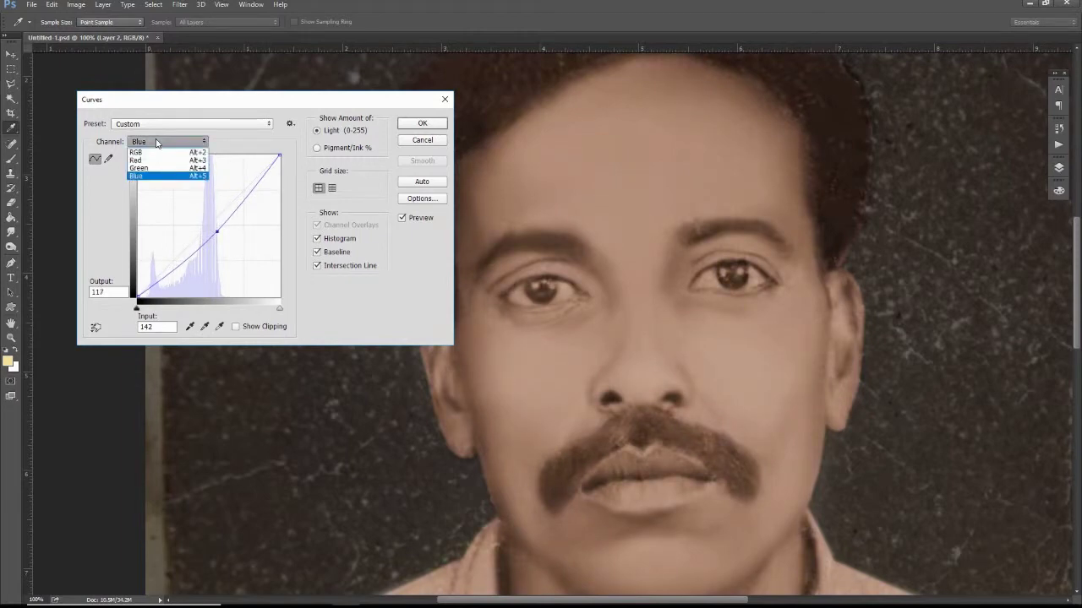
pyautogui.click(137, 152)
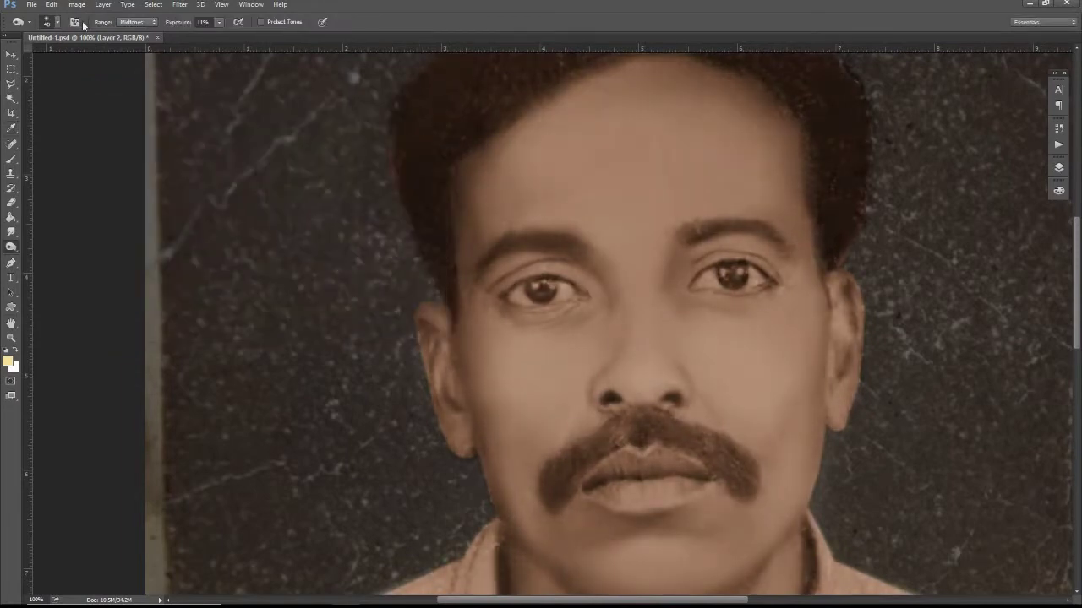
# Brighten the portrait with a Brightness/Contrast adjustment.
pyautogui.click(77, 4)
pyautogui.click(233, 36)
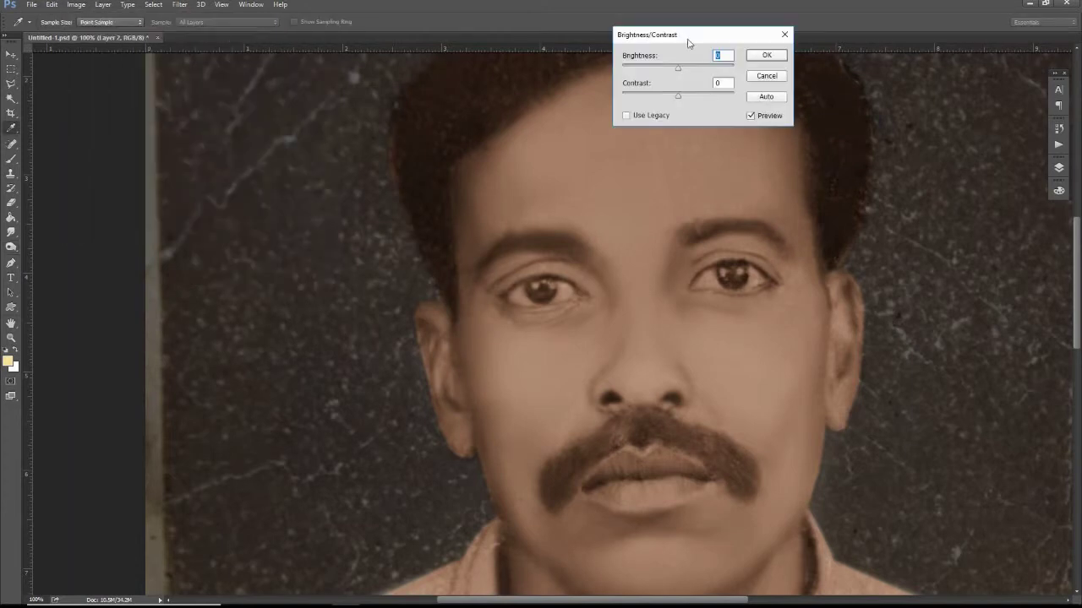
pyautogui.moveTo(688, 43)
pyautogui.mouseDown()
pyautogui.moveTo(904, 220)
pyautogui.moveTo(903, 275)
pyautogui.mouseUp()
pyautogui.click(983, 232)
pyautogui.press('o')
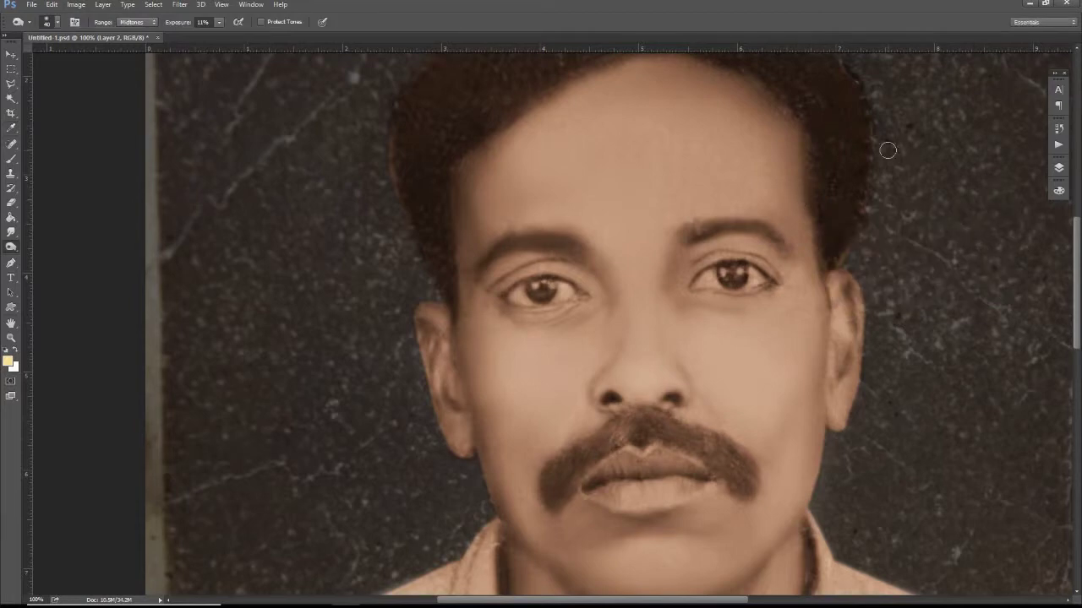
pyautogui.moveTo(850, 154); pyautogui.dragTo(764, 232)
# Lasso around the hair and feather the selection.
pyautogui.press('l')
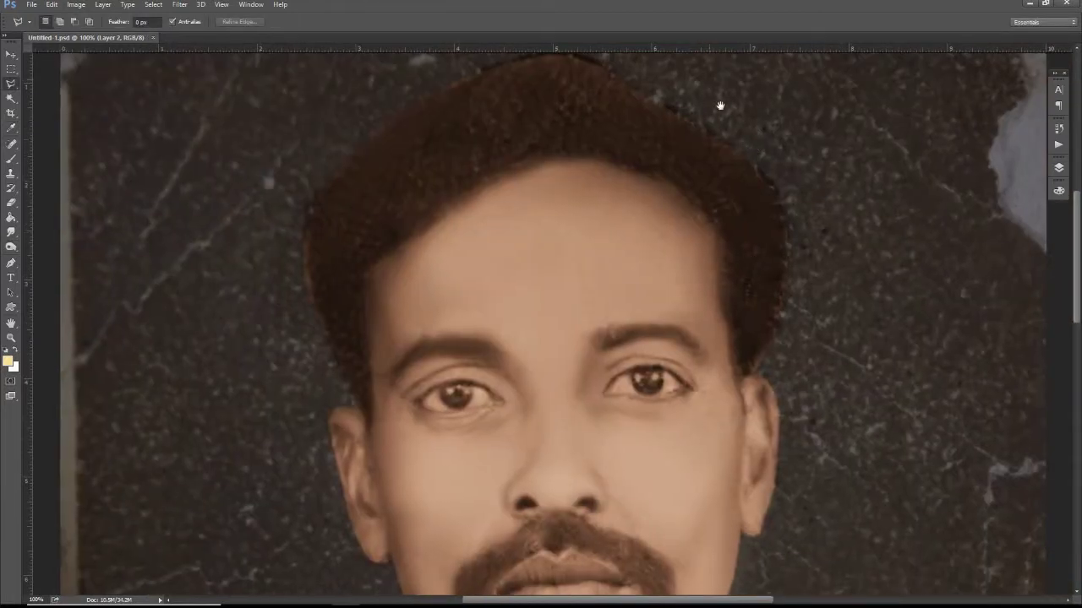
pyautogui.moveTo(719, 106); pyautogui.dragTo(738, 149)
pyautogui.moveTo(641, 78)
pyautogui.mouseDown()
pyautogui.moveTo(835, 235)
pyautogui.moveTo(833, 338)
pyautogui.moveTo(770, 422)
pyautogui.moveTo(752, 412)
pyautogui.moveTo(743, 333)
pyautogui.moveTo(687, 226)
pyautogui.moveTo(560, 210)
pyautogui.moveTo(490, 254)
pyautogui.mouseUp()
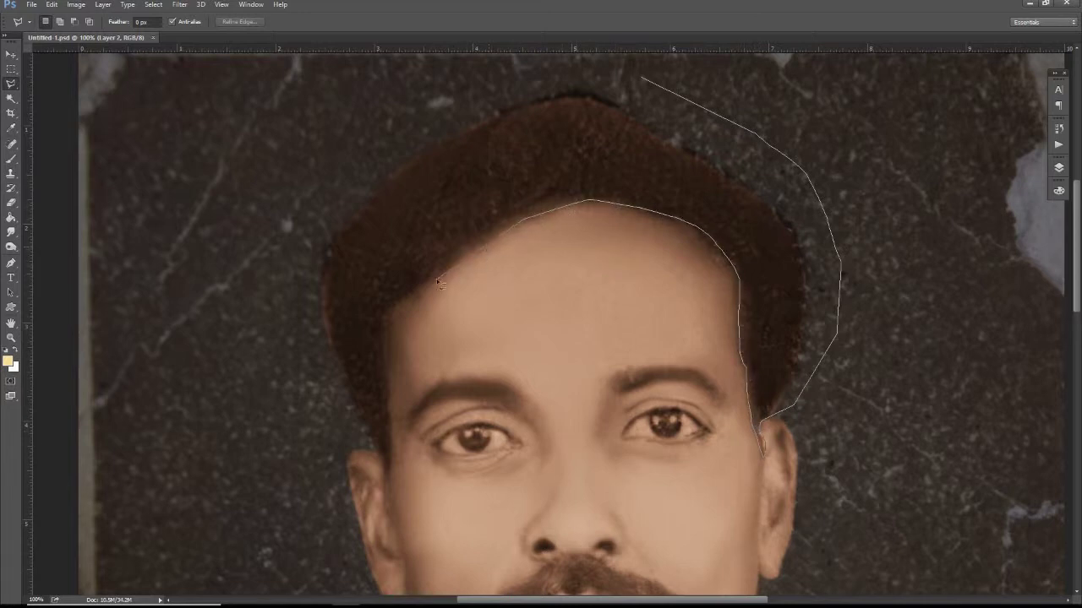
pyautogui.moveTo(439, 282)
pyautogui.mouseDown()
pyautogui.moveTo(390, 338)
pyautogui.moveTo(389, 478)
pyautogui.moveTo(353, 421)
pyautogui.mouseUp()
pyautogui.click(276, 279)
pyautogui.click(313, 154)
pyautogui.click(518, 68)
pyautogui.click(642, 77)
pyautogui.click(153, 4)
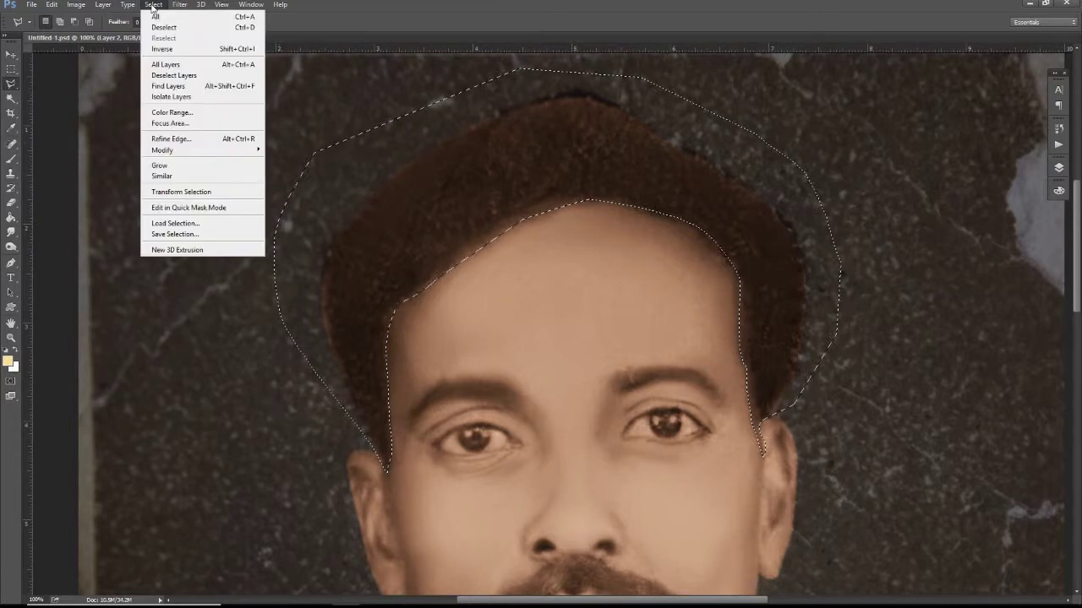
pyautogui.click(295, 193)
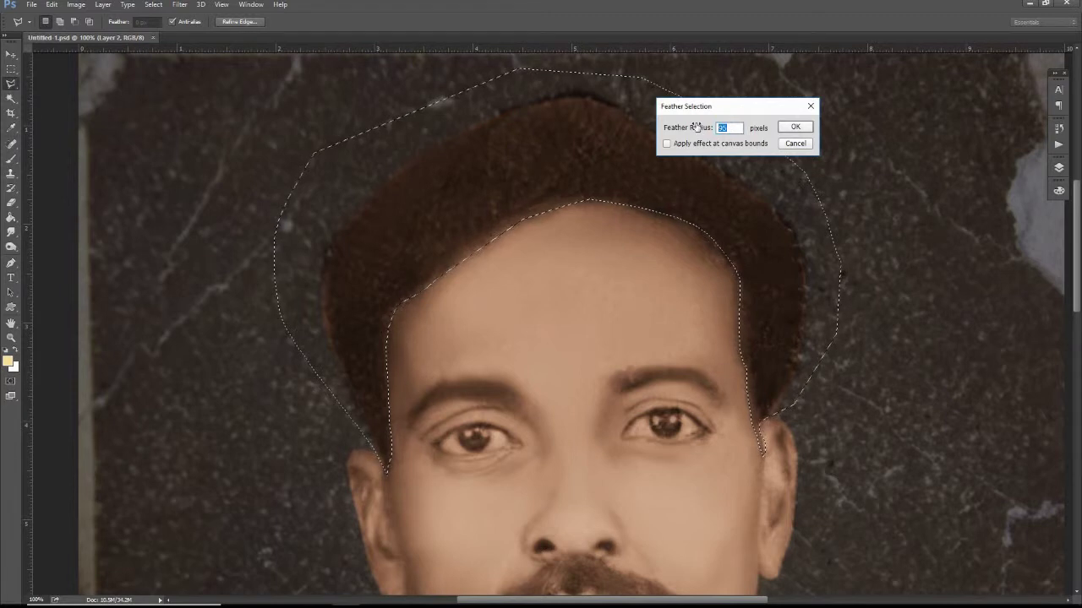
pyautogui.click(796, 127)
# Darken and desaturate the hair with Hue/Saturation, then deselect.
pyautogui.click(76, 4)
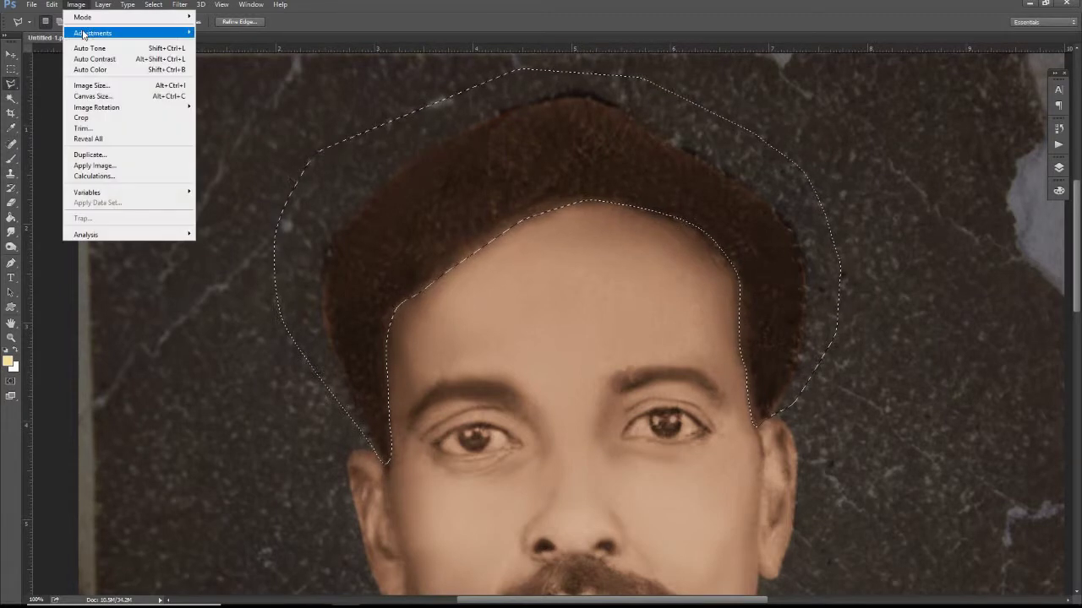
pyautogui.moveTo(93, 32)
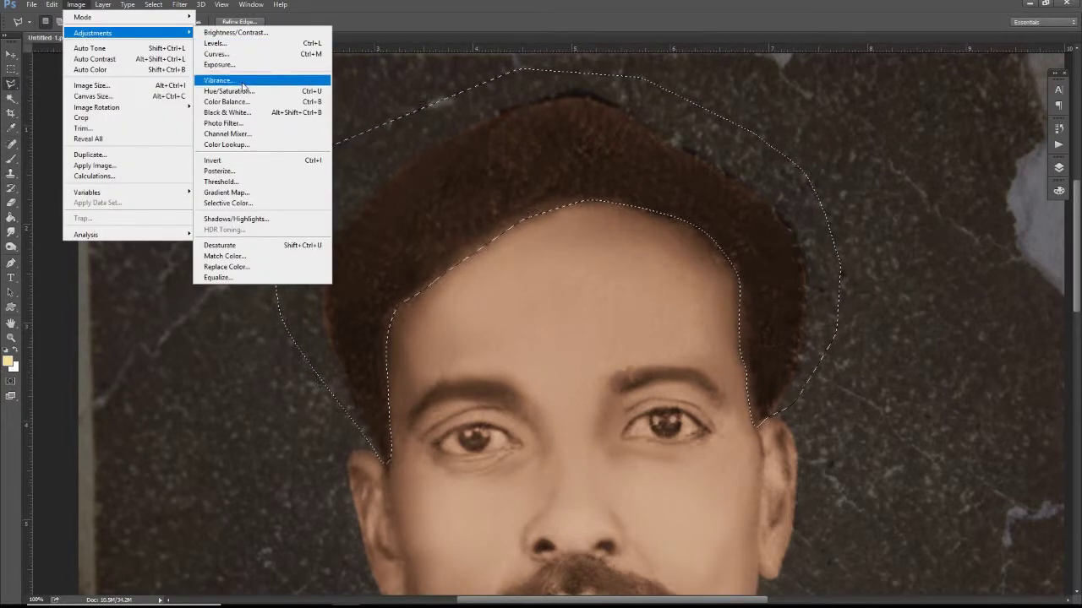
pyautogui.click(228, 91)
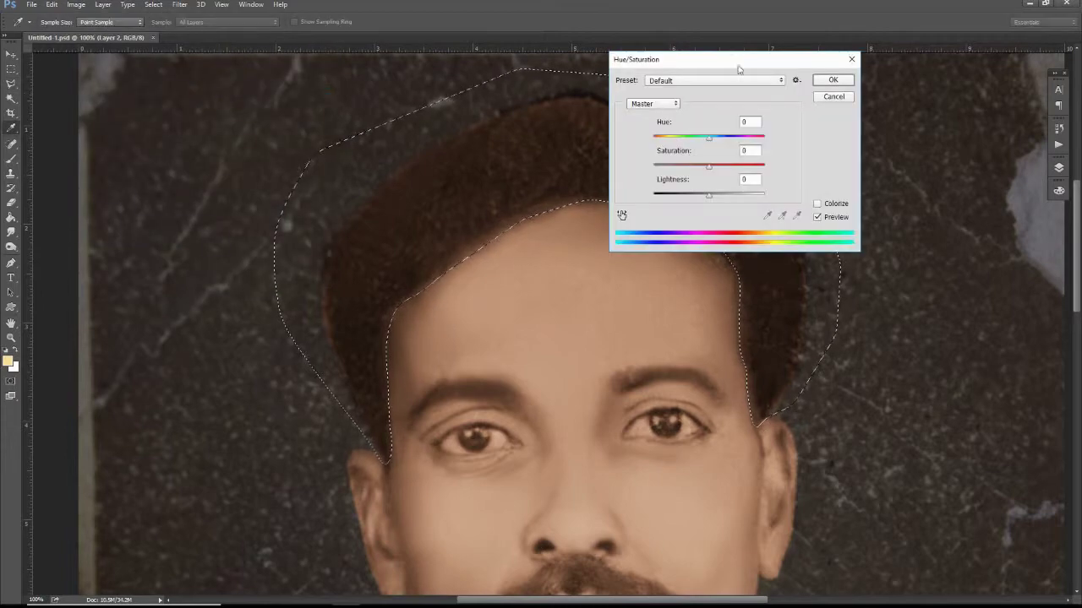
pyautogui.moveTo(739, 69); pyautogui.dragTo(835, 68)
pyautogui.moveTo(806, 138)
pyautogui.mouseDown()
pyautogui.moveTo(773, 168)
pyautogui.moveTo(808, 197)
pyautogui.mouseUp()
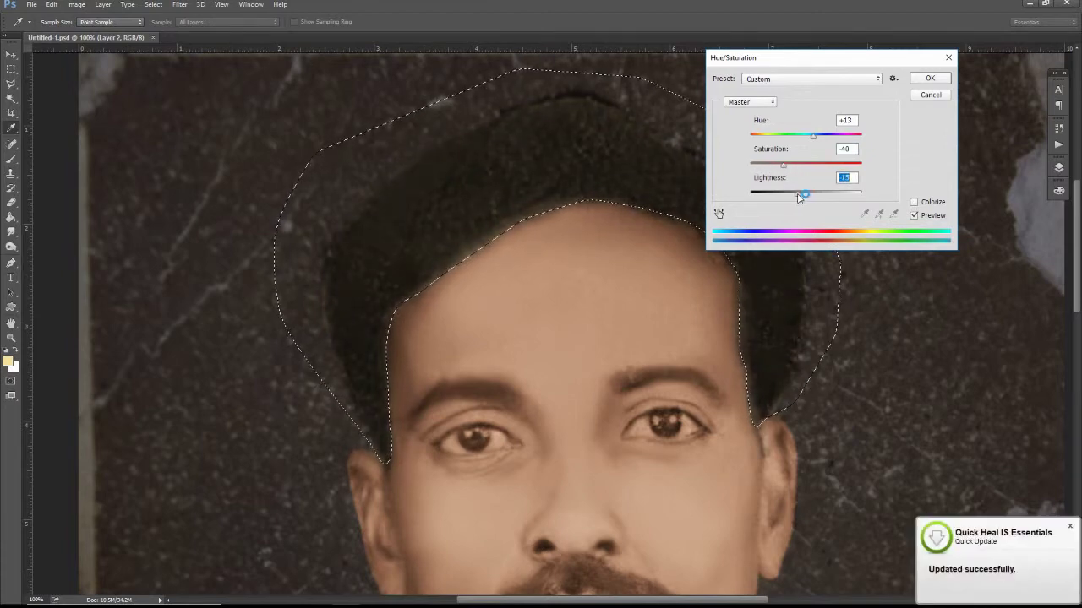
pyautogui.moveTo(813, 136); pyautogui.dragTo(786, 165)
pyautogui.click(930, 78)
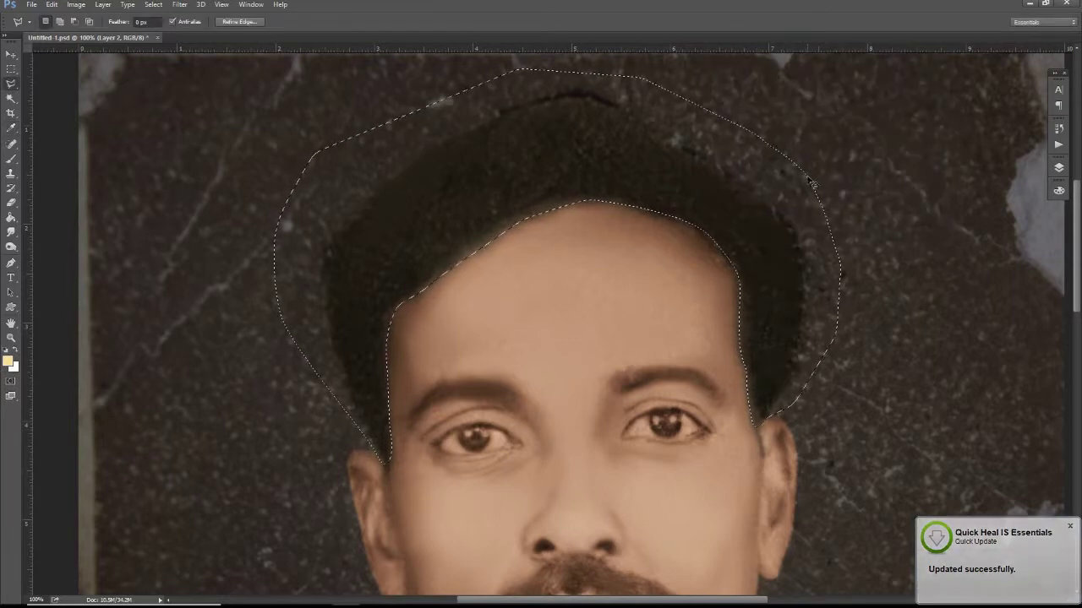
pyautogui.hotkey('ctrl', 'd')
# Select both eyebrows and eyes and feather the selection by 5 px.
pyautogui.moveTo(741, 284); pyautogui.dragTo(724, 205)
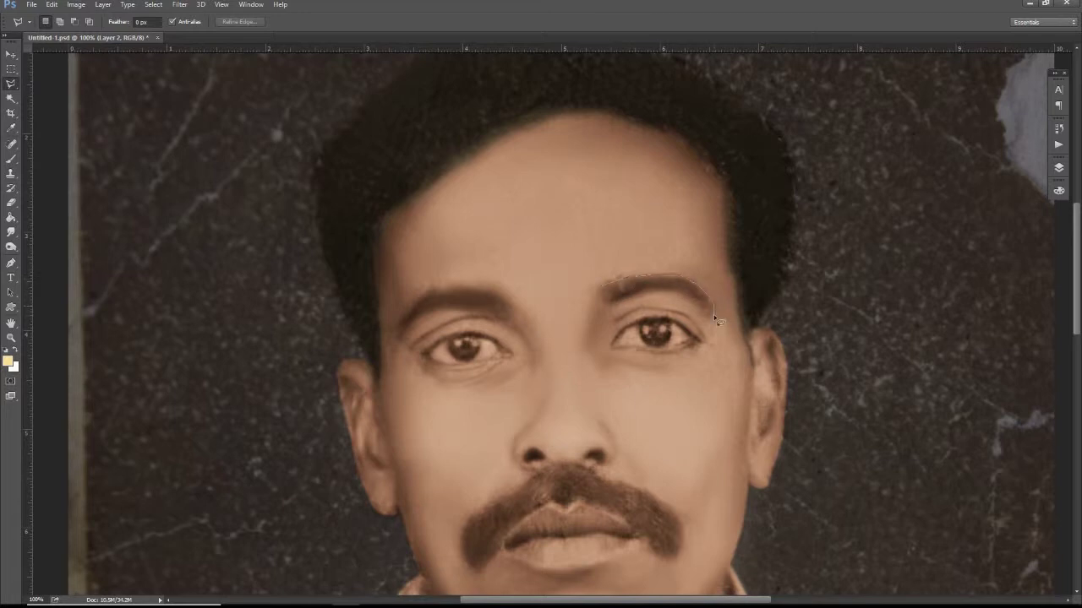
pyautogui.moveTo(606, 300); pyautogui.dragTo(601, 295)
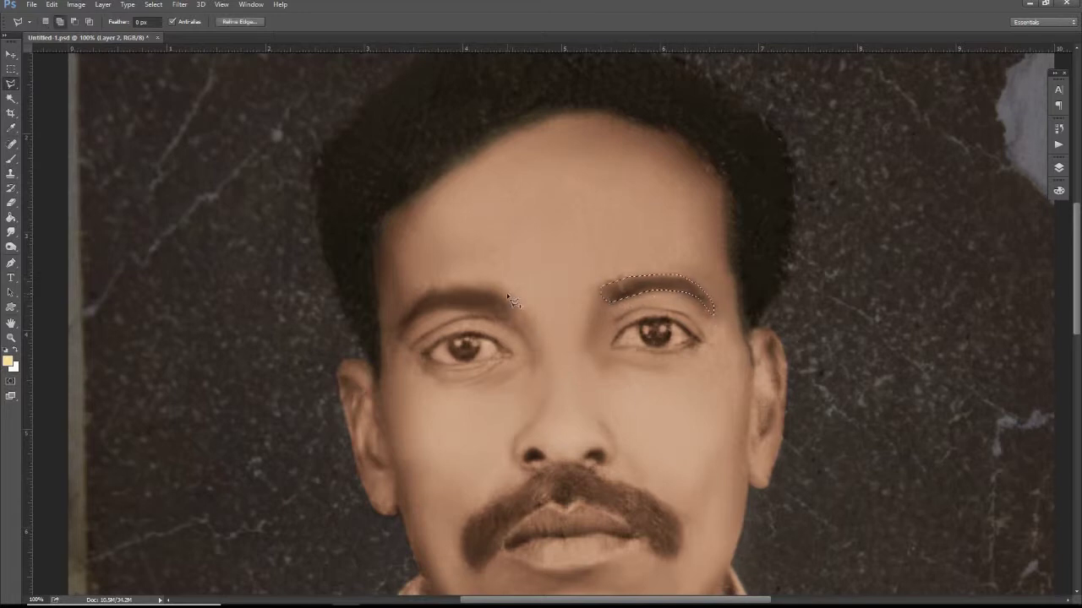
pyautogui.moveTo(433, 294); pyautogui.dragTo(412, 328)
pyautogui.moveTo(479, 311); pyautogui.dragTo(505, 292)
pyautogui.moveTo(627, 351); pyautogui.dragTo(615, 342)
pyautogui.moveTo(518, 360); pyautogui.dragTo(424, 352)
pyautogui.click(153, 5)
pyautogui.click(304, 192)
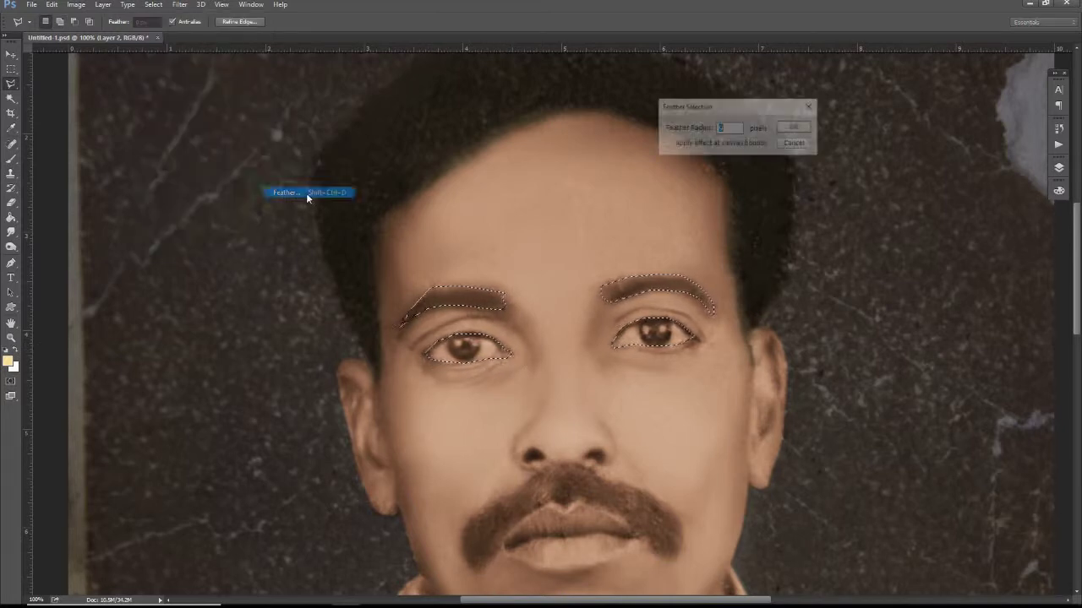
pyautogui.write('5')
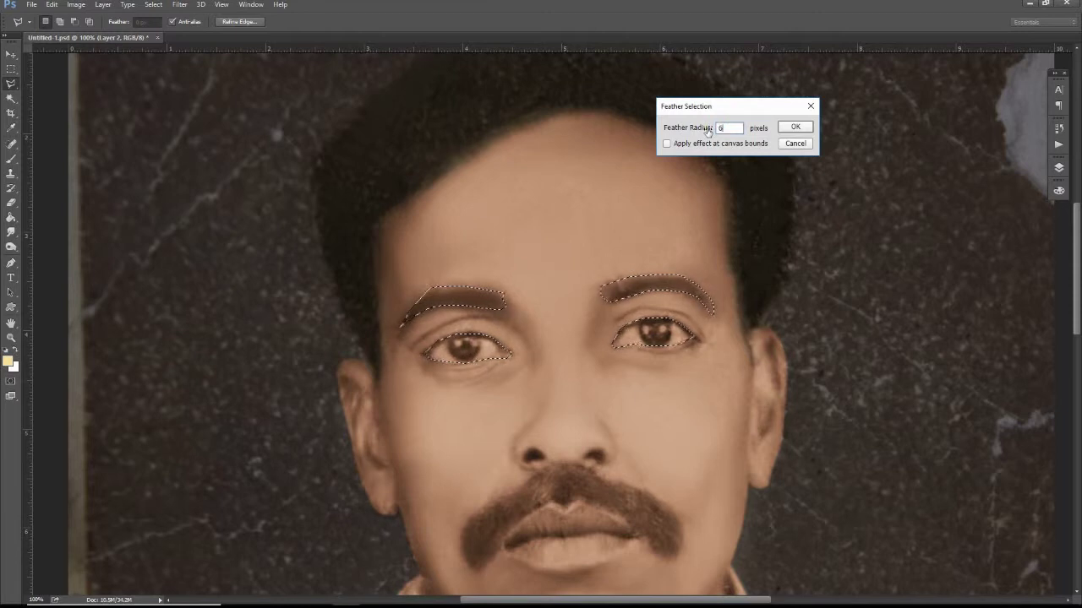
pyautogui.press('Return')
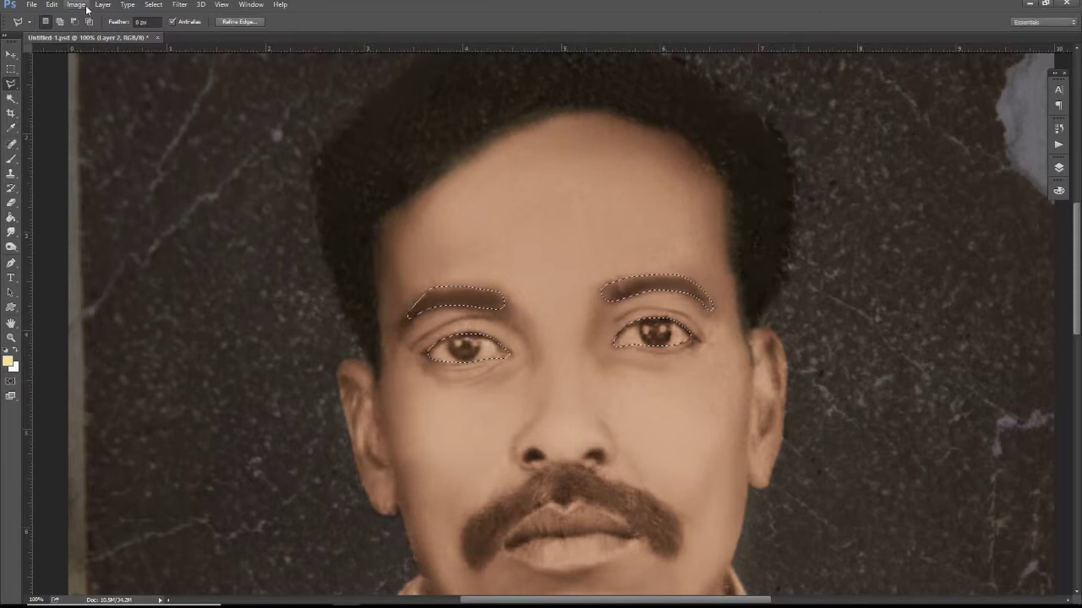
# Apply Hue/Saturation with Hue +10 and Saturation -28 to the eyes and brows.
pyautogui.click(76, 4)
pyautogui.click(228, 91)
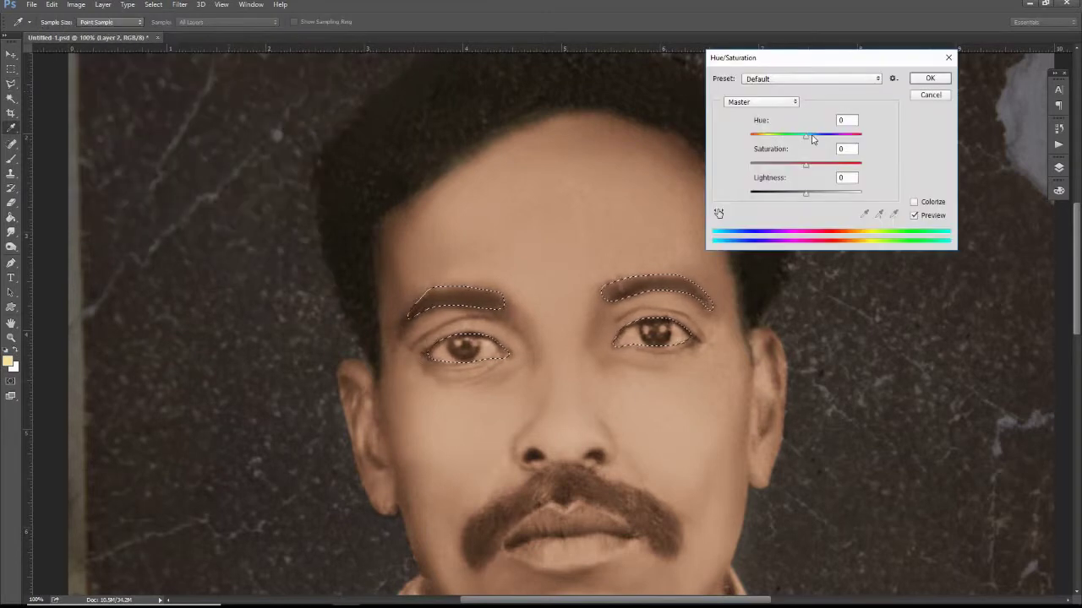
pyautogui.moveTo(809, 134); pyautogui.dragTo(813, 141)
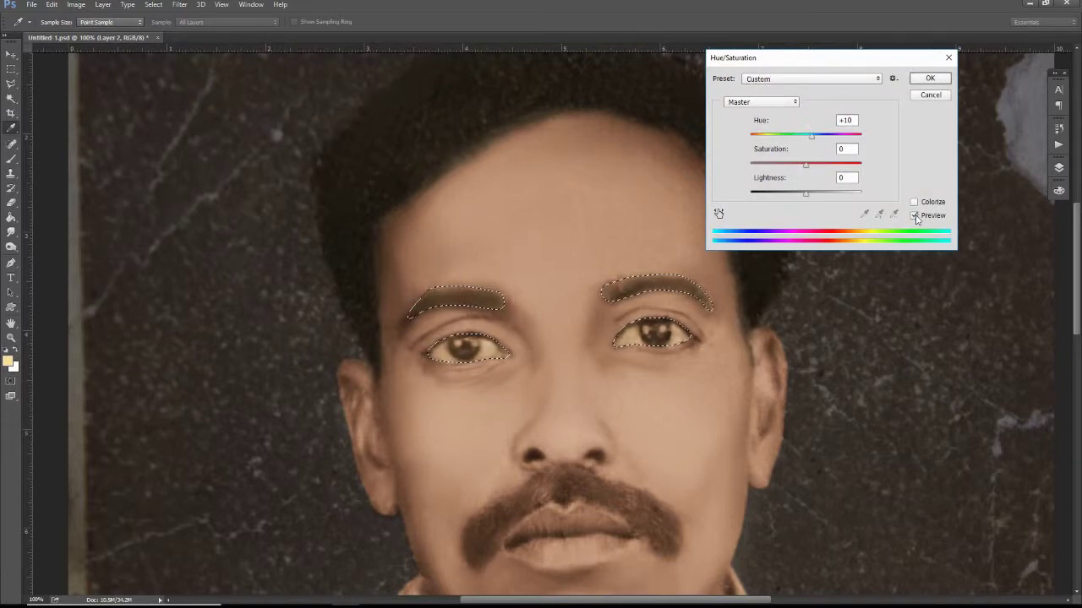
pyautogui.moveTo(804, 164)
pyautogui.mouseDown()
pyautogui.moveTo(791, 166)
pyautogui.moveTo(801, 197)
pyautogui.mouseUp()
pyautogui.press('Return')
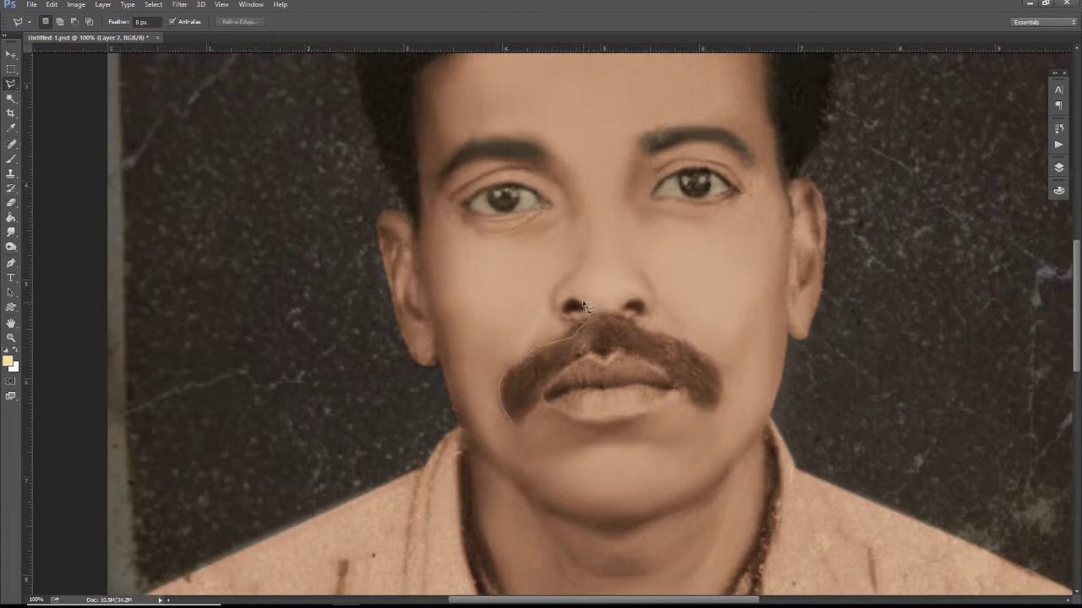
# Finish the lasso around the mustache and feather the selection.
pyautogui.scroll(1, 533, 354)
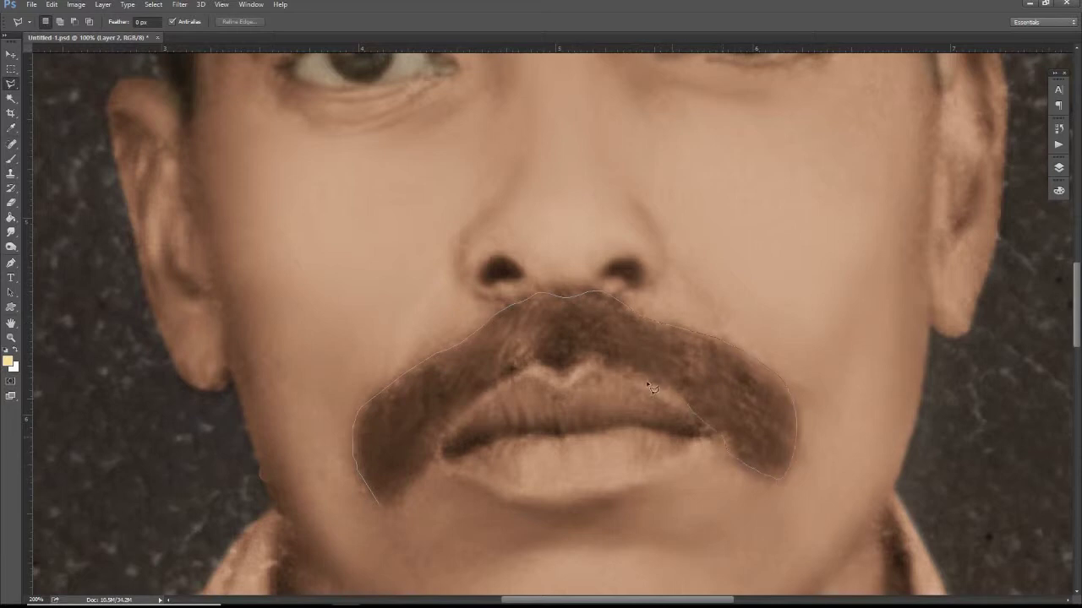
pyautogui.click(390, 509)
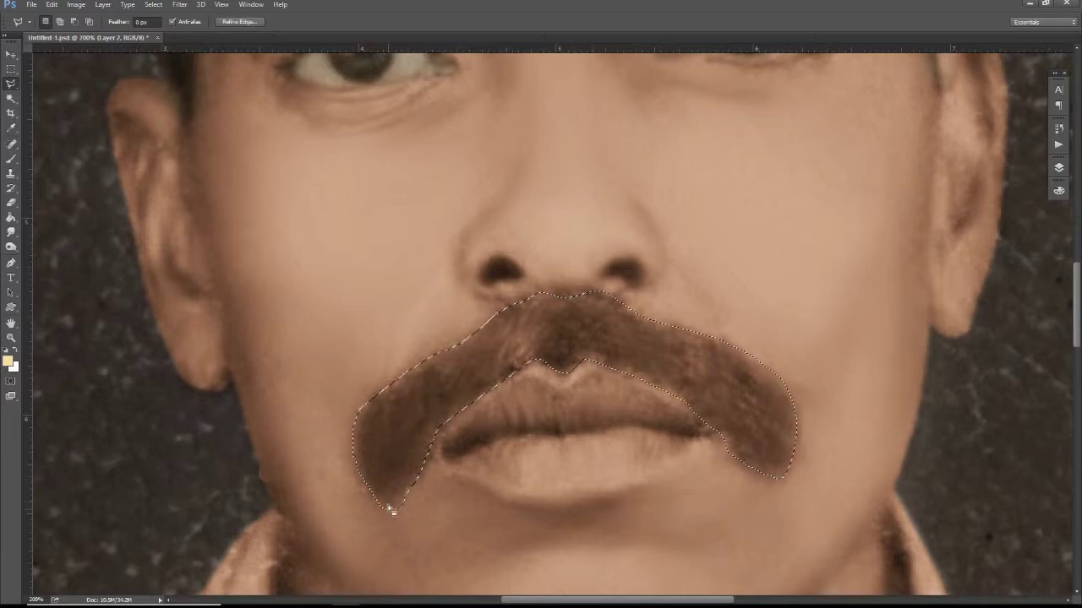
pyautogui.click(153, 5)
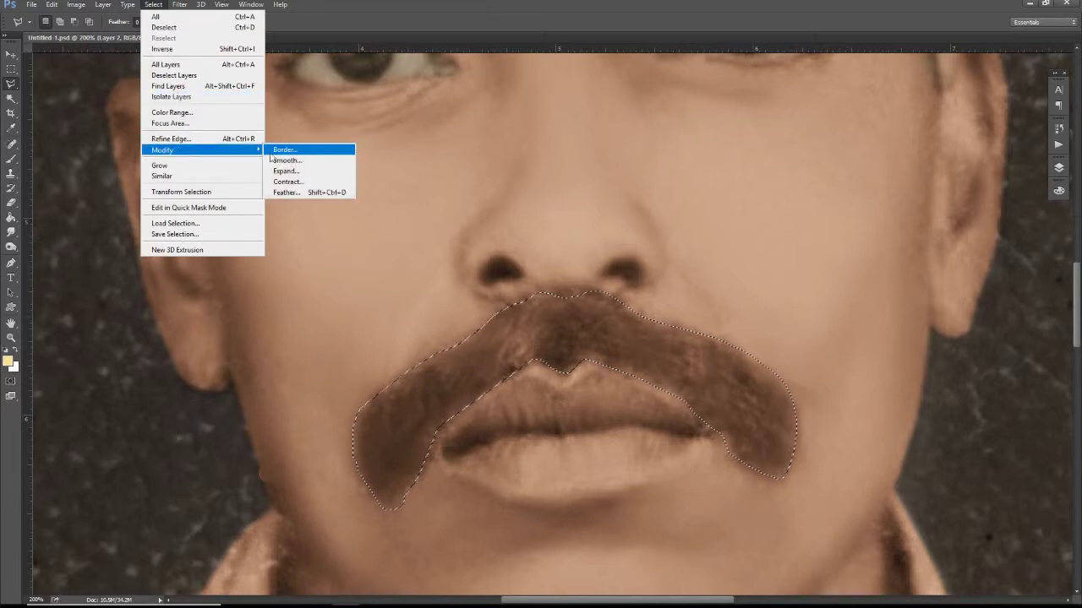
pyautogui.click(302, 194)
pyautogui.click(799, 129)
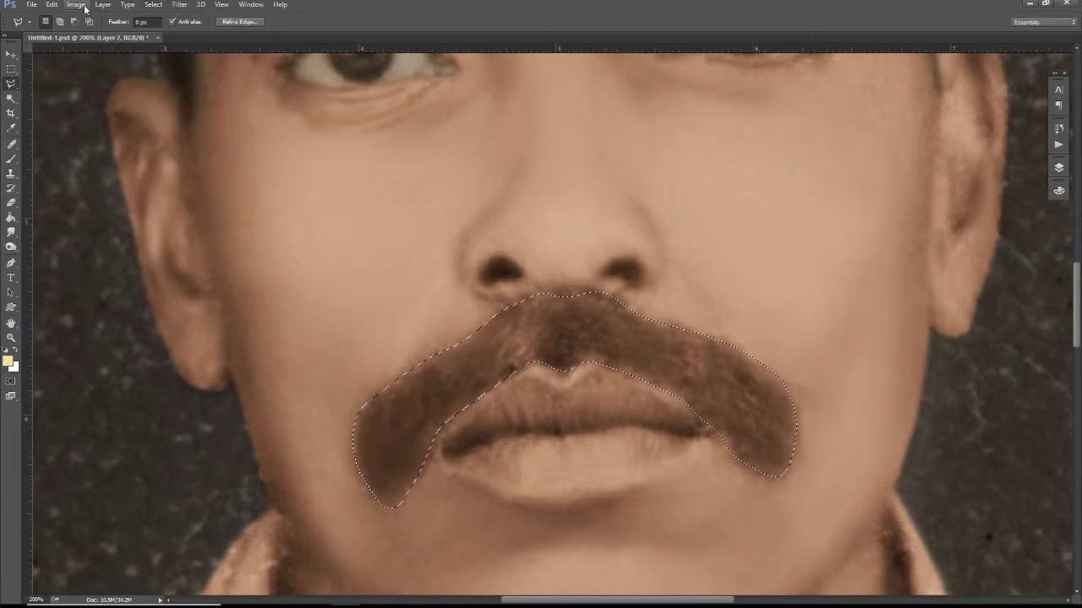
# Recolour the mustache with Hue/Saturation at Hue +15, then deselect.
pyautogui.click(76, 4)
pyautogui.click(234, 91)
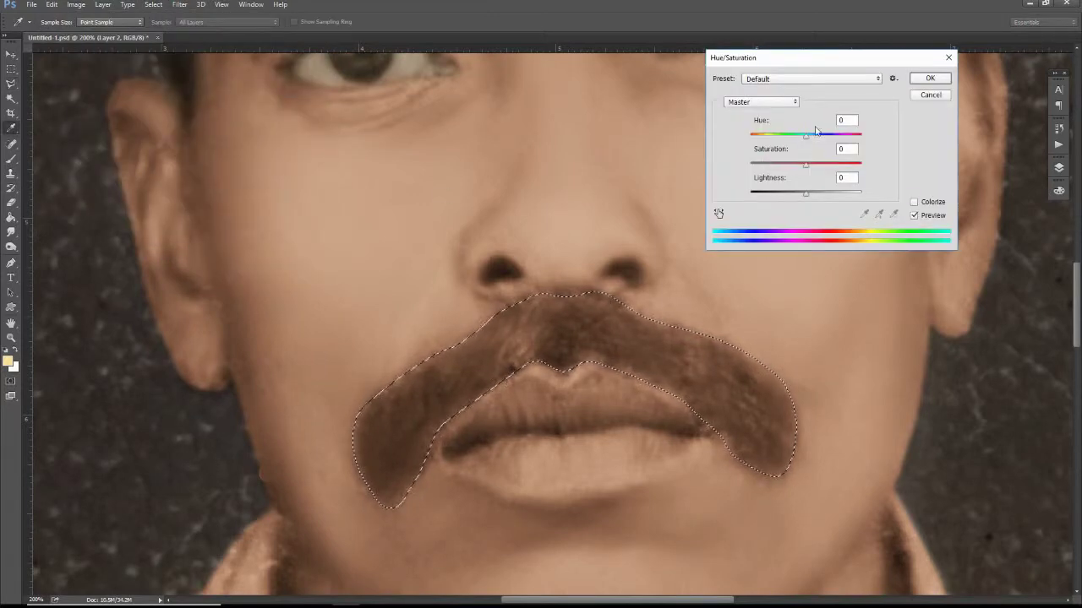
pyautogui.moveTo(805, 134); pyautogui.dragTo(816, 135)
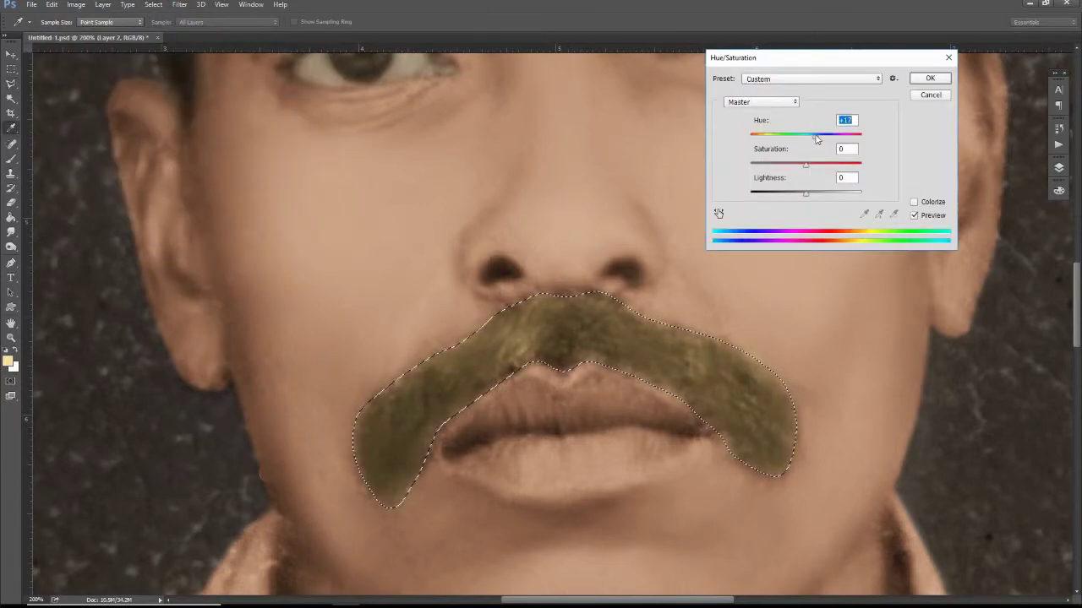
pyautogui.click(914, 215)
pyautogui.moveTo(815, 135)
pyautogui.mouseDown()
pyautogui.moveTo(782, 164)
pyautogui.moveTo(793, 195)
pyautogui.moveTo(786, 164)
pyautogui.mouseUp()
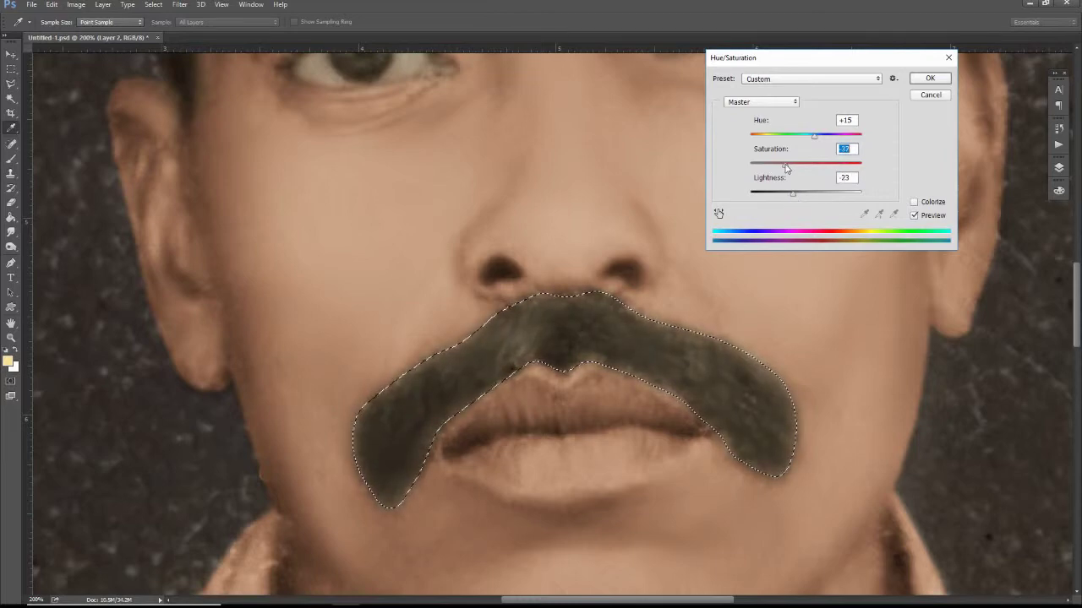
pyautogui.click(933, 78)
pyautogui.hotkey('ctrl', 'd')
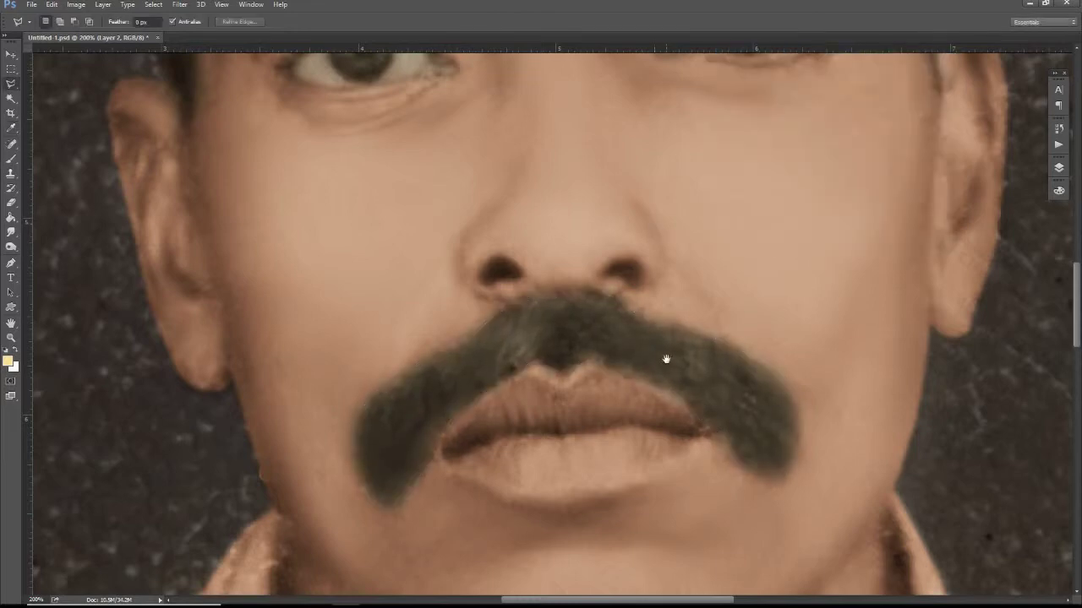
pyautogui.hotkey('ctrl', '-')
# Lasso the lips and feather the selection by 4 px.
pyautogui.hotkey('ctrl', '+')
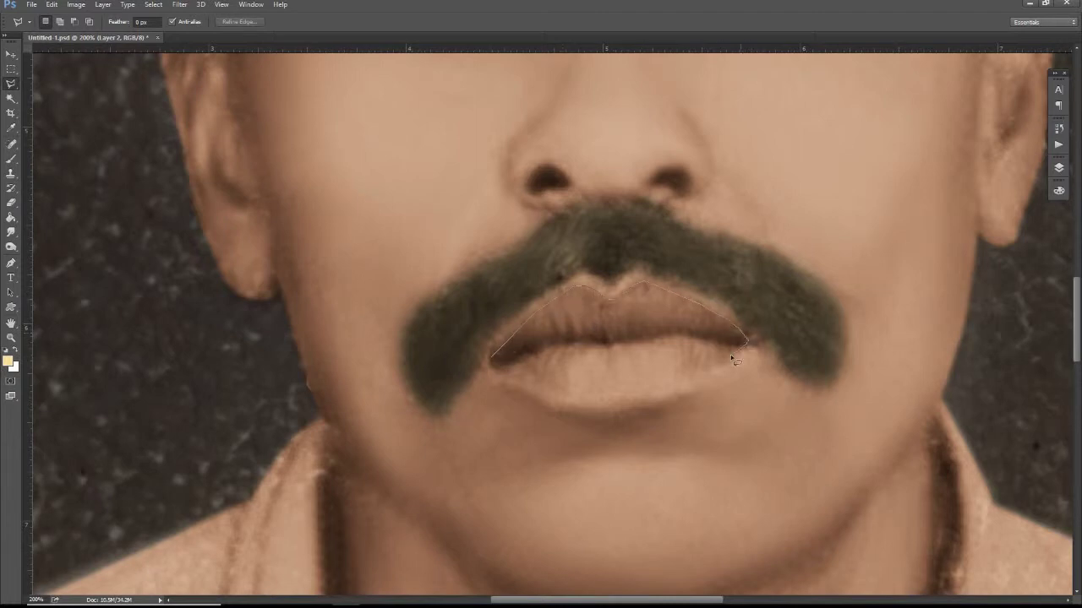
pyautogui.click(495, 362)
pyautogui.click(153, 4)
pyautogui.click(294, 192)
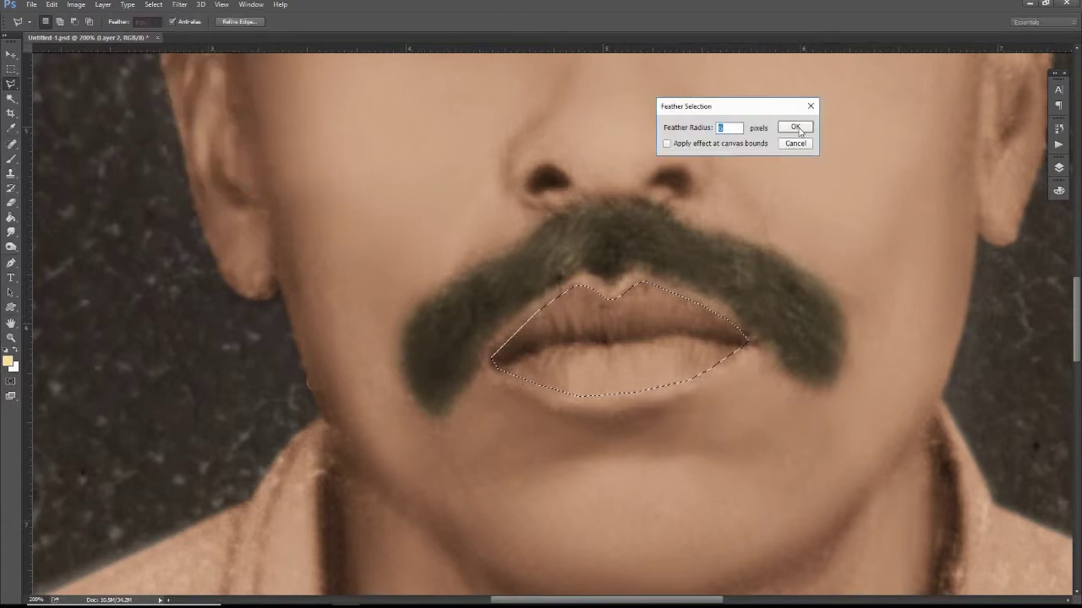
pyautogui.write('4')
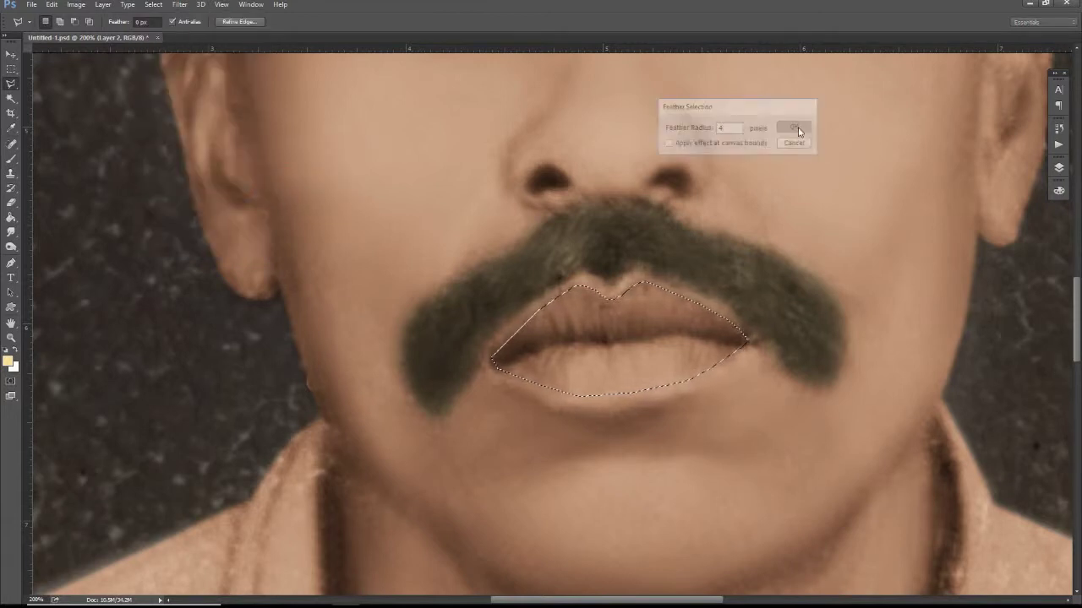
pyautogui.click(796, 126)
# Shift the lips' Color Balance toward red by +14.
pyautogui.click(76, 4)
pyautogui.click(224, 101)
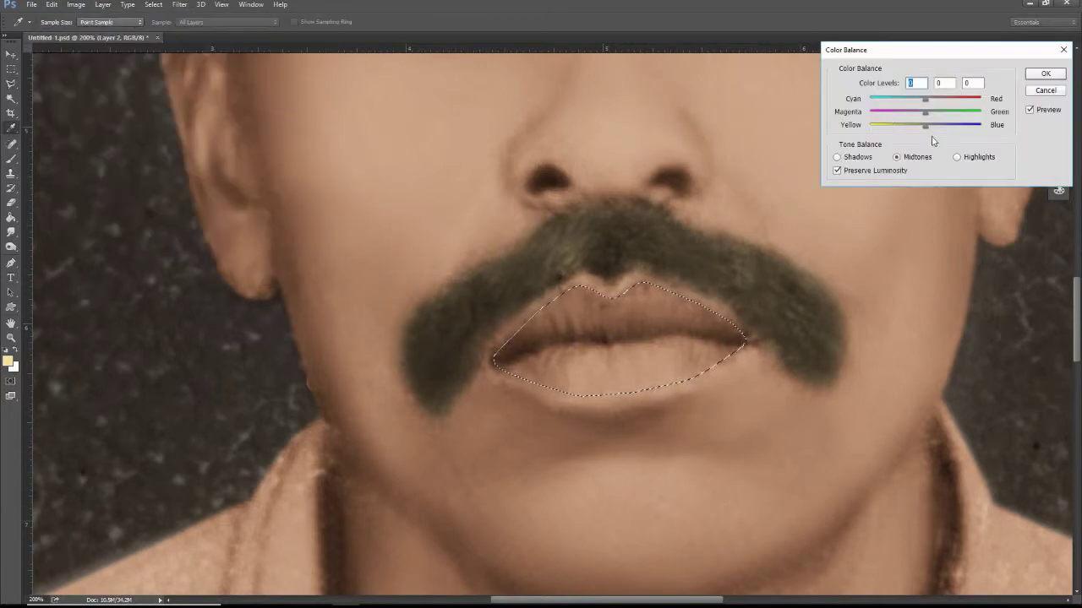
pyautogui.moveTo(925, 99)
pyautogui.mouseDown()
pyautogui.moveTo(934, 103)
pyautogui.moveTo(903, 121)
pyautogui.moveTo(923, 113)
pyautogui.moveTo(928, 129)
pyautogui.moveTo(934, 102)
pyautogui.mouseUp()
# Apply the lips colour balance and clear the lip selection.
pyautogui.click(1045, 74)
pyautogui.hotkey('ctrl', 'd')
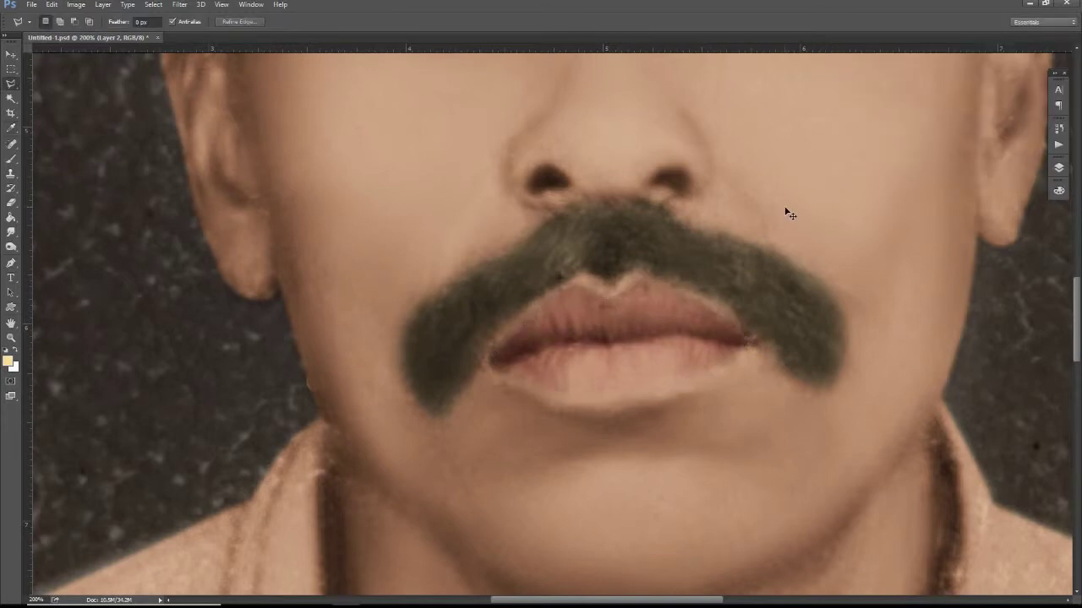
pyautogui.scroll(-1, 688, 278)
pyautogui.scroll(-1, 693, 281)
pyautogui.click(1058, 166)
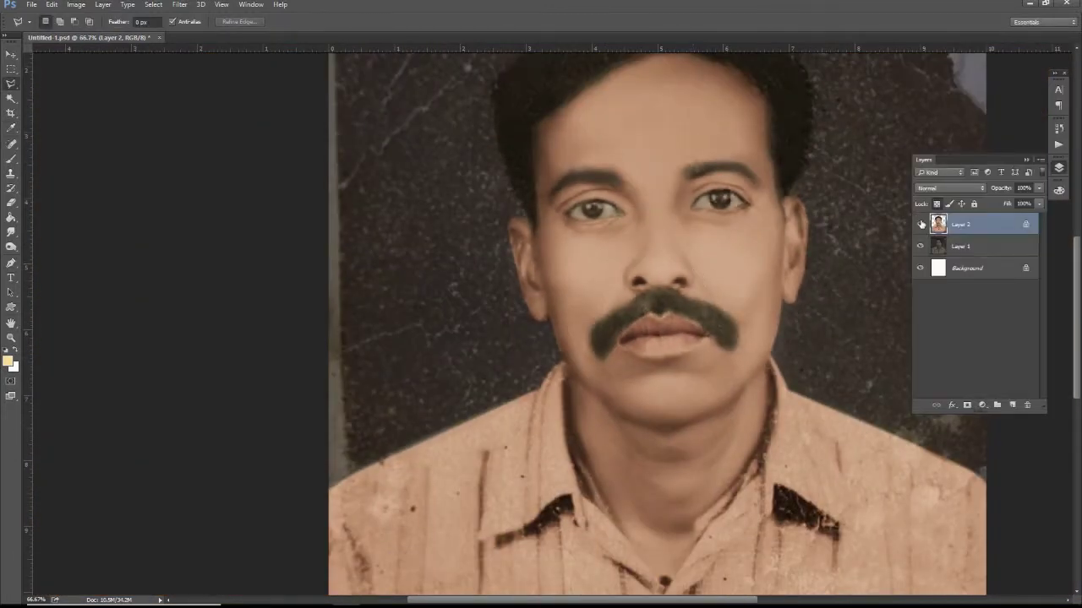
pyautogui.scroll(2, 728, 160)
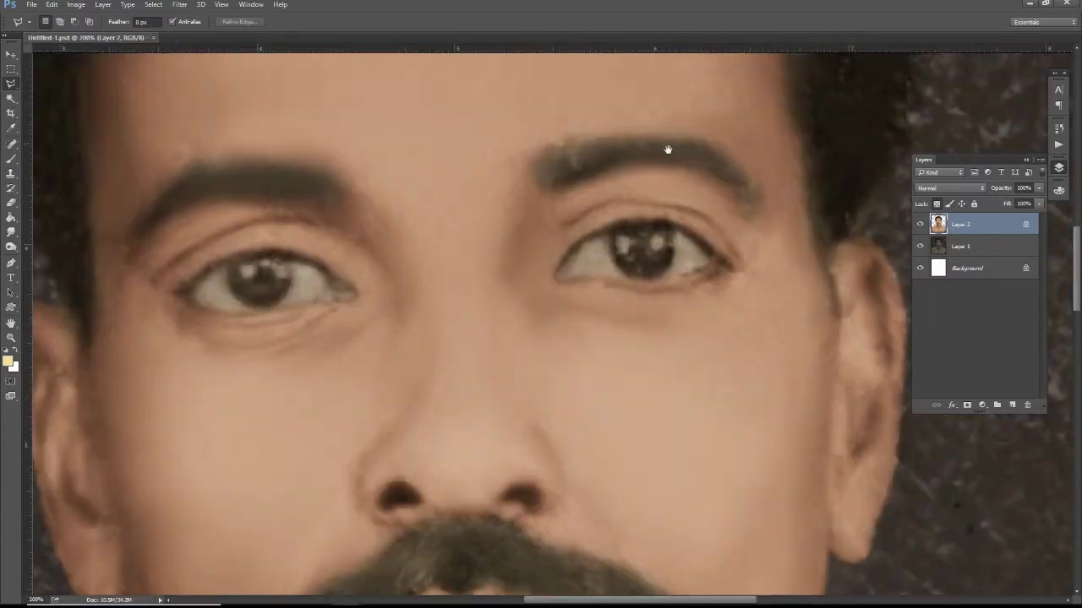
pyautogui.scroll(1, 655, 245)
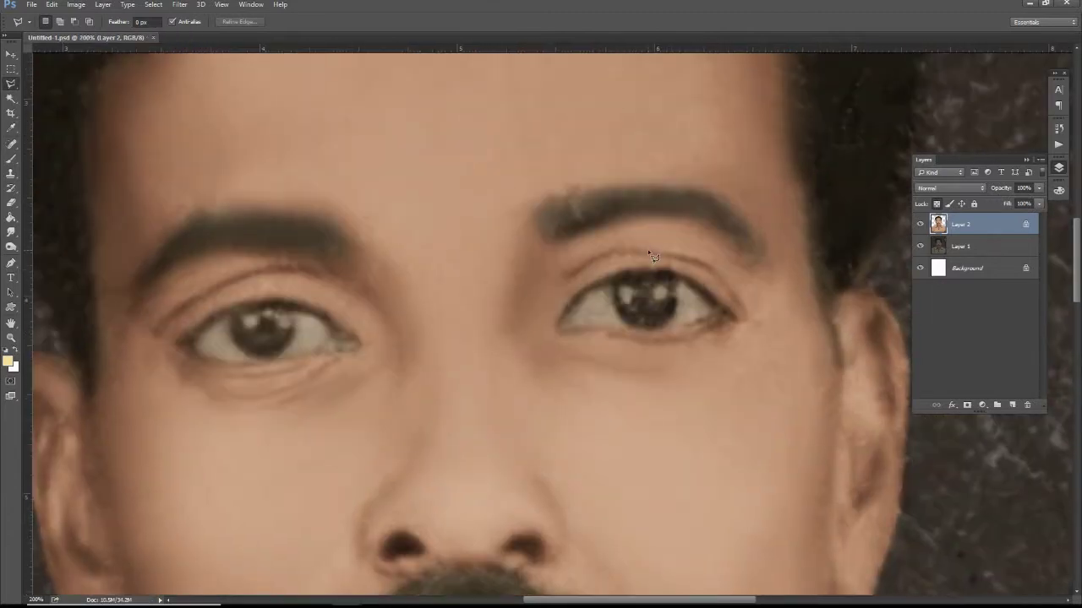
# Set up the Burn tool on Highlights with a 19 px brush tip.
pyautogui.click(11, 246)
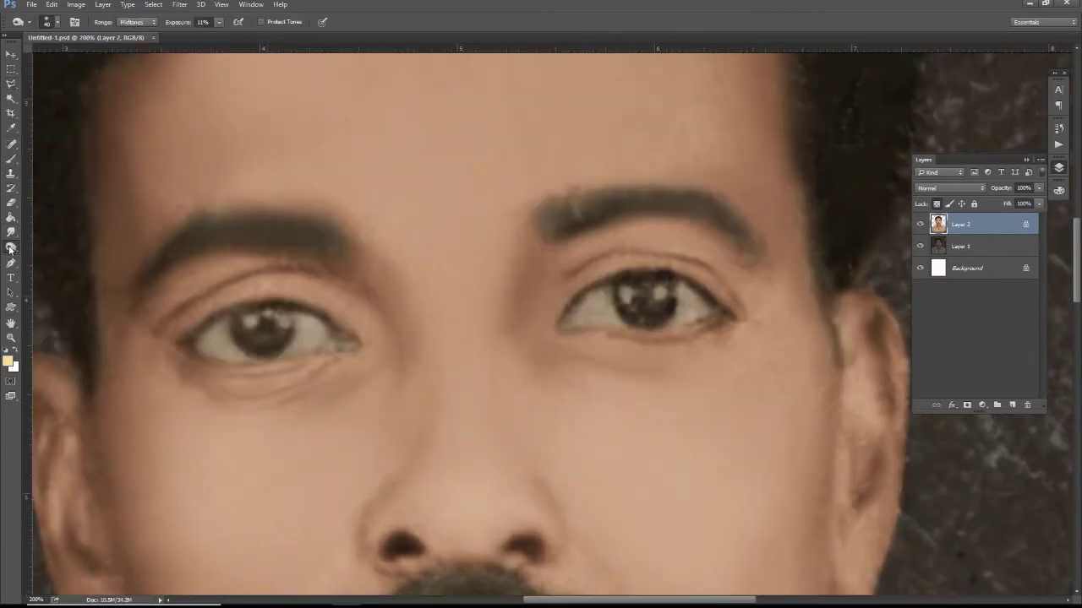
pyautogui.click(153, 26)
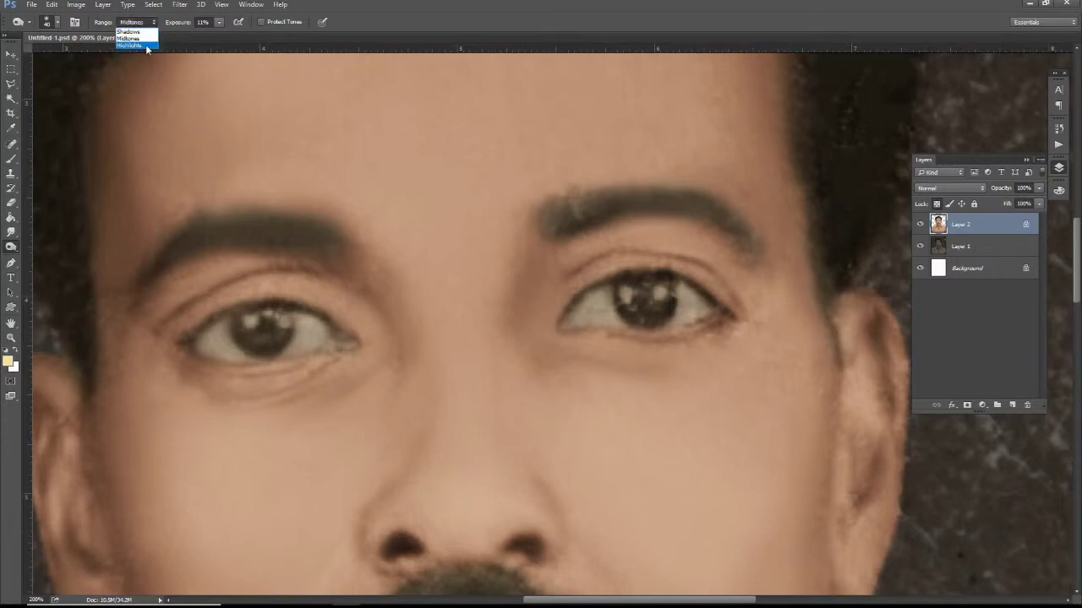
pyautogui.click(146, 48)
pyautogui.rightClick(519, 142)
pyautogui.click(557, 188)
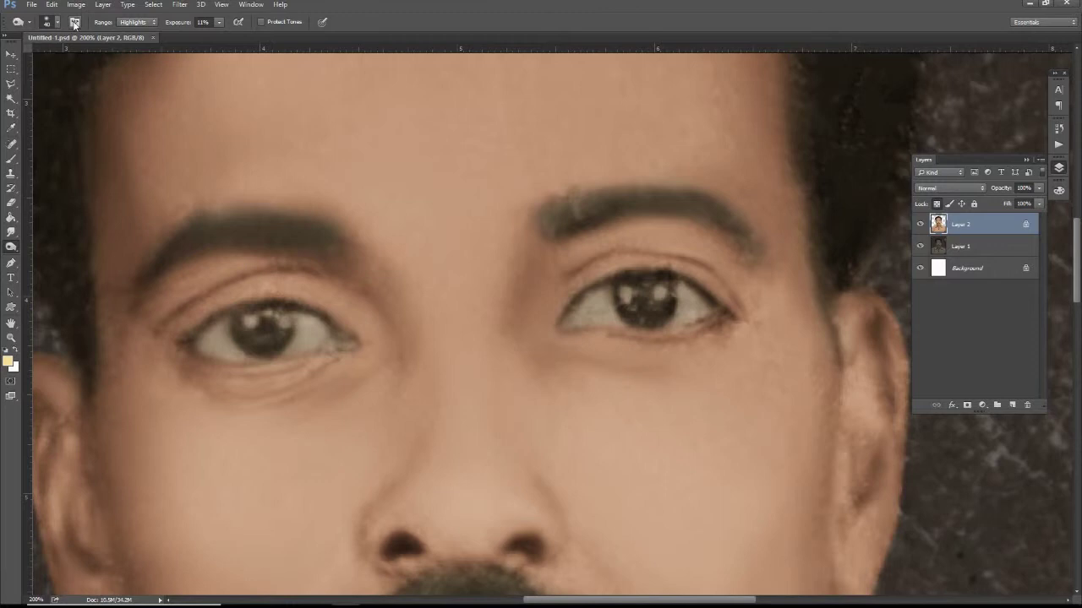
pyautogui.click(74, 23)
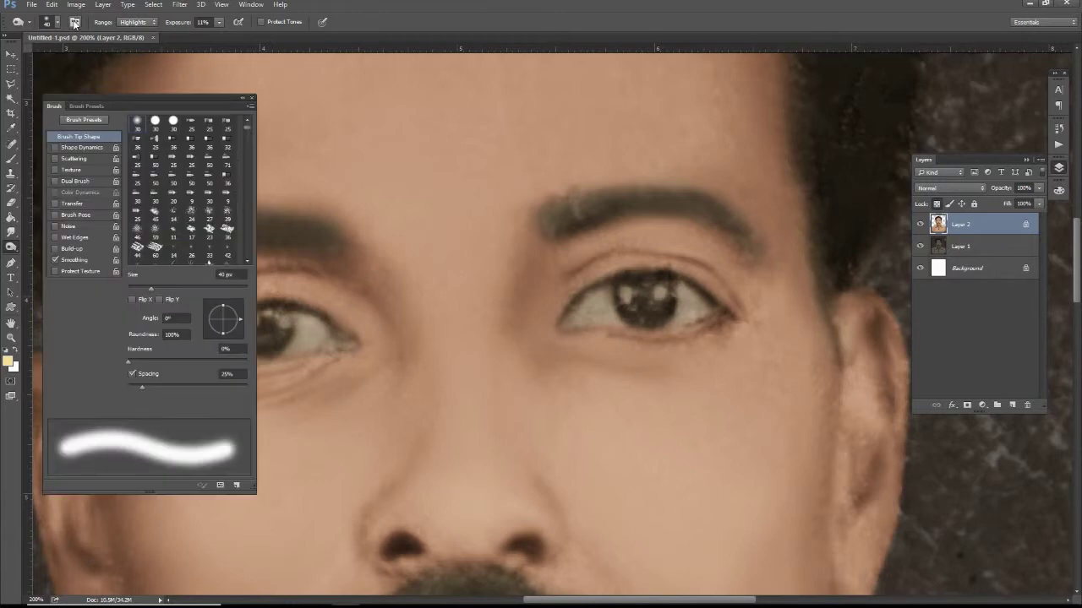
pyautogui.moveTo(146, 103); pyautogui.dragTo(690, 72)
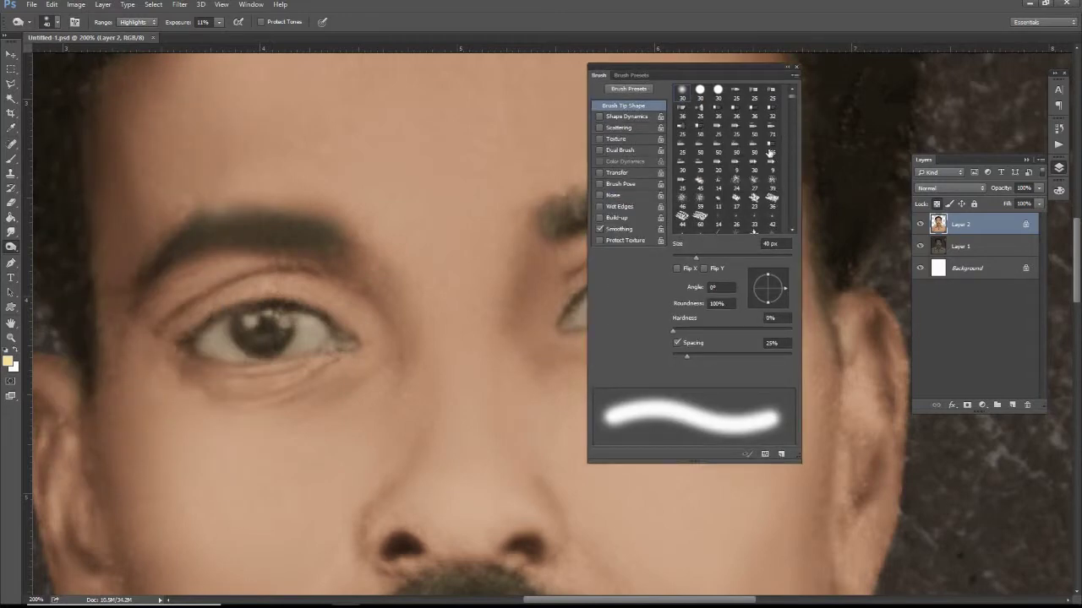
pyautogui.click(717, 181)
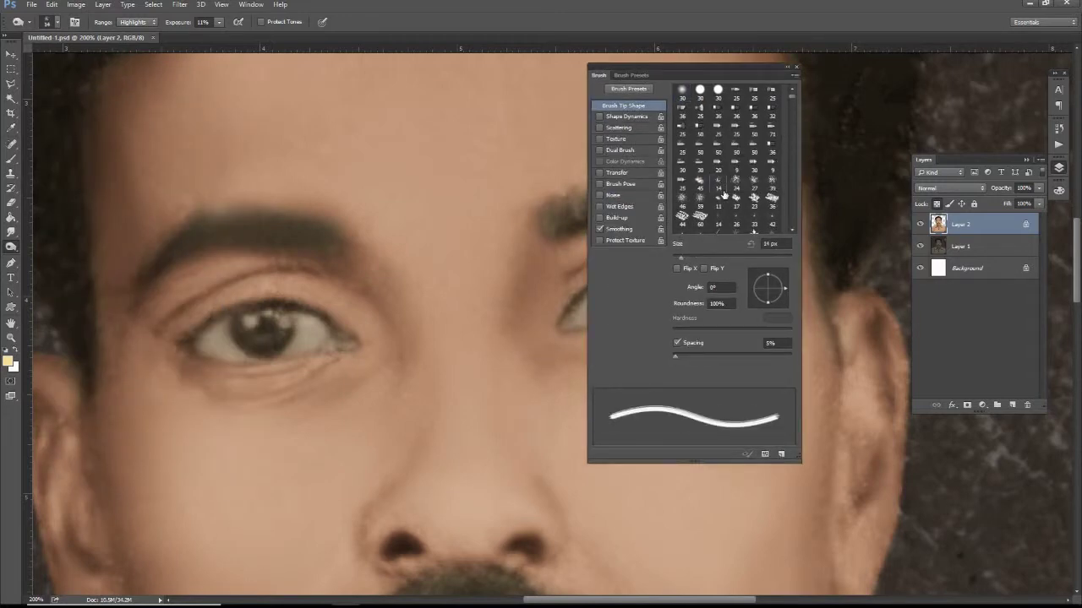
pyautogui.click(786, 69)
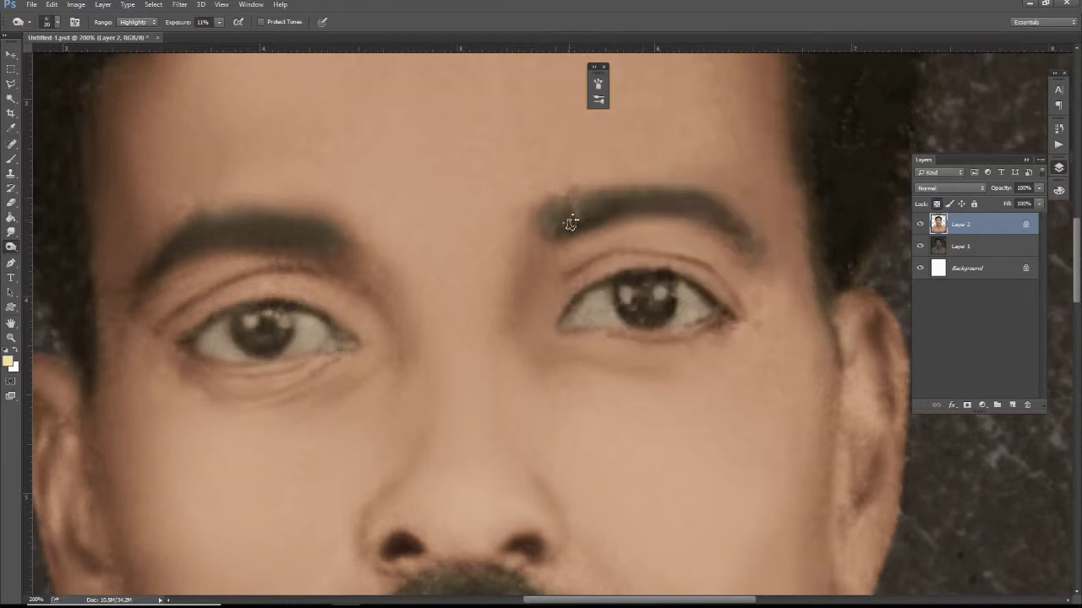
# Burn both eyebrows darker along their full length, inner to outer ends.
pyautogui.moveTo(552, 228)
pyautogui.mouseDown()
pyautogui.moveTo(541, 233)
pyautogui.moveTo(539, 193)
pyautogui.moveTo(617, 191)
pyautogui.moveTo(684, 218)
pyautogui.moveTo(735, 219)
pyautogui.moveTo(757, 245)
pyautogui.moveTo(750, 253)
pyautogui.mouseUp()
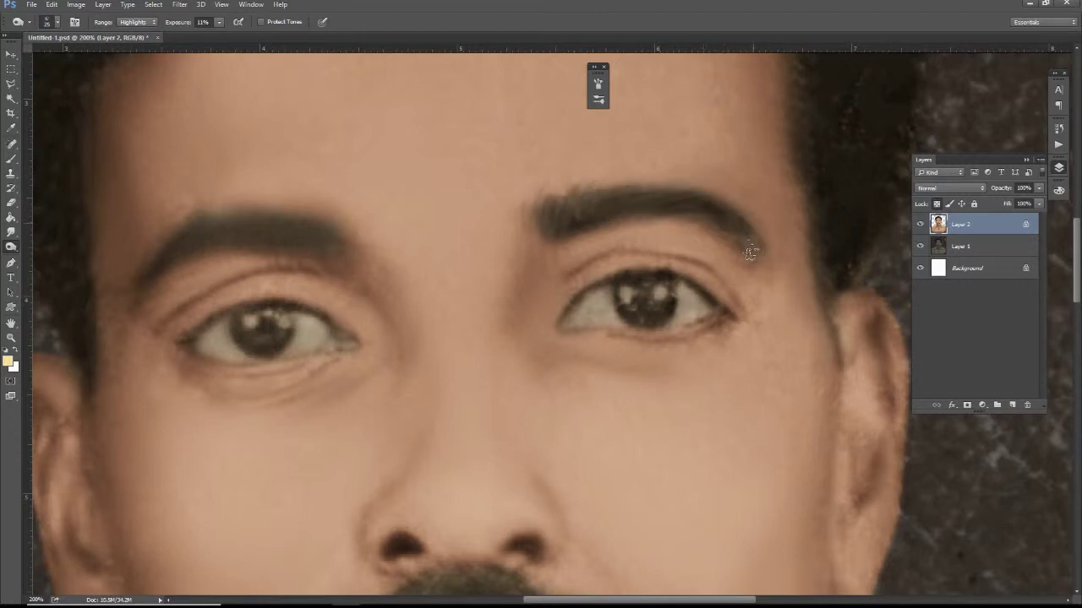
pyautogui.moveTo(631, 213)
pyautogui.mouseDown()
pyautogui.moveTo(617, 224)
pyautogui.moveTo(604, 199)
pyautogui.moveTo(681, 194)
pyautogui.mouseUp()
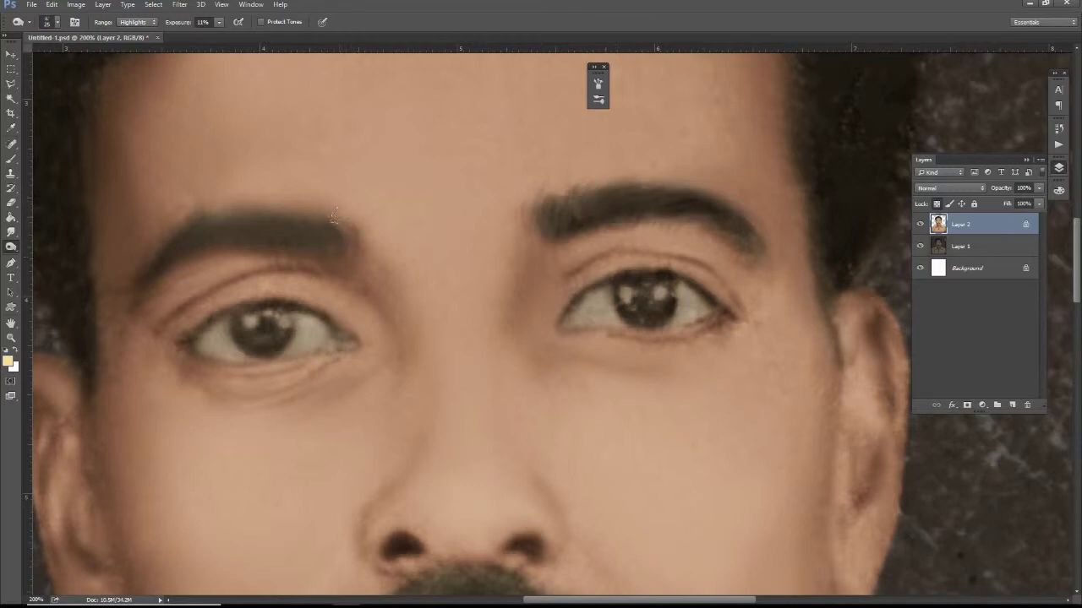
pyautogui.scroll(1, 370, 245)
pyautogui.scroll(1, 369, 245)
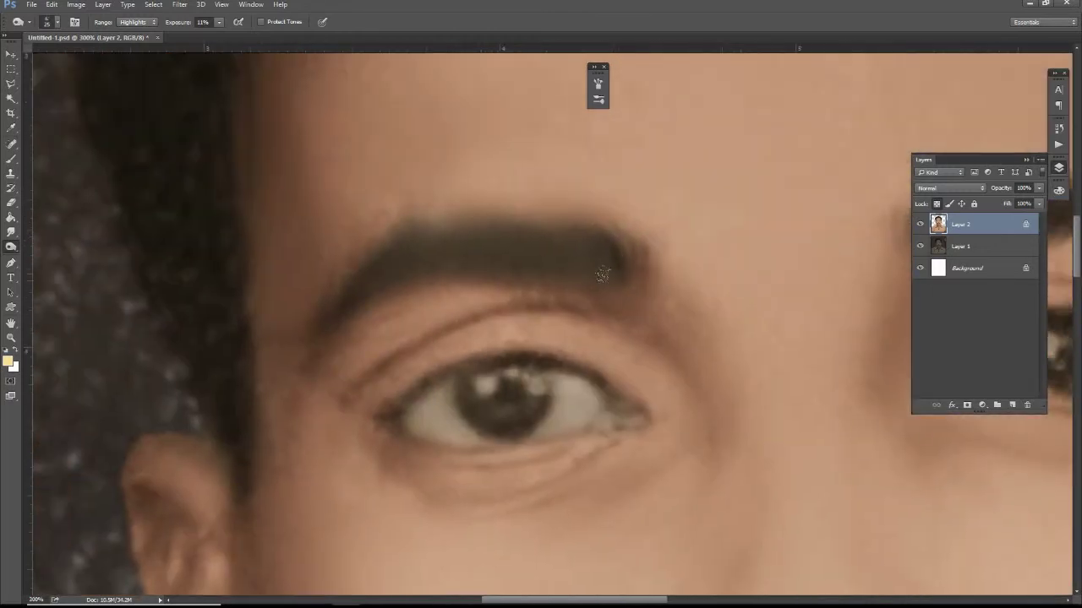
pyautogui.moveTo(602, 275)
pyautogui.mouseDown()
pyautogui.moveTo(591, 224)
pyautogui.moveTo(453, 269)
pyautogui.mouseUp()
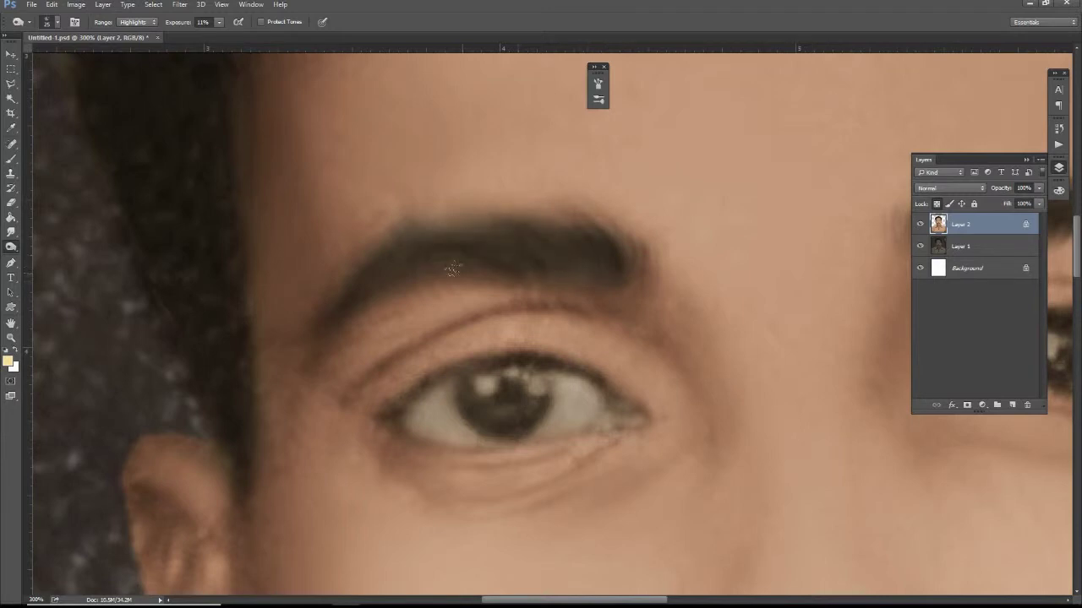
pyautogui.moveTo(445, 226)
pyautogui.mouseDown()
pyautogui.moveTo(347, 269)
pyautogui.moveTo(489, 278)
pyautogui.moveTo(561, 263)
pyautogui.mouseUp()
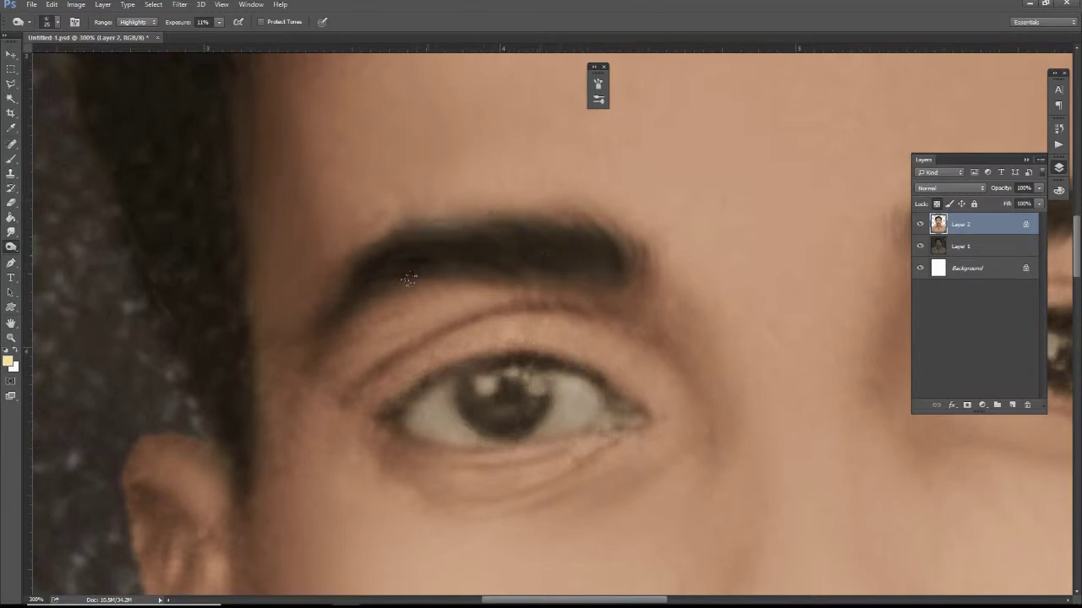
pyautogui.moveTo(411, 278); pyautogui.dragTo(374, 242)
pyautogui.hscroll(5, 495, 276)
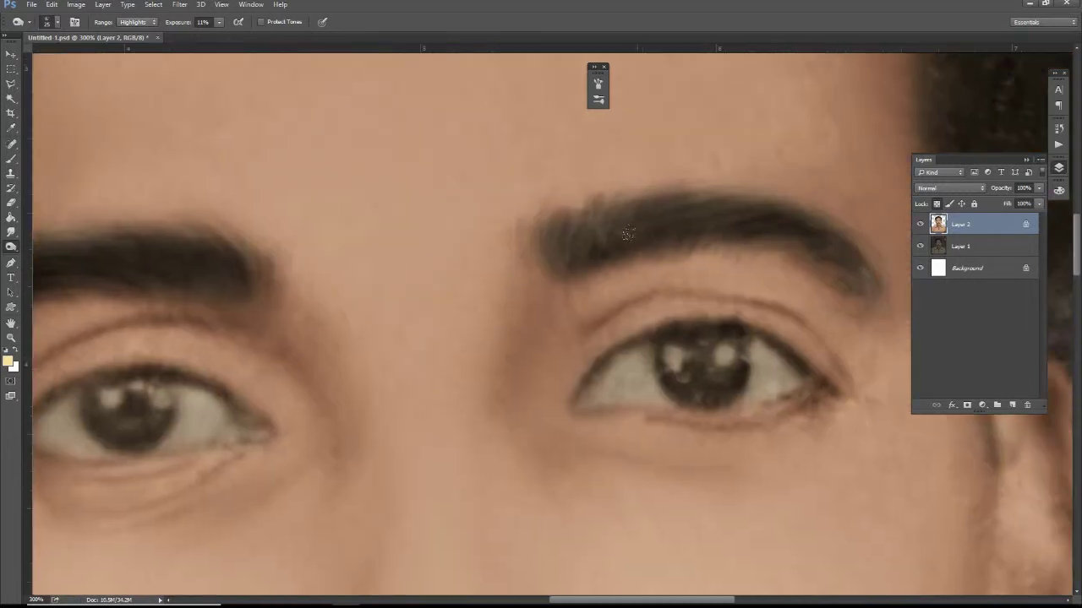
pyautogui.moveTo(616, 247)
pyautogui.mouseDown()
pyautogui.moveTo(733, 225)
pyautogui.moveTo(765, 241)
pyautogui.moveTo(807, 234)
pyautogui.mouseUp()
pyautogui.hscroll(-3, 595, 251)
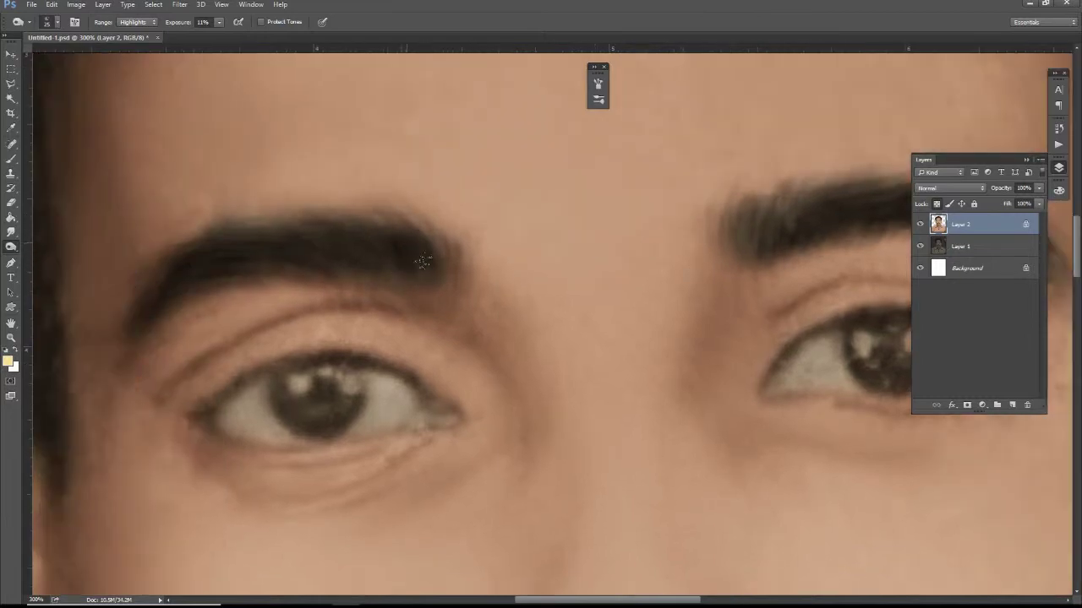
pyautogui.hscroll(3, 532, 235)
pyautogui.scroll(-5, 546, 258)
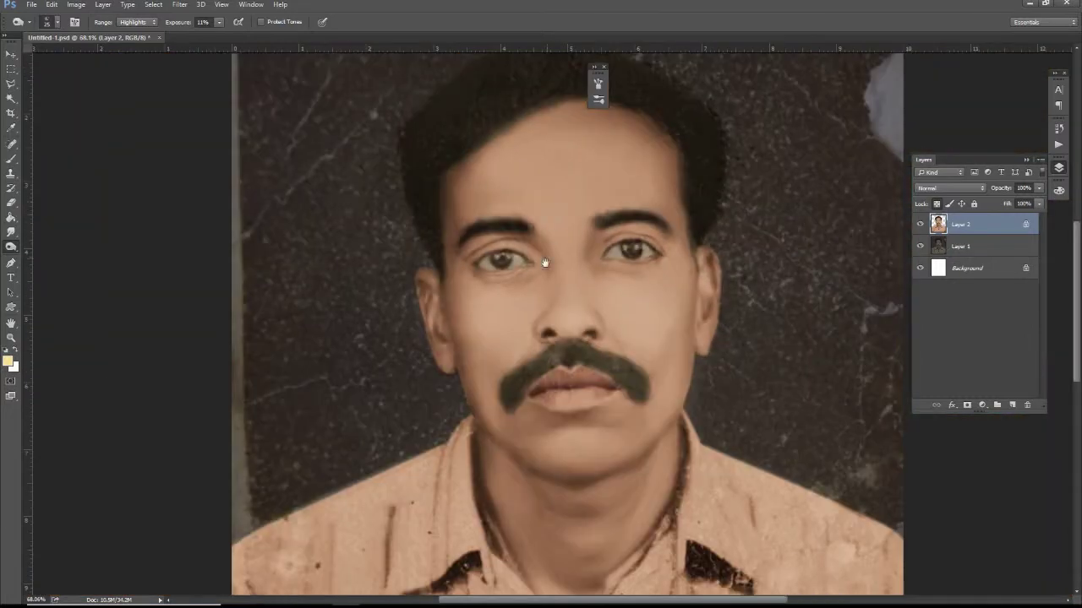
pyautogui.scroll(4, 546, 258)
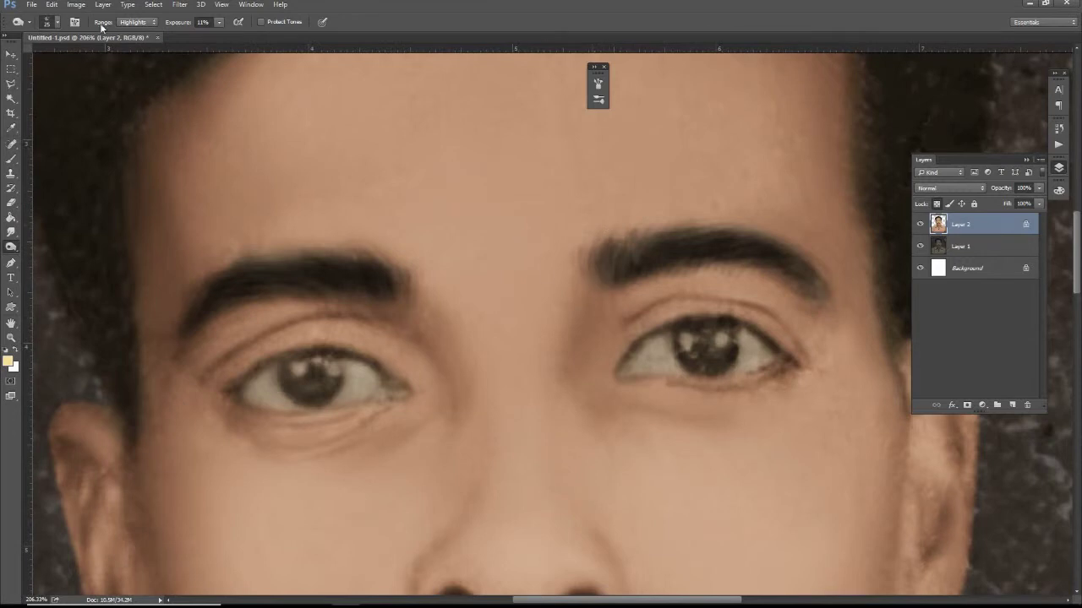
# Shrink the brush to 29 px, darken the outer lash line at 30%, brighten the right iris.
pyautogui.click(75, 22)
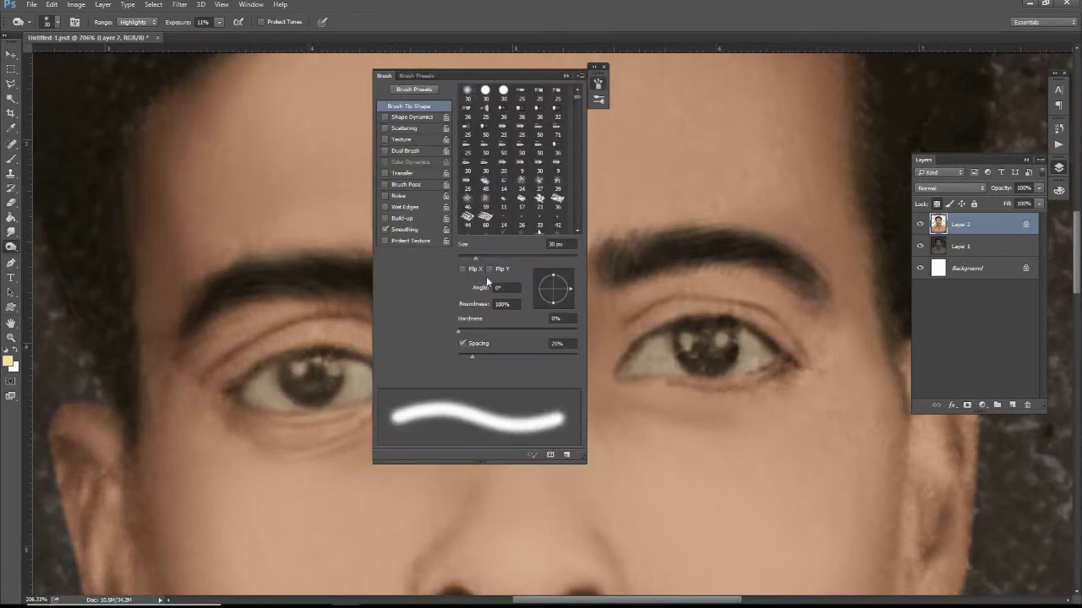
pyautogui.moveTo(475, 257); pyautogui.dragTo(470, 258)
pyautogui.click(597, 84)
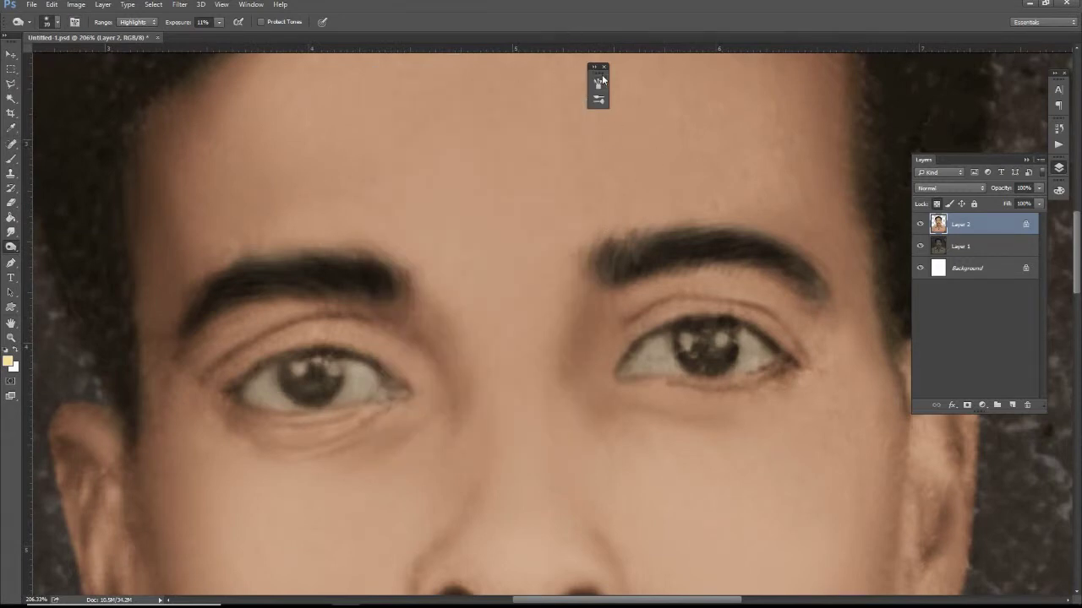
pyautogui.moveTo(600, 77); pyautogui.dragTo(991, 74)
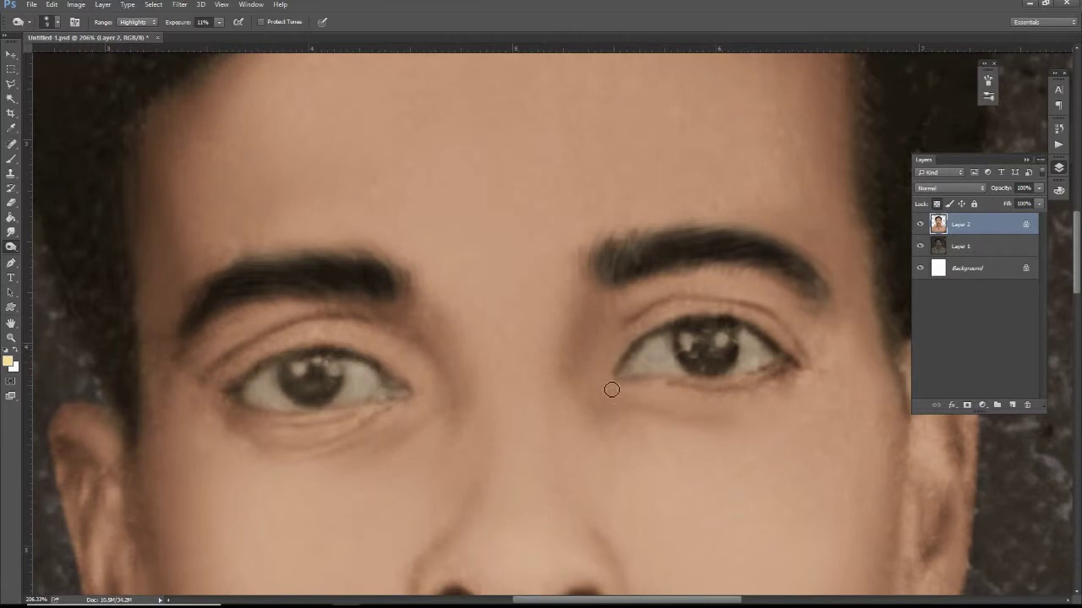
pyautogui.moveTo(767, 344); pyautogui.dragTo(796, 369)
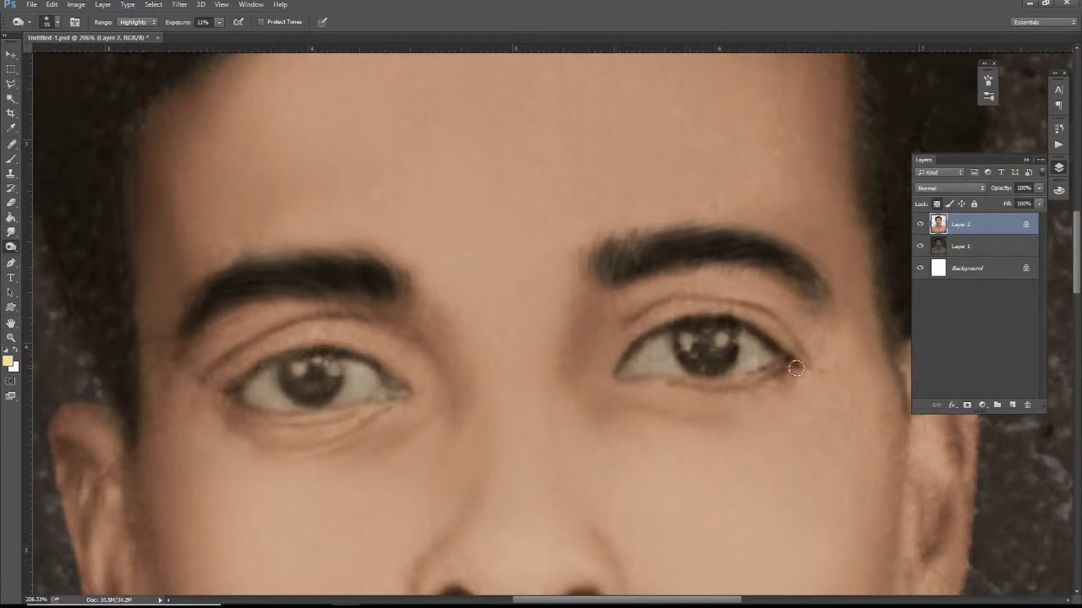
pyautogui.press('3')
pyautogui.moveTo(689, 324)
pyautogui.mouseDown()
pyautogui.moveTo(668, 331)
pyautogui.moveTo(703, 350)
pyautogui.moveTo(687, 376)
pyautogui.moveTo(731, 370)
pyautogui.moveTo(796, 252)
pyautogui.mouseUp()
# Dodge midtones at 44% exposure to brighten the right eye's white on both sides.
pyautogui.hotkey('shift', 'o')
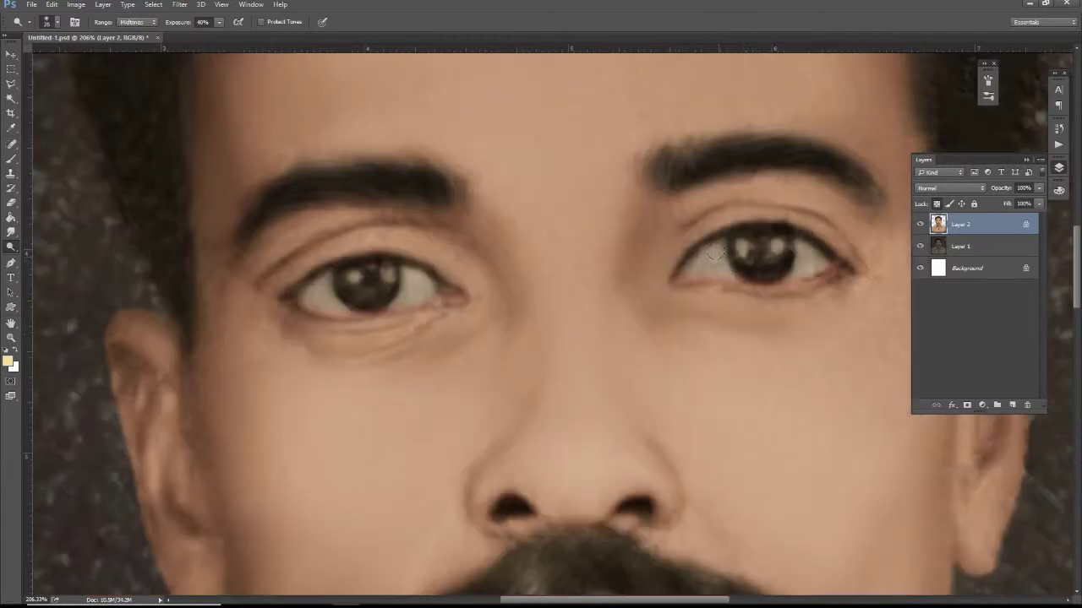
pyautogui.moveTo(715, 251); pyautogui.dragTo(717, 265)
pyautogui.rightClick(13, 251)
pyautogui.click(50, 247)
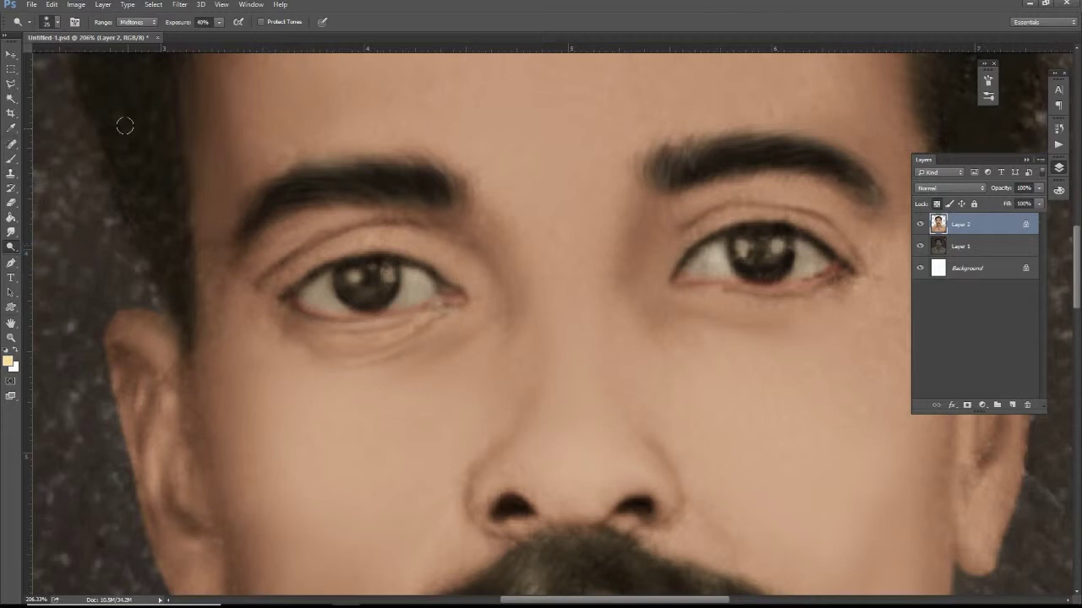
pyautogui.click(136, 22)
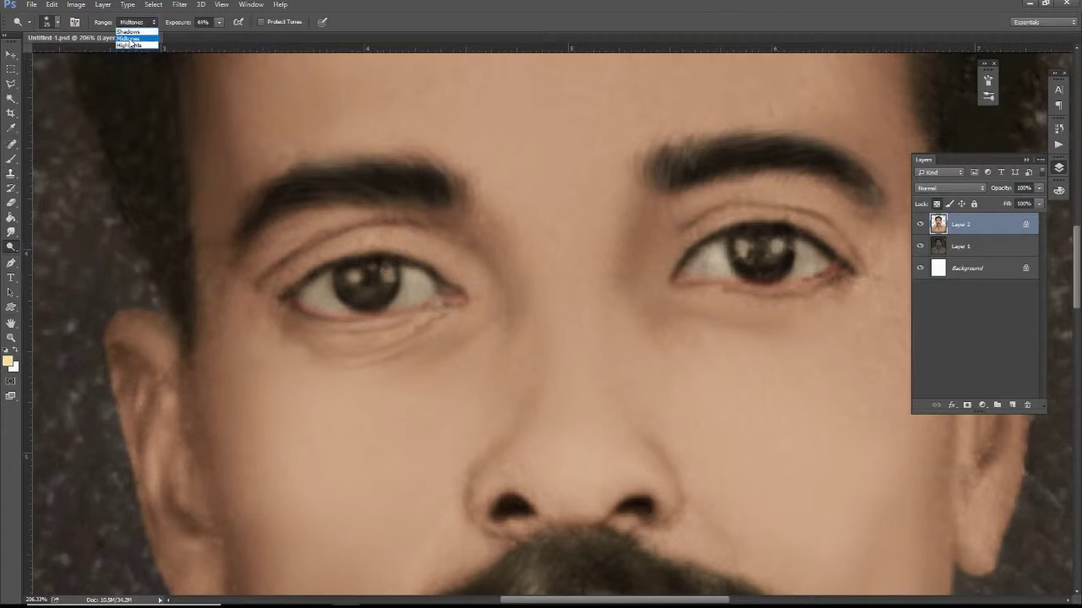
pyautogui.moveTo(703, 262); pyautogui.dragTo(710, 269)
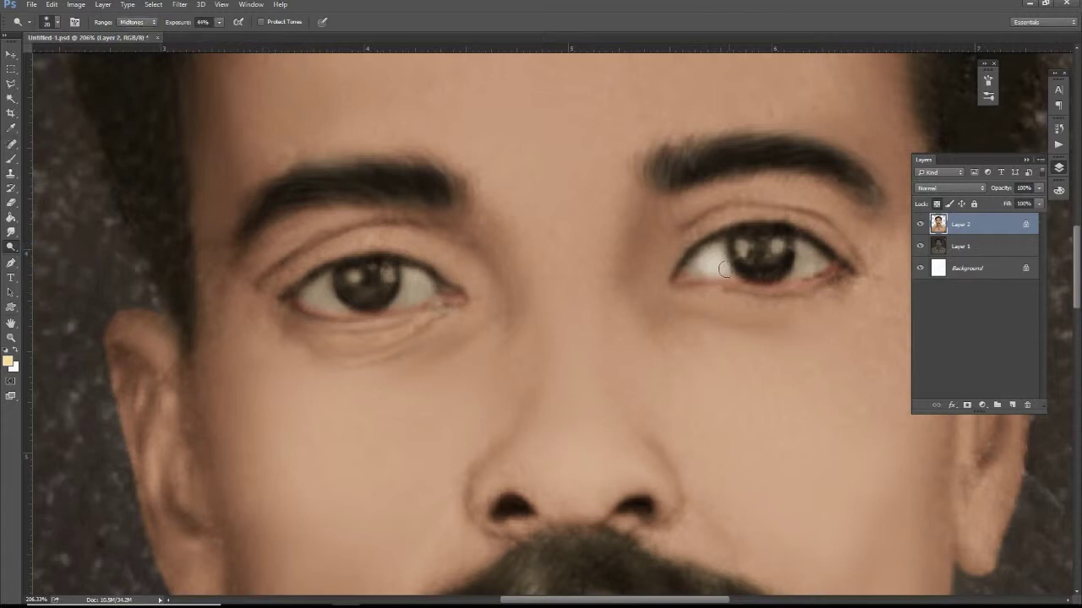
pyautogui.moveTo(801, 252)
pyautogui.mouseDown()
pyautogui.moveTo(804, 276)
pyautogui.moveTo(794, 272)
pyautogui.mouseUp()
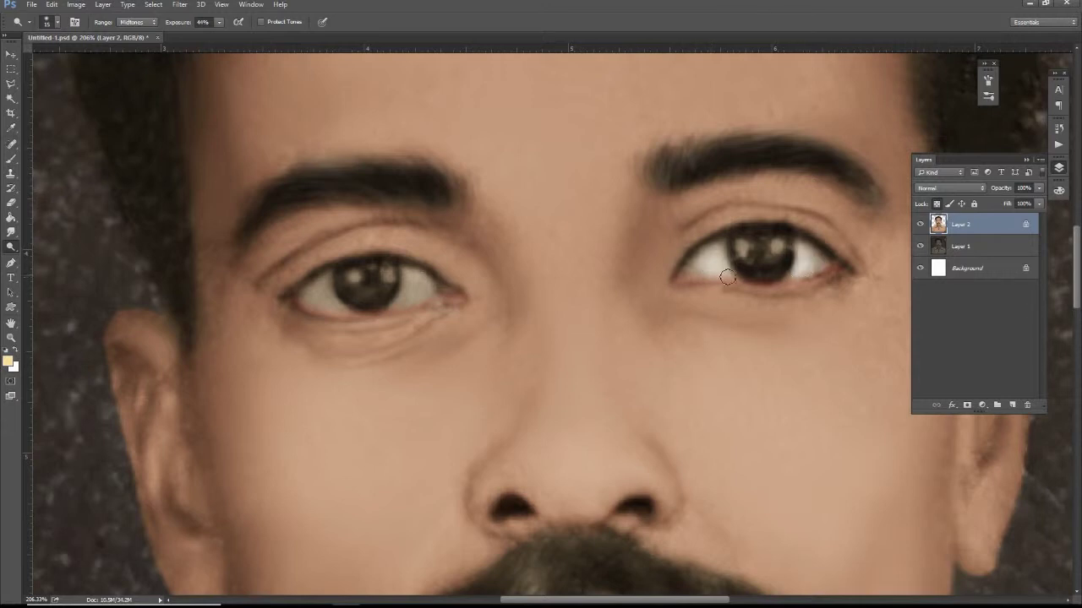
# Brighten the left eye's white, both catchlights and the irises.
pyautogui.moveTo(463, 289)
pyautogui.mouseDown()
pyautogui.moveTo(399, 291)
pyautogui.moveTo(415, 285)
pyautogui.moveTo(348, 308)
pyautogui.moveTo(327, 289)
pyautogui.moveTo(321, 297)
pyautogui.moveTo(338, 306)
pyautogui.mouseUp()
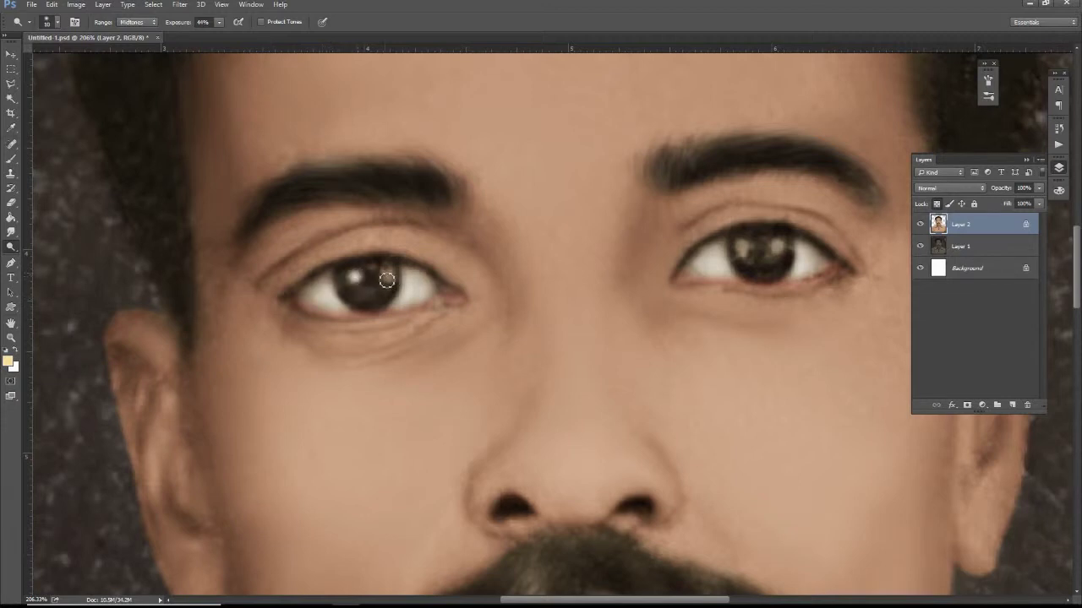
pyautogui.click(742, 247)
pyautogui.click(788, 246)
pyautogui.moveTo(778, 247)
pyautogui.mouseDown()
pyautogui.moveTo(760, 270)
pyautogui.moveTo(778, 266)
pyautogui.mouseUp()
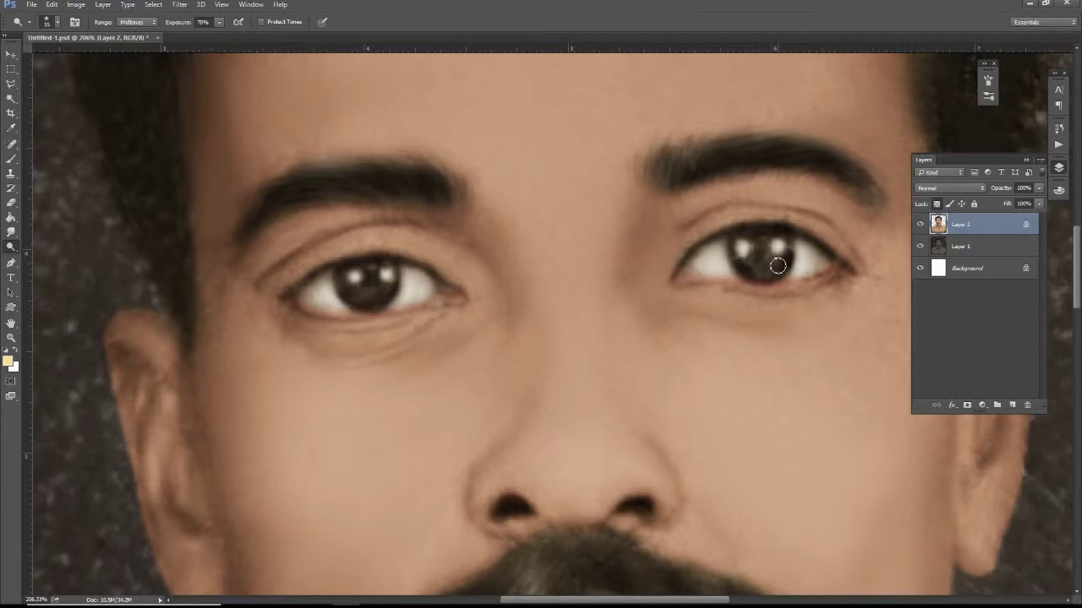
pyautogui.click(360, 293)
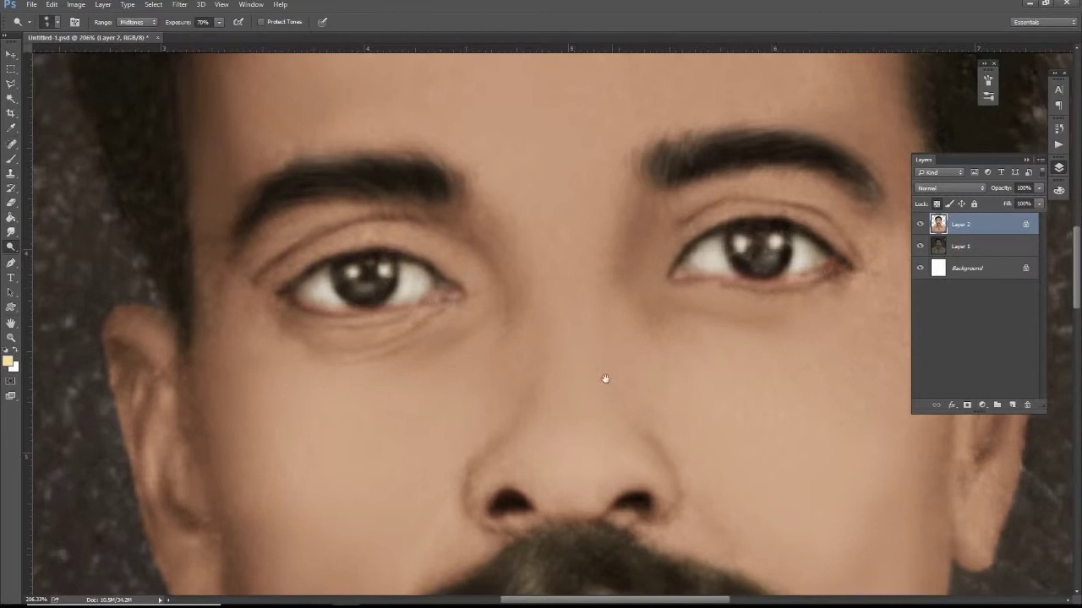
pyautogui.scroll(-3, 600, 367)
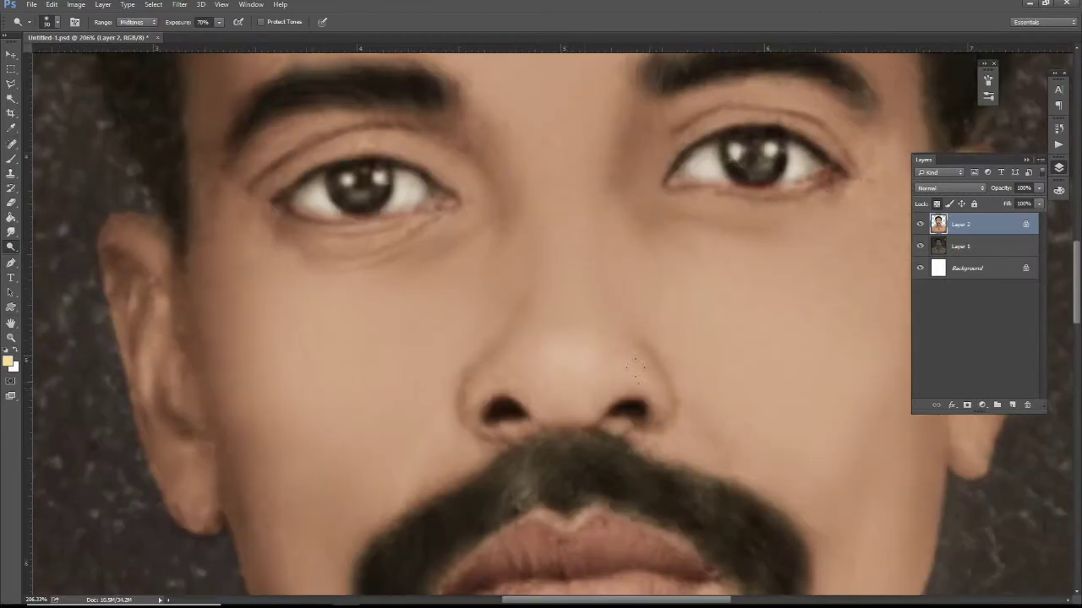
# Dodge four small patches on the upper and lower lips.
pyautogui.scroll(-1, 478, 363)
pyautogui.scroll(-1, 659, 305)
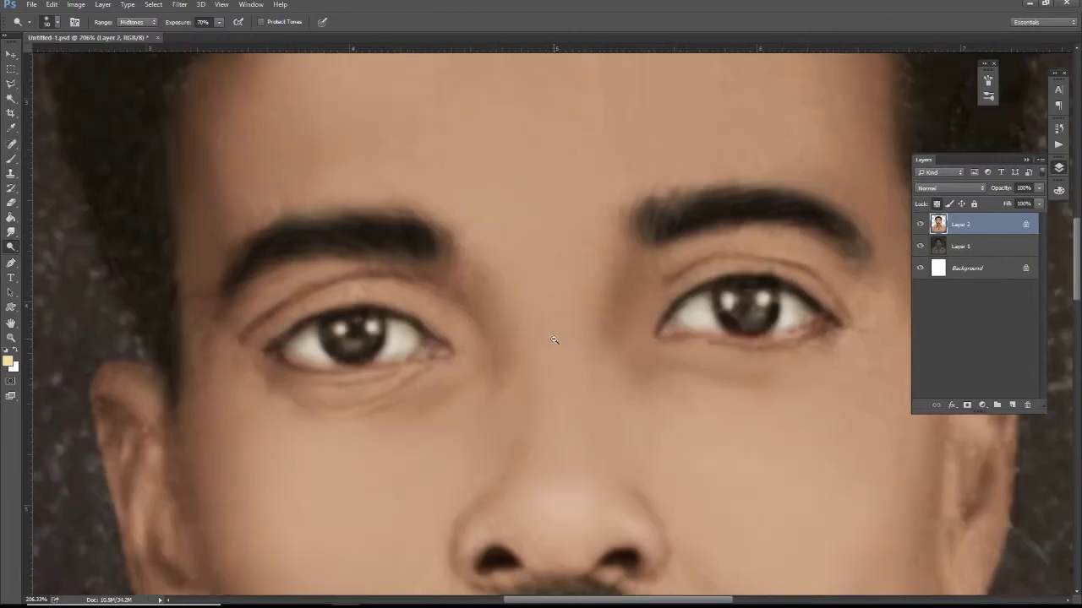
pyautogui.scroll(-1, 550, 340)
pyautogui.scroll(3, 668, 296)
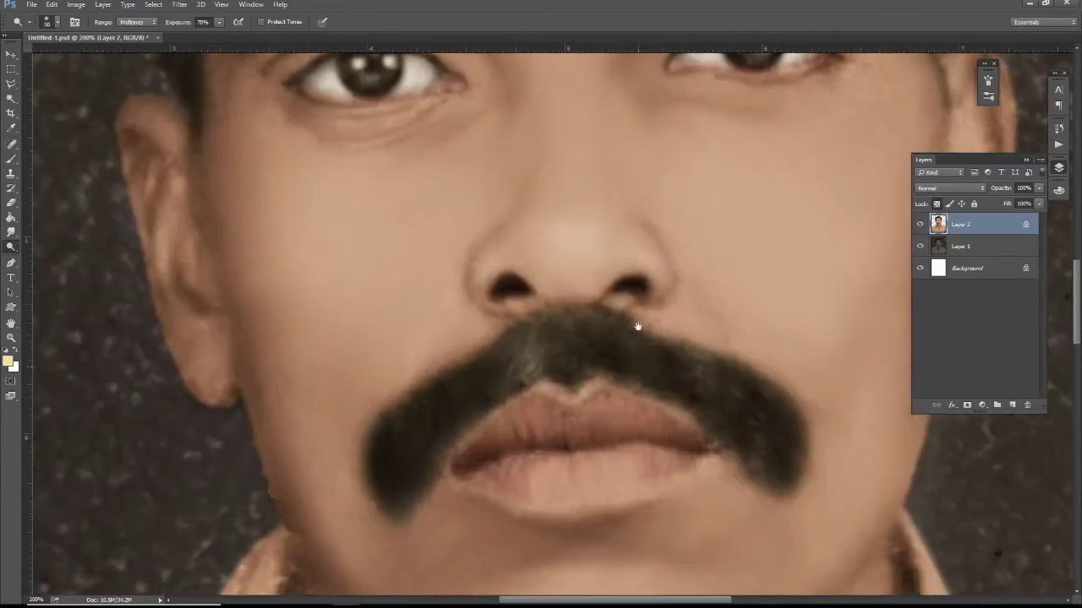
pyautogui.scroll(-1, 634, 321)
pyautogui.click(618, 364)
pyautogui.click(543, 371)
pyautogui.click(537, 418)
pyautogui.click(623, 414)
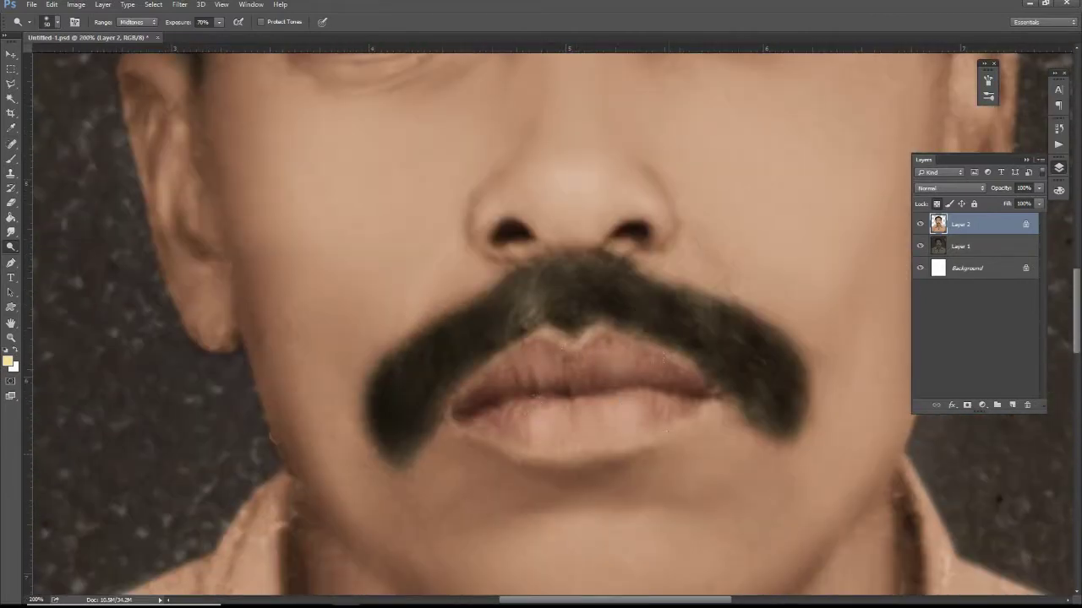
# Switch to the Burn tool set to Shadows at 10% exposure.
pyautogui.rightClick(11, 246)
pyautogui.click(50, 258)
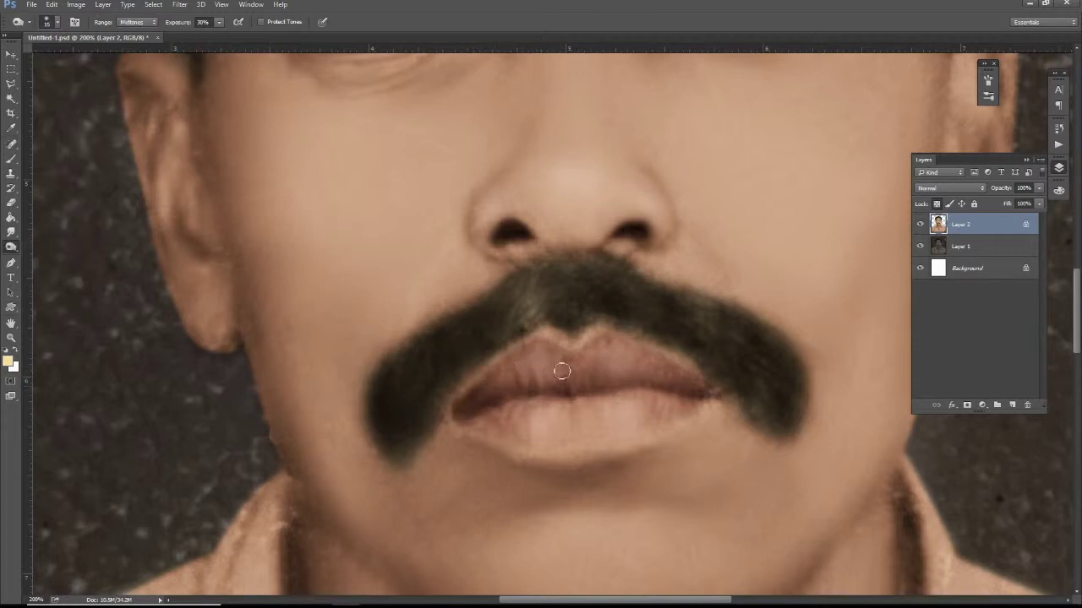
pyautogui.hotkey('alt', 'shift', 's')
pyautogui.press('1')
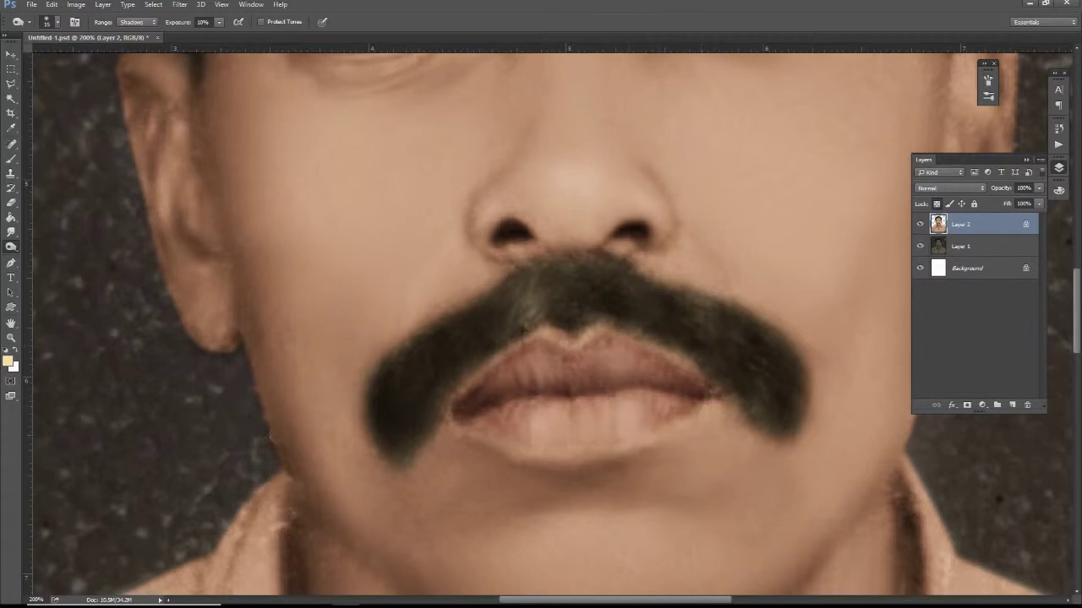
# Zoom out and toggle Layer 2 off and on to compare with the original.
pyautogui.press('v')
pyautogui.hotkey('ctrl', '-')
pyautogui.hotkey('ctrl', '-')
pyautogui.hotkey('ctrl', '-')
pyautogui.moveTo(746, 329); pyautogui.dragTo(714, 298)
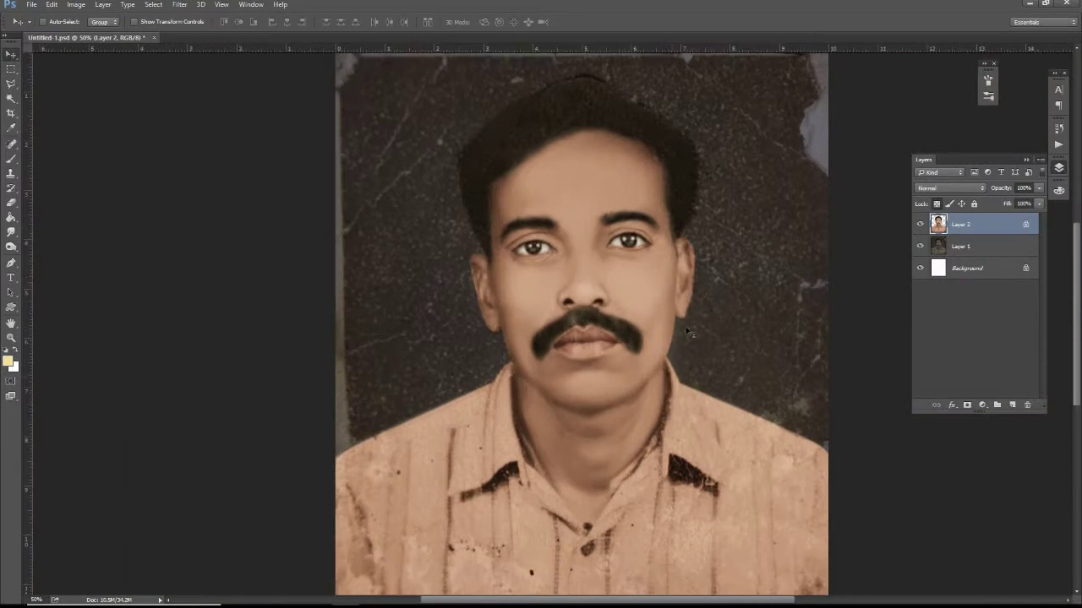
pyautogui.hotkey('ctrl', '+')
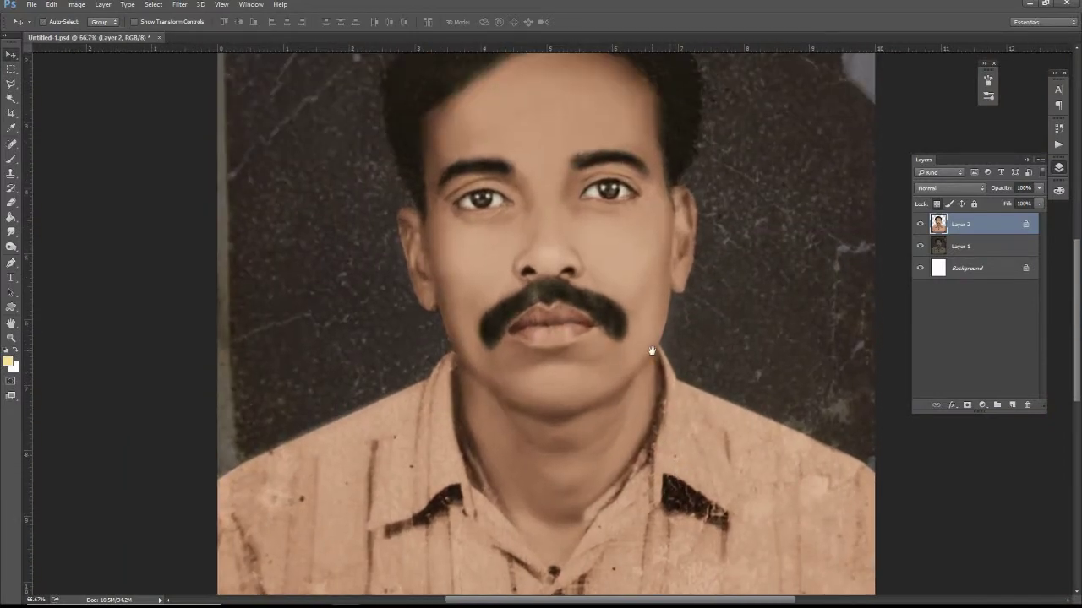
pyautogui.moveTo(651, 350); pyautogui.dragTo(646, 388)
pyautogui.click(919, 224)
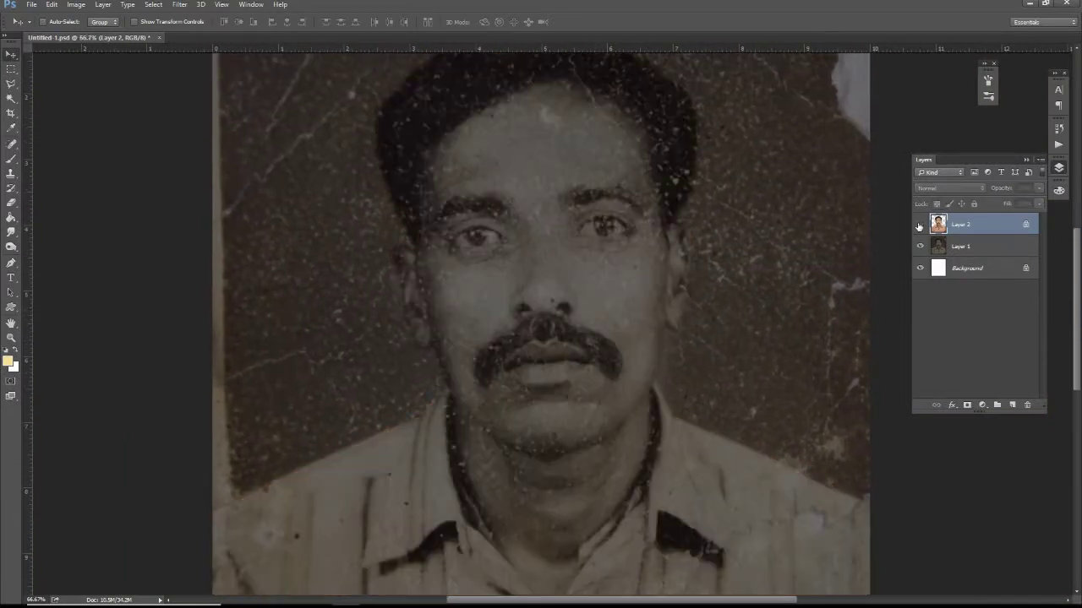
pyautogui.click(920, 224)
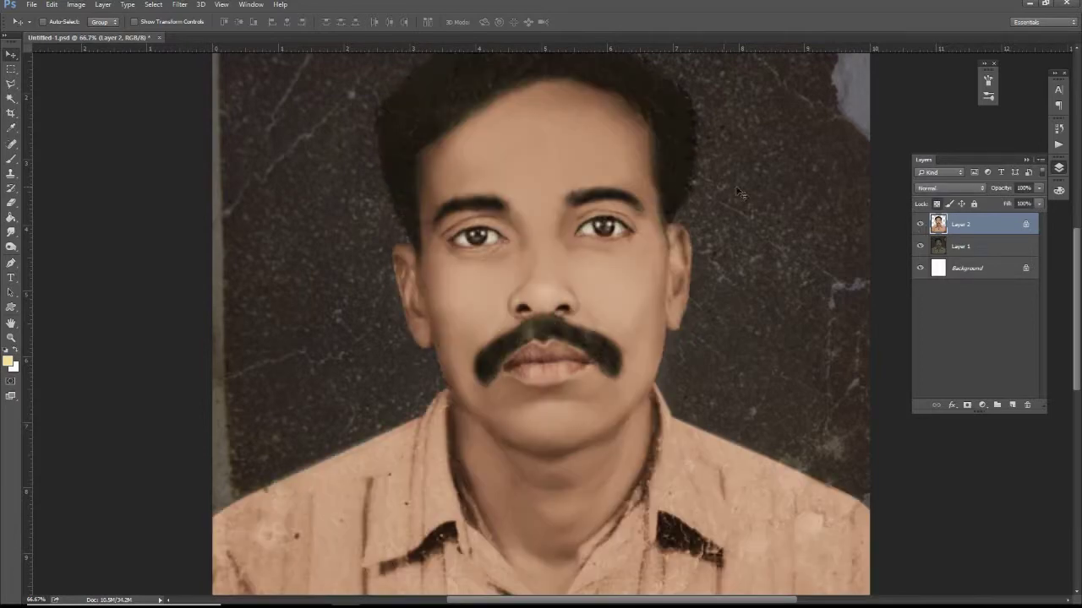
pyautogui.moveTo(737, 193); pyautogui.dragTo(723, 252)
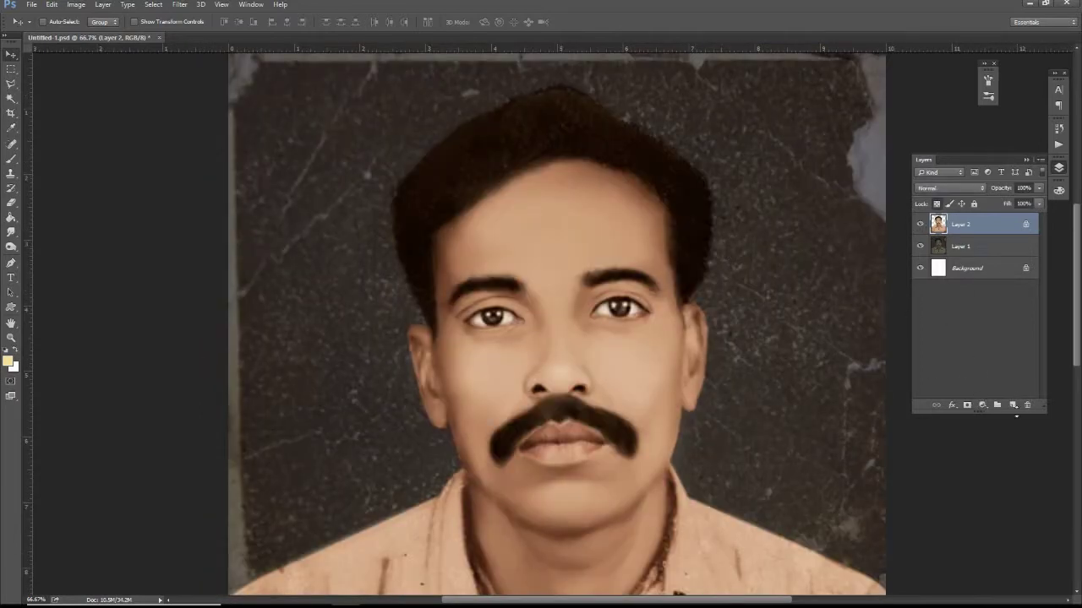
# Add a new Layer 3 and set the foreground colour to bright blue.
pyautogui.click(1012, 406)
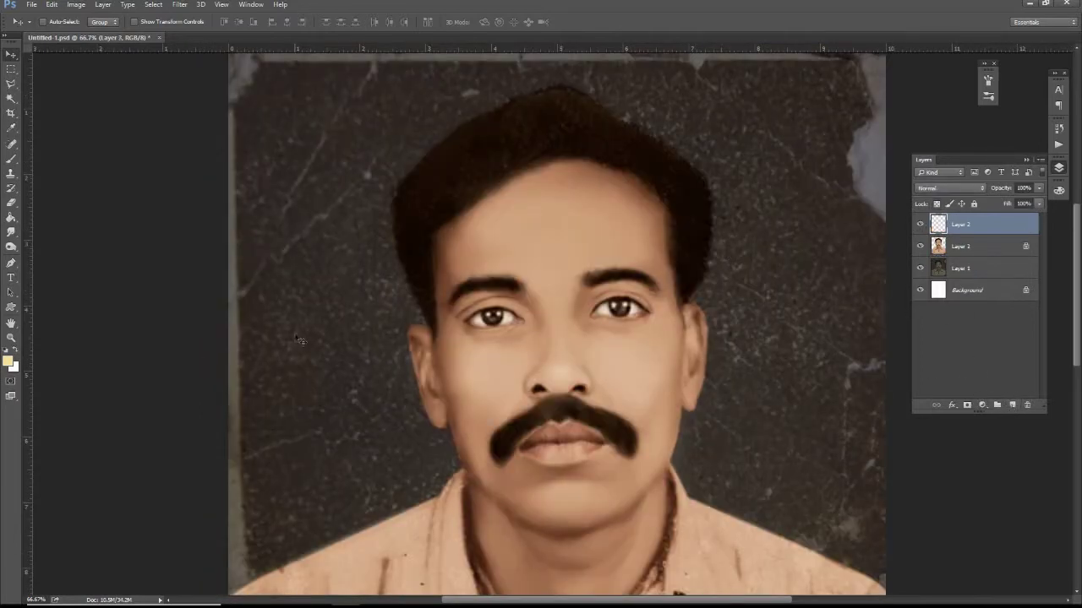
pyautogui.click(8, 362)
pyautogui.click(673, 145)
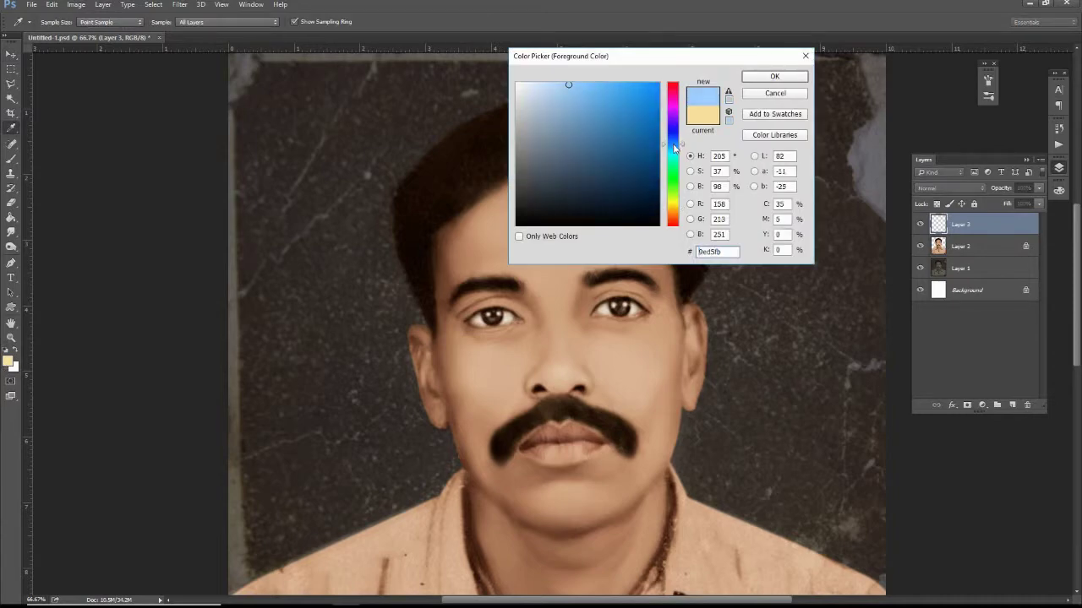
pyautogui.click(635, 99)
pyautogui.click(773, 77)
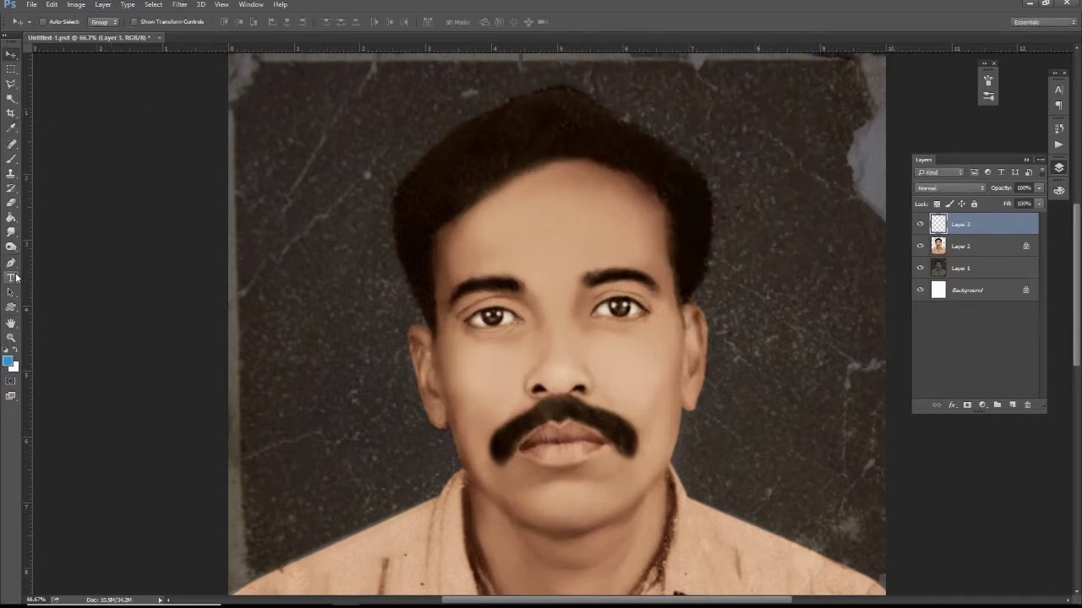
# Fill Layer 3 with blue using the Paint Bucket and move it beneath Layer 2.
pyautogui.click(10, 218)
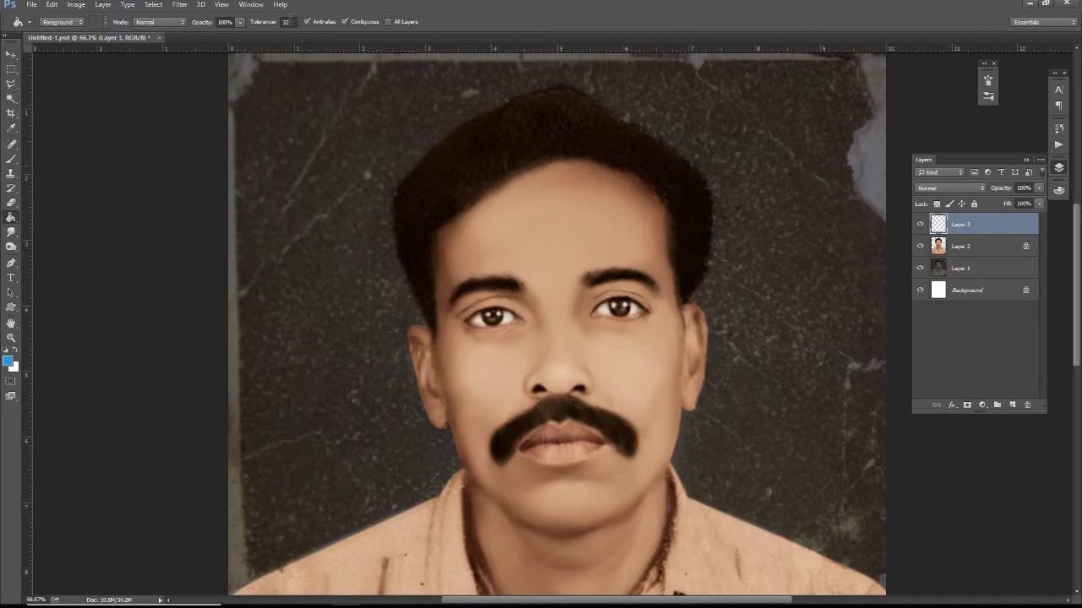
pyautogui.click(367, 122)
pyautogui.press('v')
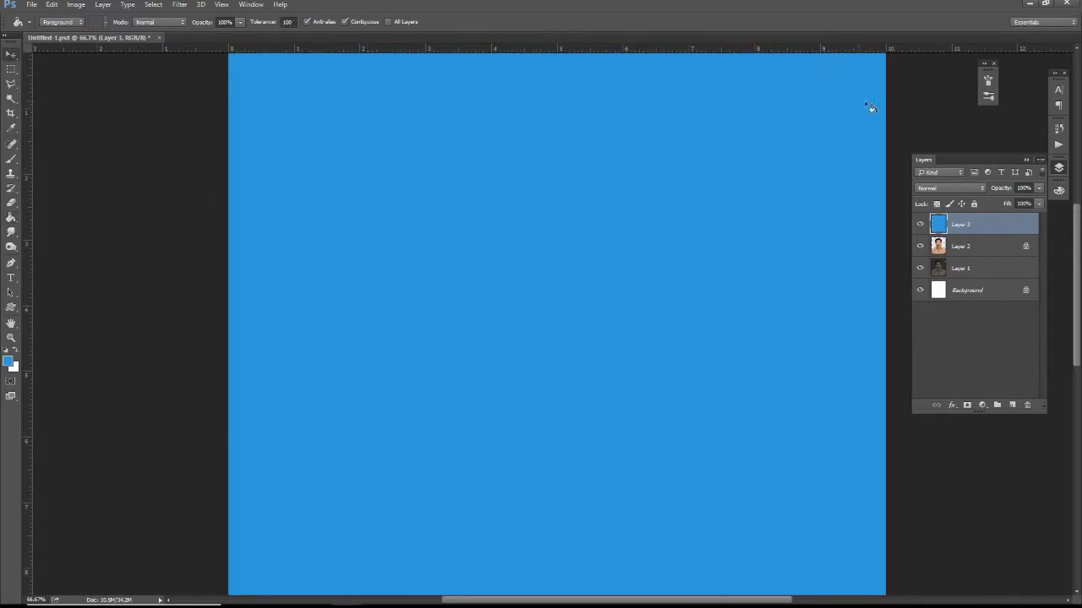
pyautogui.moveTo(980, 243); pyautogui.dragTo(979, 255)
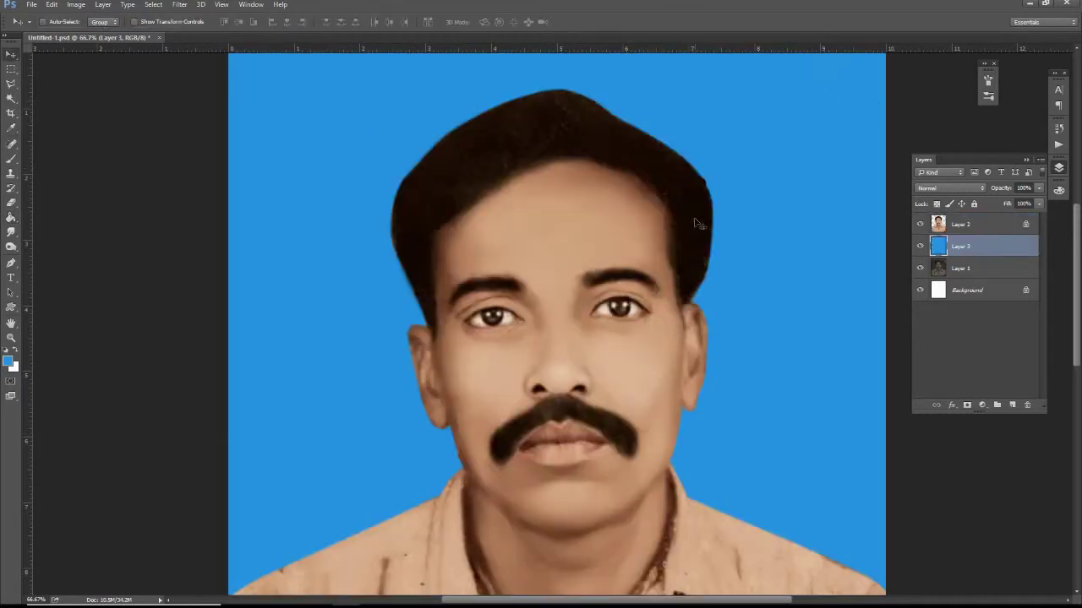
pyautogui.rightClick(756, 207)
pyautogui.click(776, 212)
# Duplicate Layer 3 as Layer 3 copy and render Clouds onto it.
pyautogui.rightClick(981, 246)
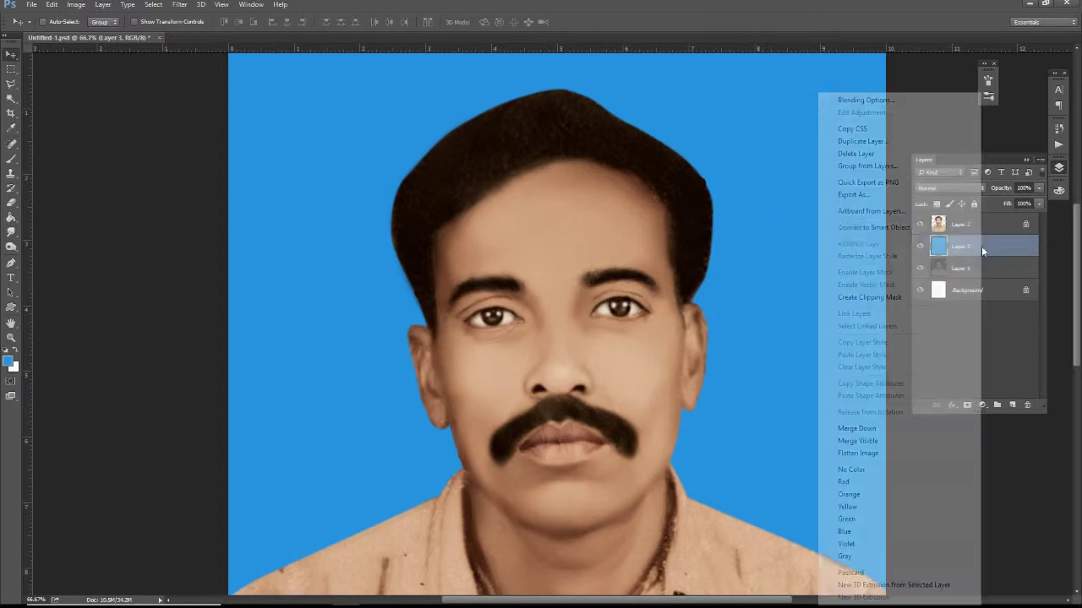
pyautogui.click(864, 142)
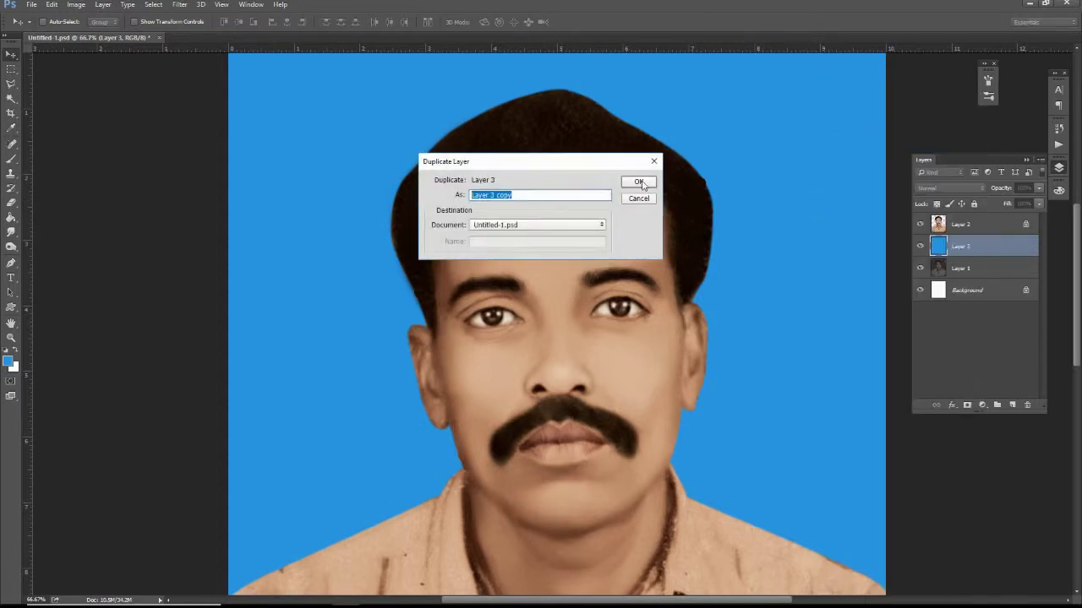
pyautogui.click(641, 183)
pyautogui.click(179, 4)
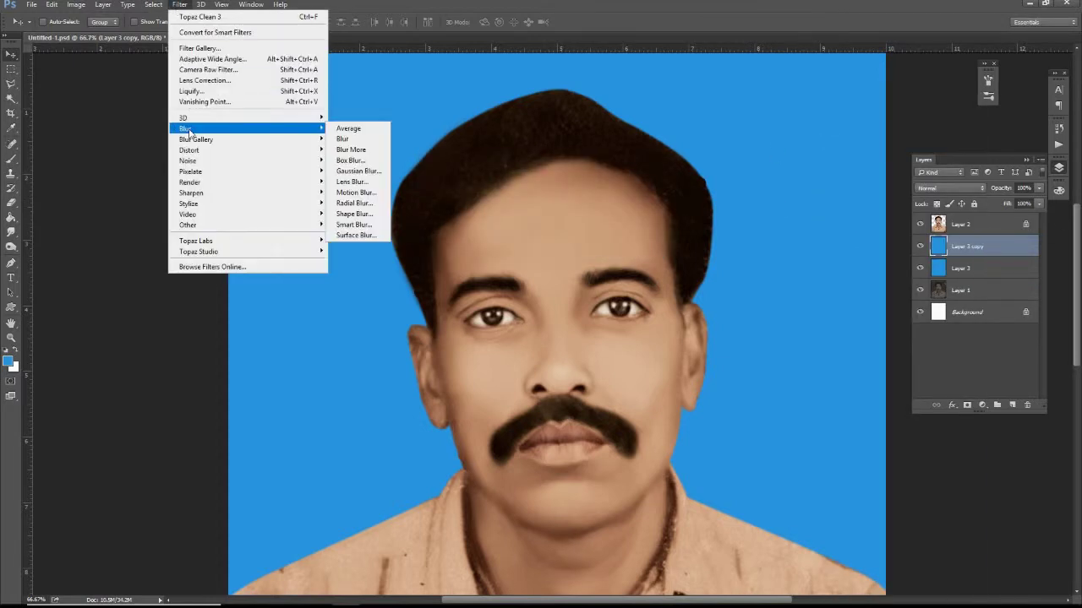
pyautogui.moveTo(191, 182)
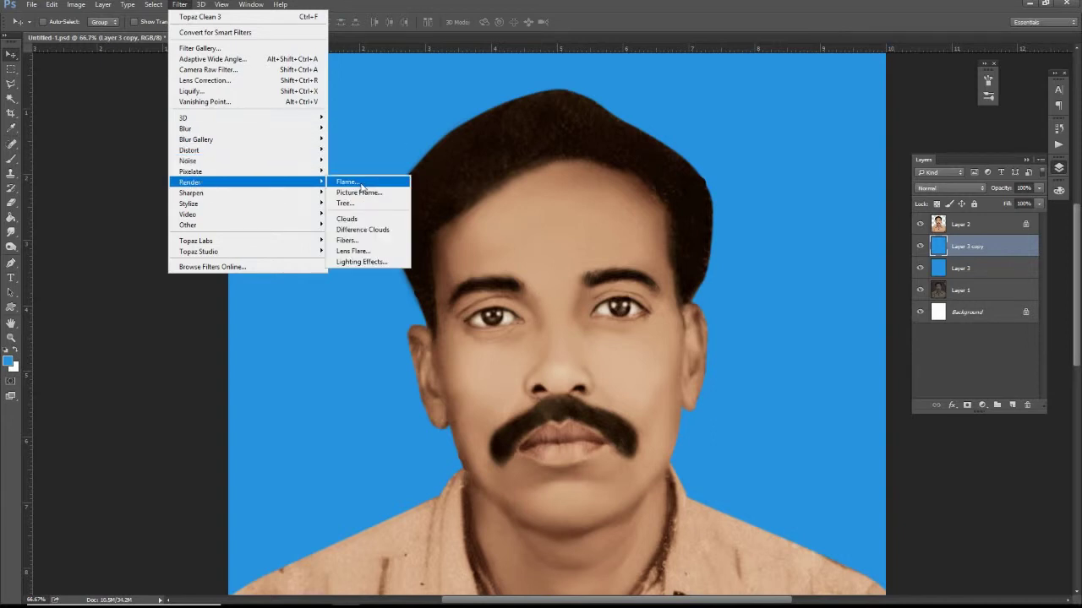
pyautogui.click(361, 221)
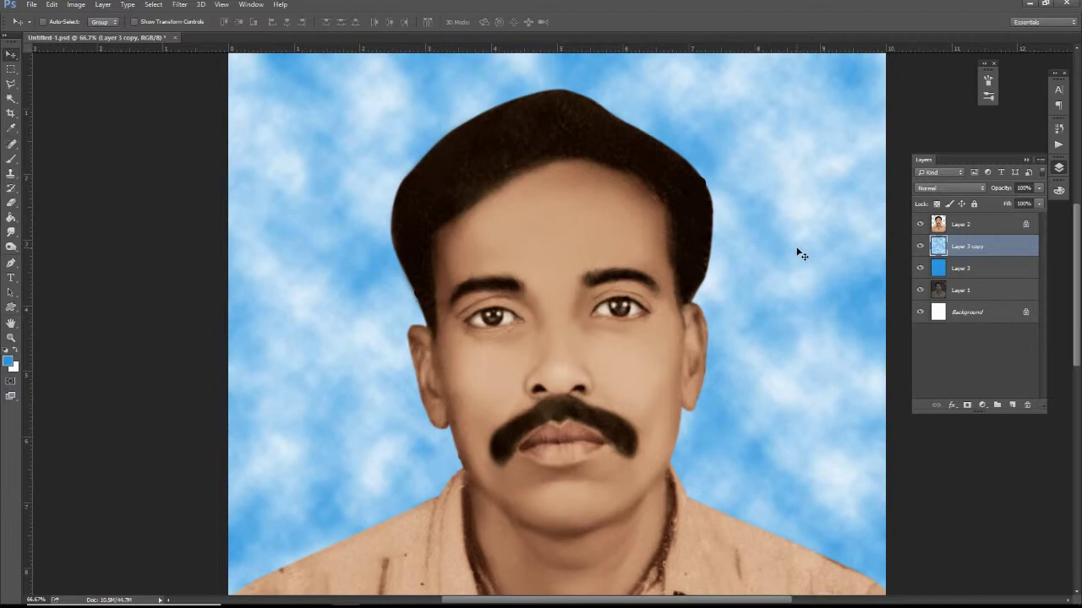
# Darken the clouds with Levels, then shift hue -10 and reduce saturation.
pyautogui.click(75, 5)
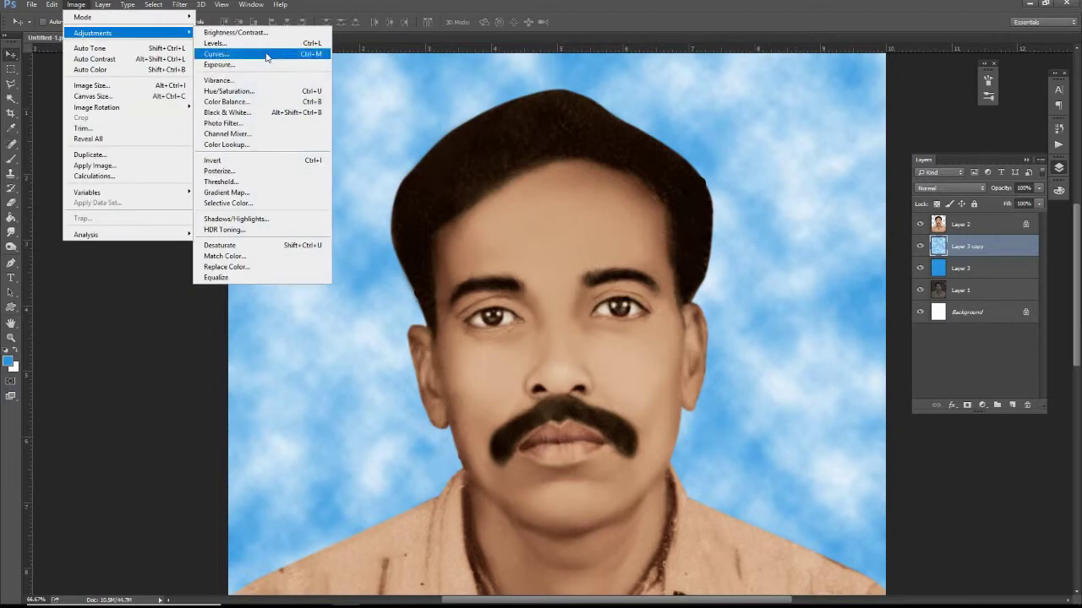
pyautogui.click(253, 54)
pyautogui.moveTo(844, 176); pyautogui.dragTo(879, 178)
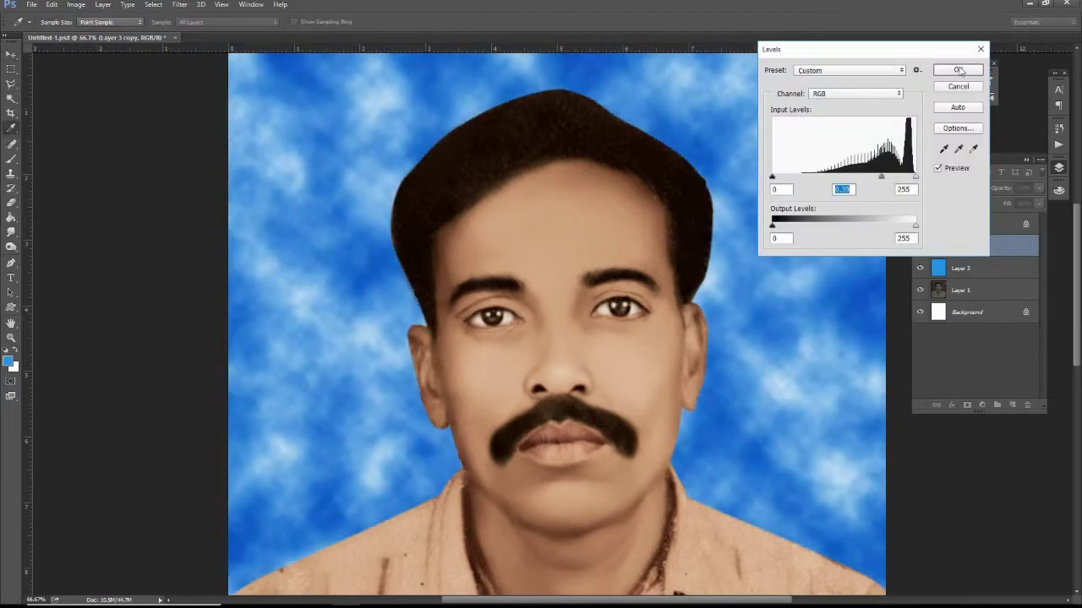
pyautogui.click(957, 70)
pyautogui.click(75, 5)
pyautogui.moveTo(93, 32)
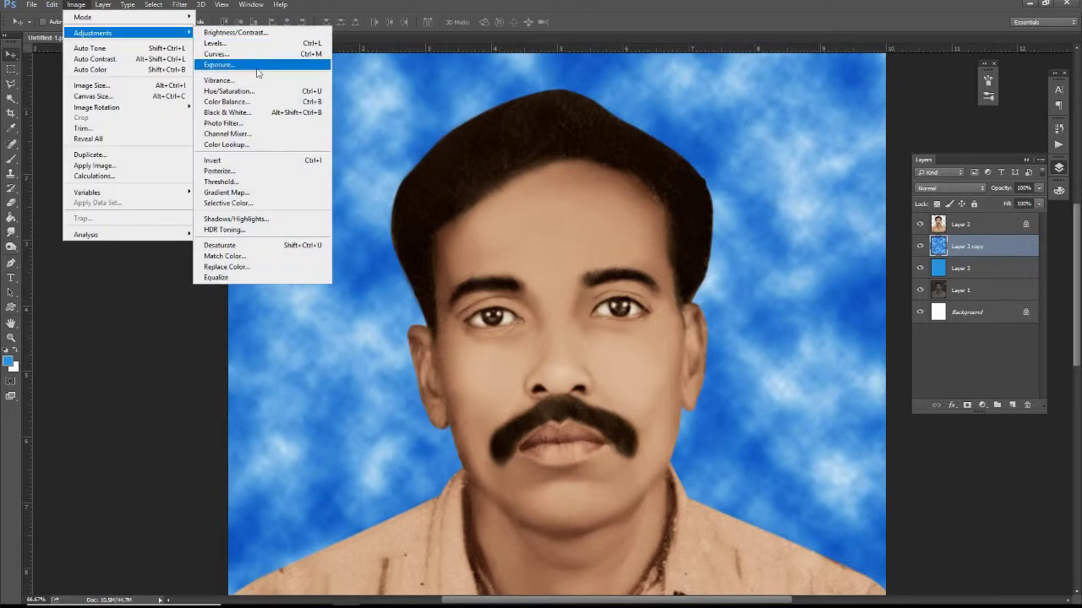
pyautogui.click(251, 93)
pyautogui.moveTo(806, 136)
pyautogui.mouseDown()
pyautogui.moveTo(791, 164)
pyautogui.moveTo(803, 197)
pyautogui.mouseUp()
pyautogui.click(930, 78)
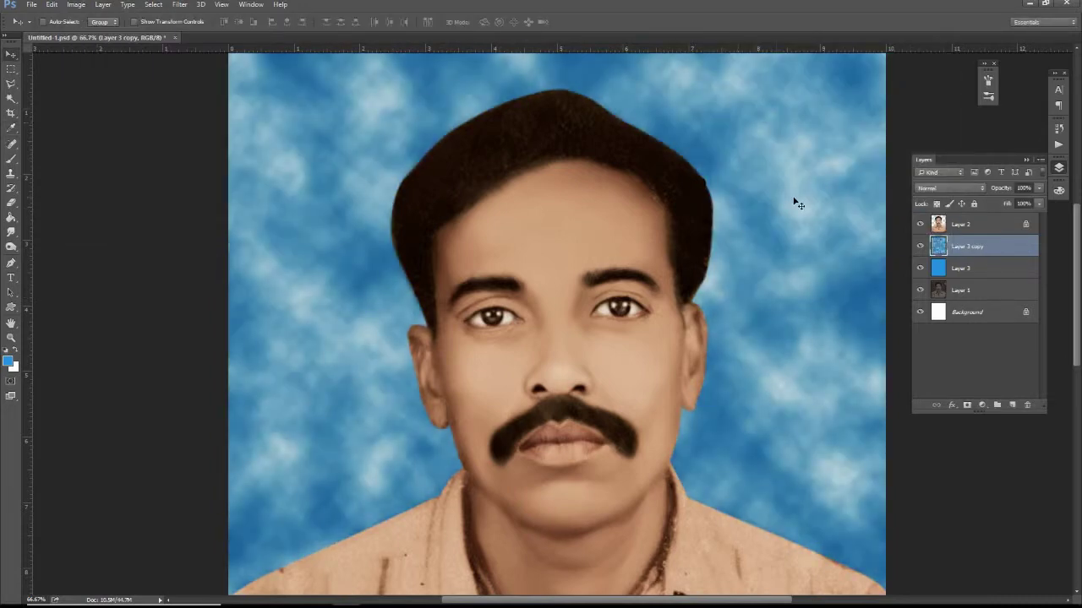
# Duplicate the clouds as Layer 3 copy 2, apply Difference Clouds and a Gaussian Blur.
pyautogui.rightClick(972, 247)
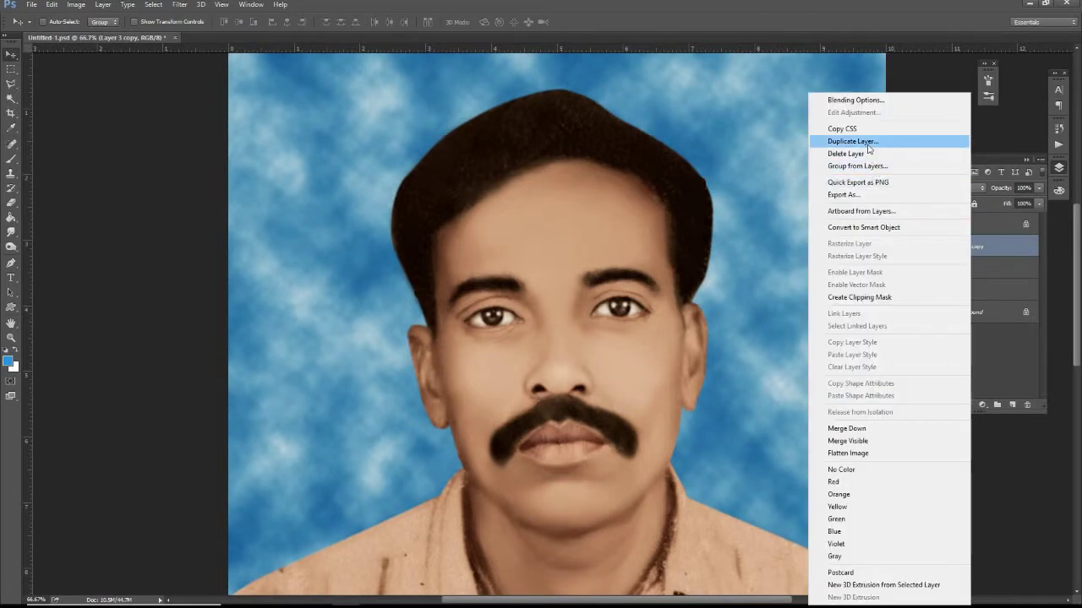
pyautogui.click(868, 148)
pyautogui.click(642, 181)
pyautogui.click(180, 4)
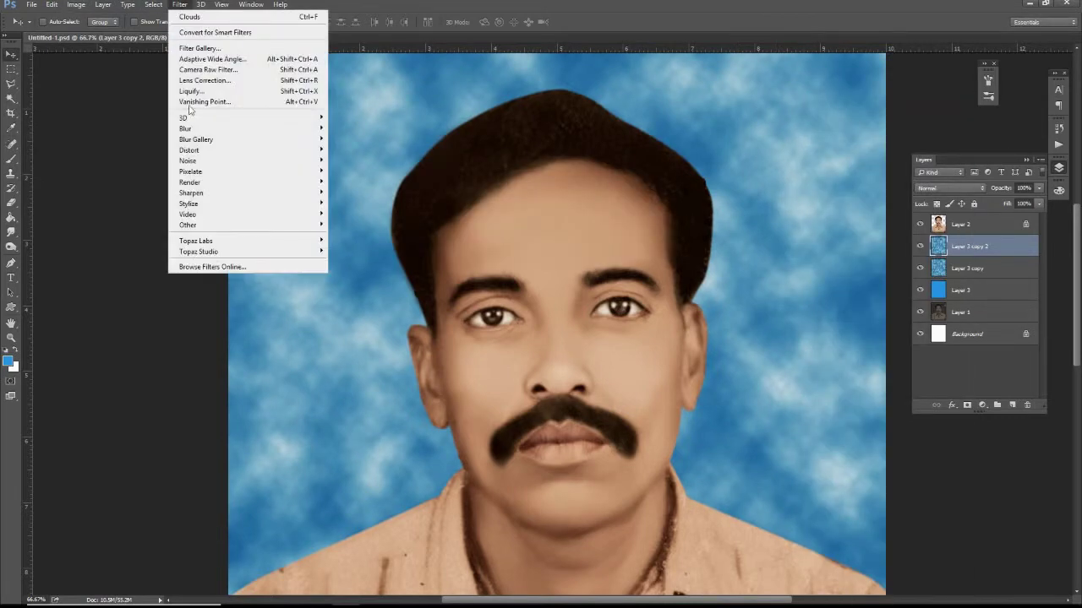
pyautogui.click(387, 230)
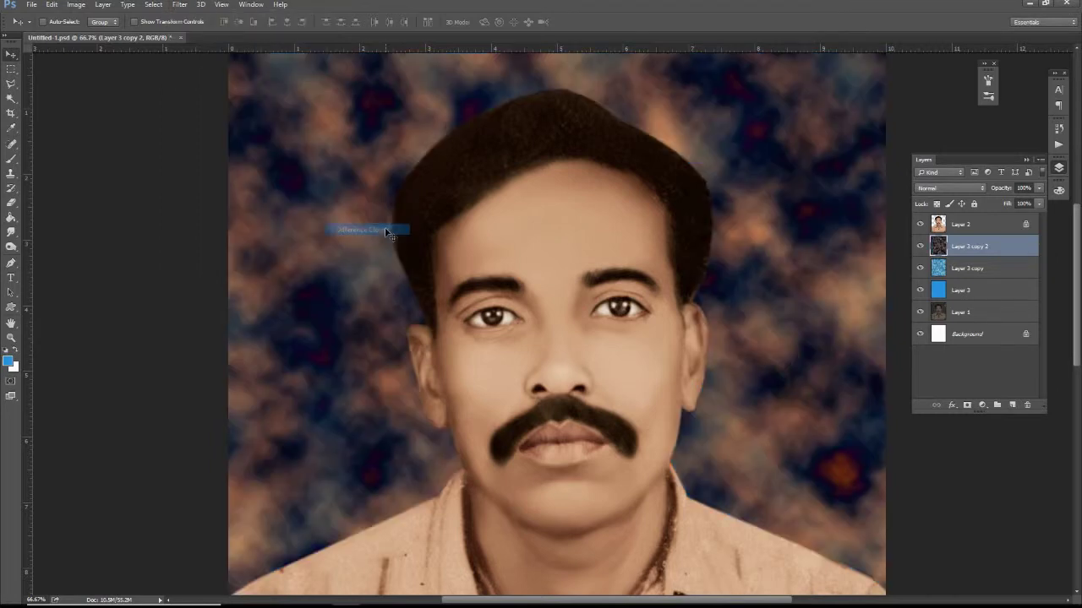
pyautogui.click(179, 5)
pyautogui.moveTo(185, 128)
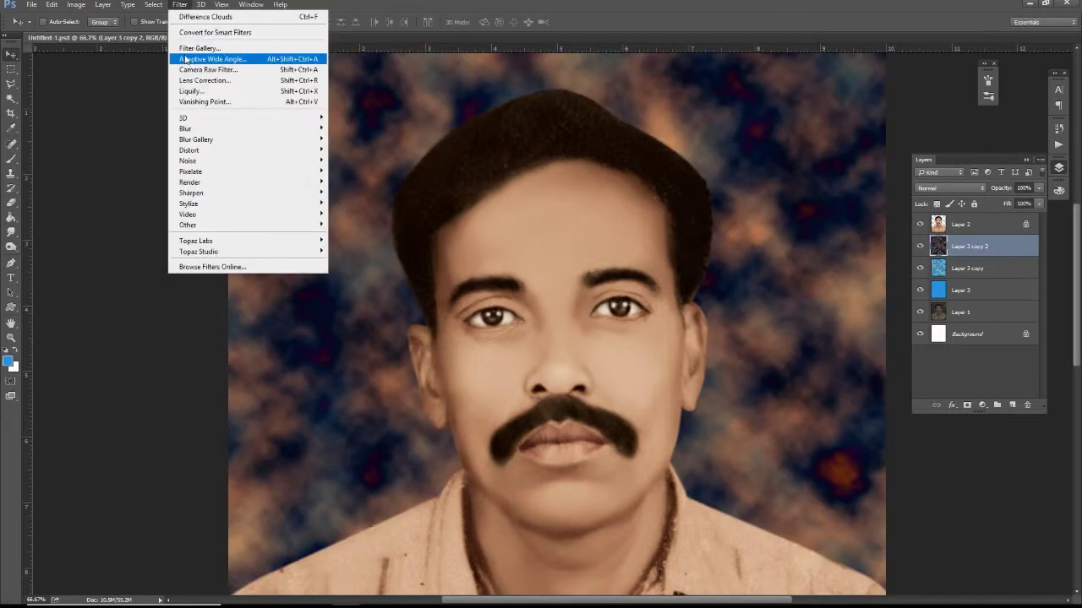
pyautogui.click(351, 173)
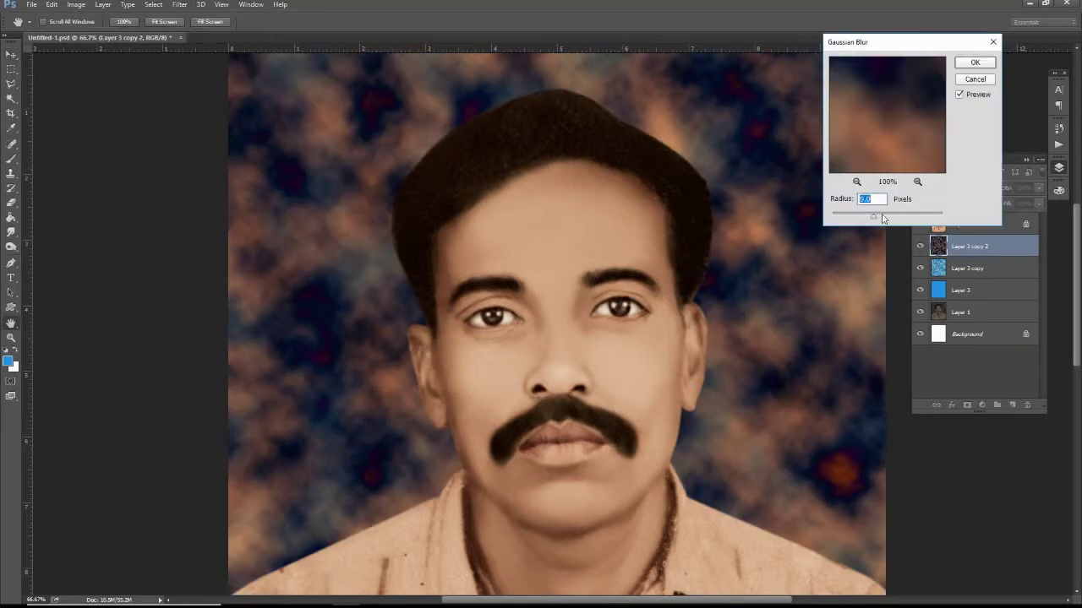
pyautogui.moveTo(883, 219); pyautogui.dragTo(890, 219)
pyautogui.click(975, 63)
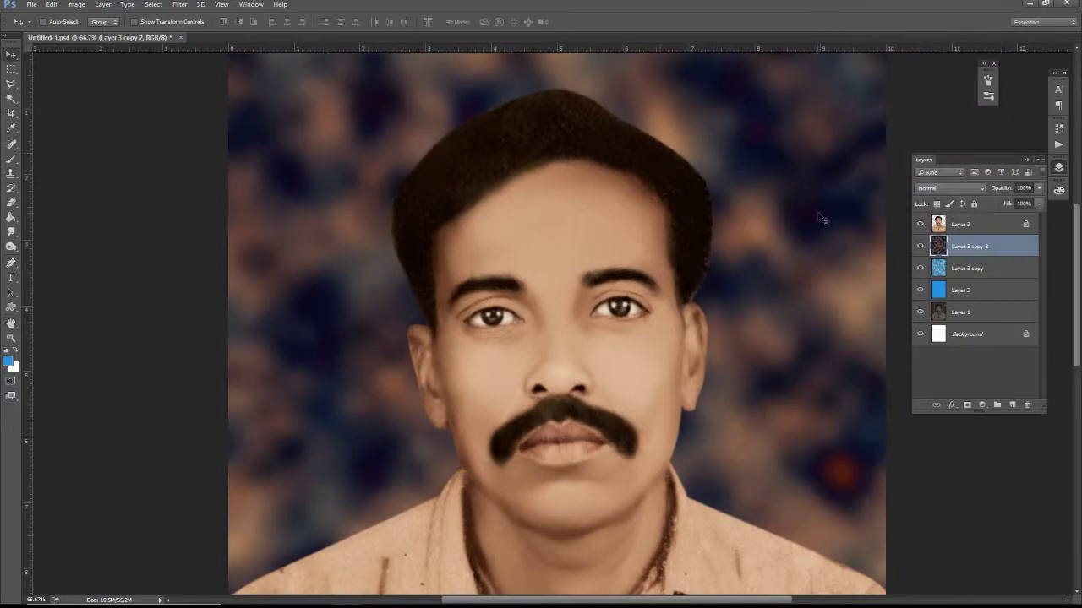
# Set Layer 3 copy 2's blend mode to Screen and select both cloud layers.
pyautogui.click(942, 186)
pyautogui.click(942, 186)
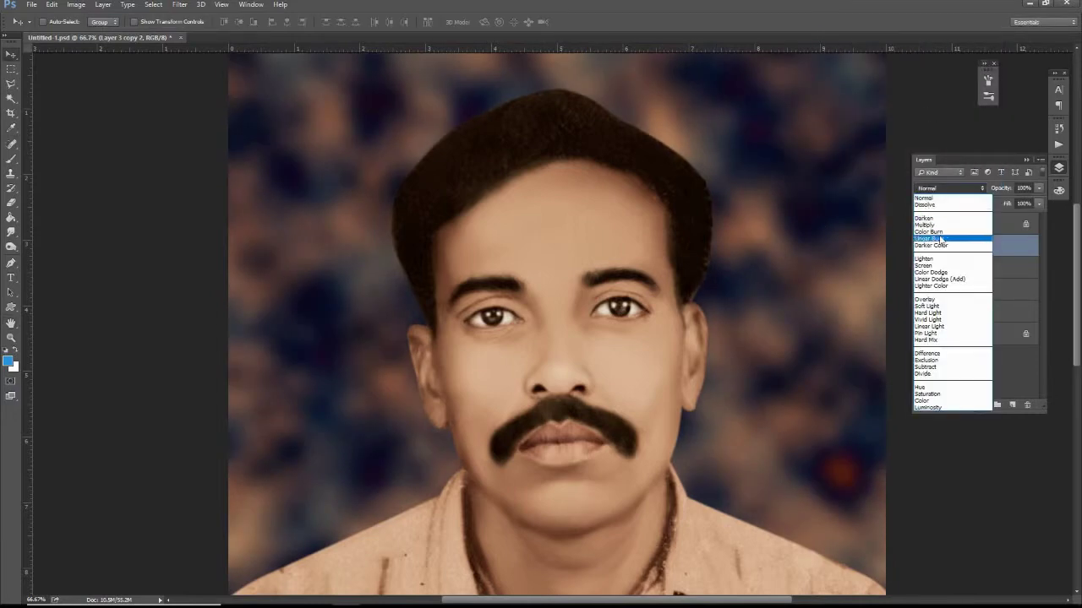
pyautogui.click(936, 260)
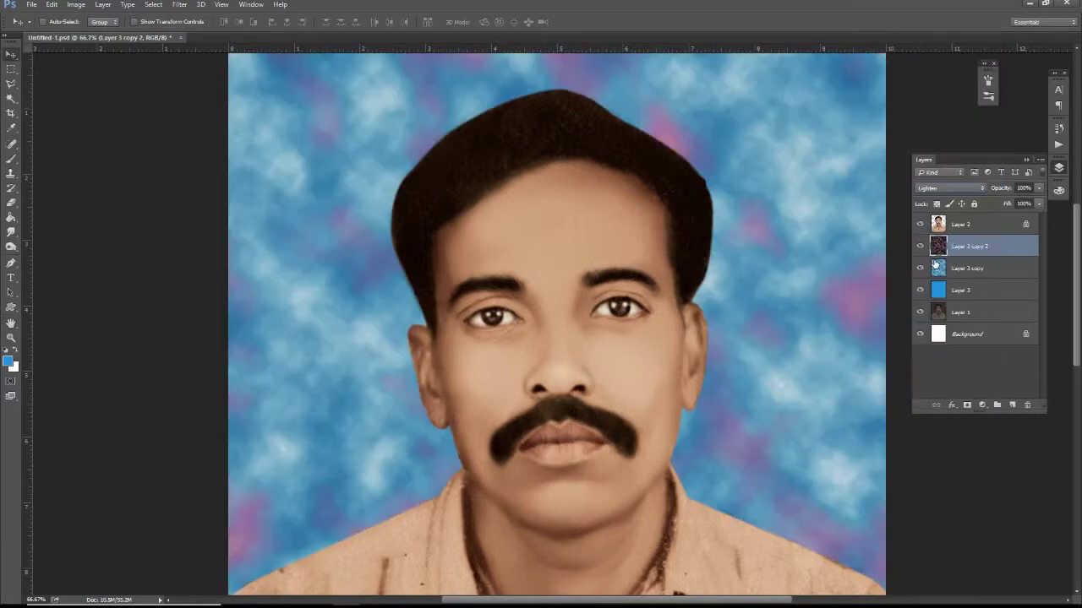
pyautogui.click(942, 187)
pyautogui.press('Down')
pyautogui.press('Return')
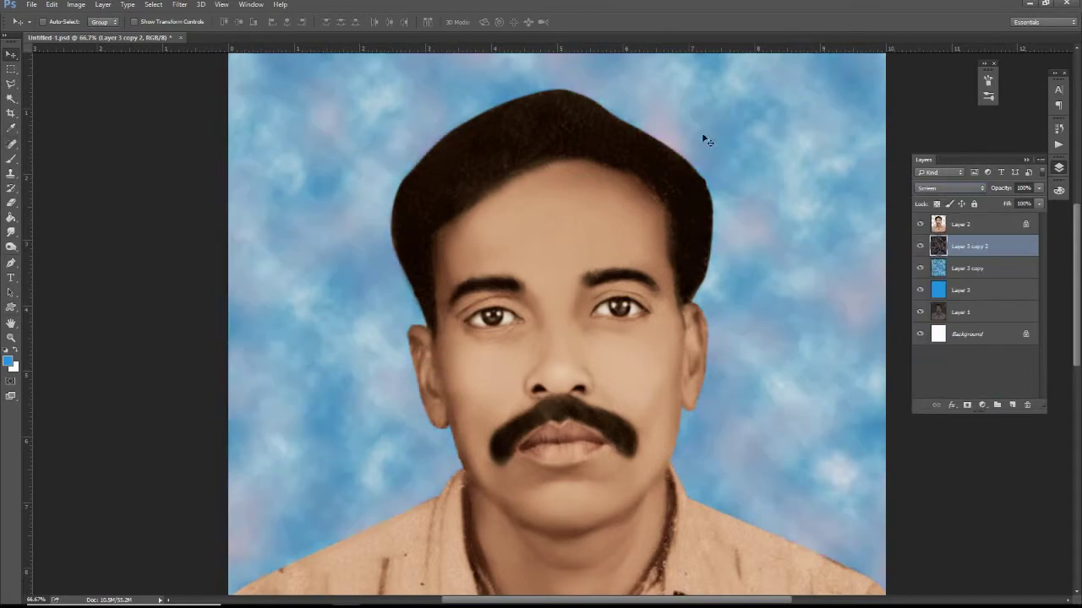
pyautogui.keyDown('ctrl'); pyautogui.click(967, 269); pyautogui.keyUp('ctrl')
# Merge the two cloud layers and apply a Gaussian Blur of radius 7.8.
pyautogui.rightClick(967, 268)
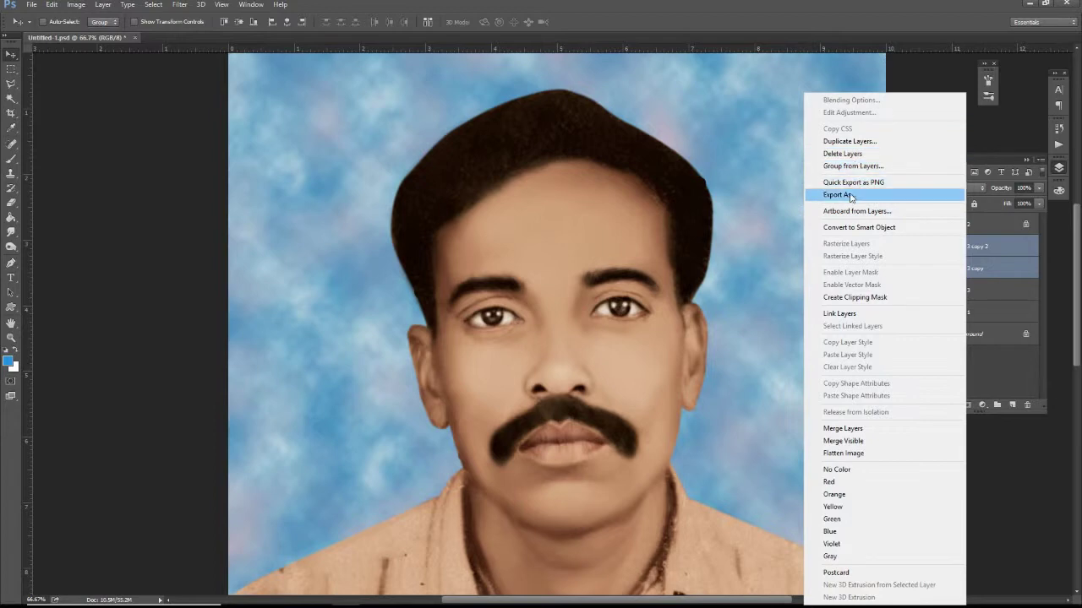
pyautogui.click(841, 430)
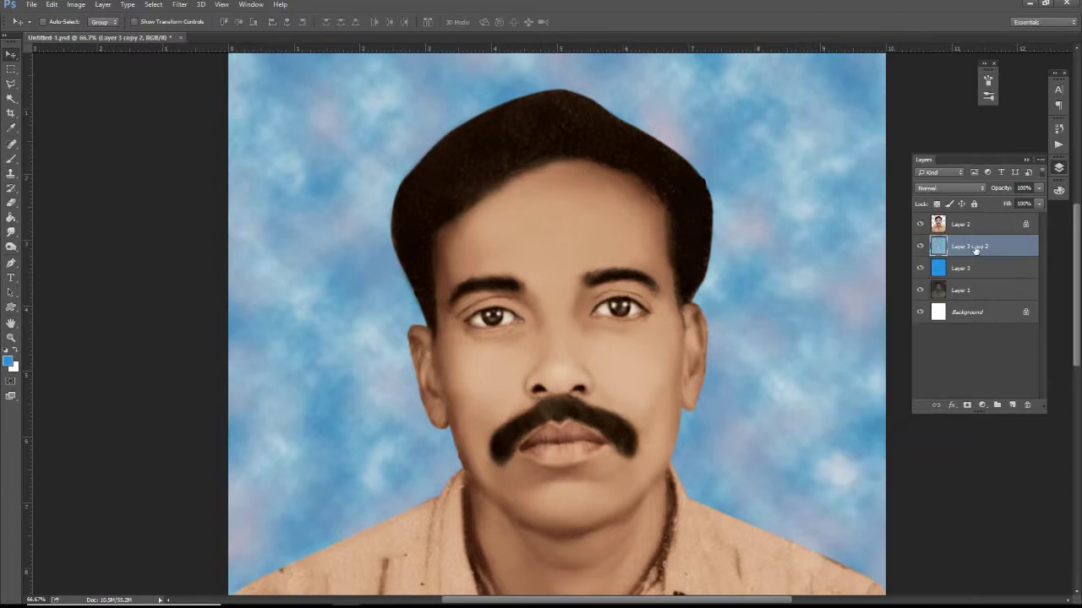
pyautogui.click(179, 4)
pyautogui.moveTo(245, 129)
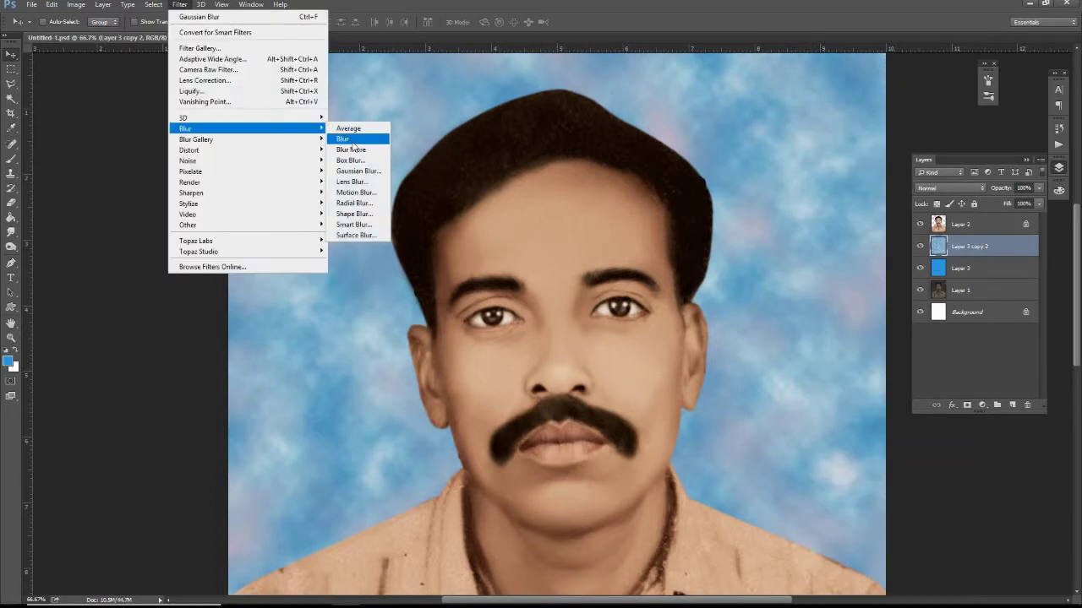
pyautogui.click(354, 171)
pyautogui.moveTo(879, 216); pyautogui.dragTo(877, 218)
pyautogui.click(976, 62)
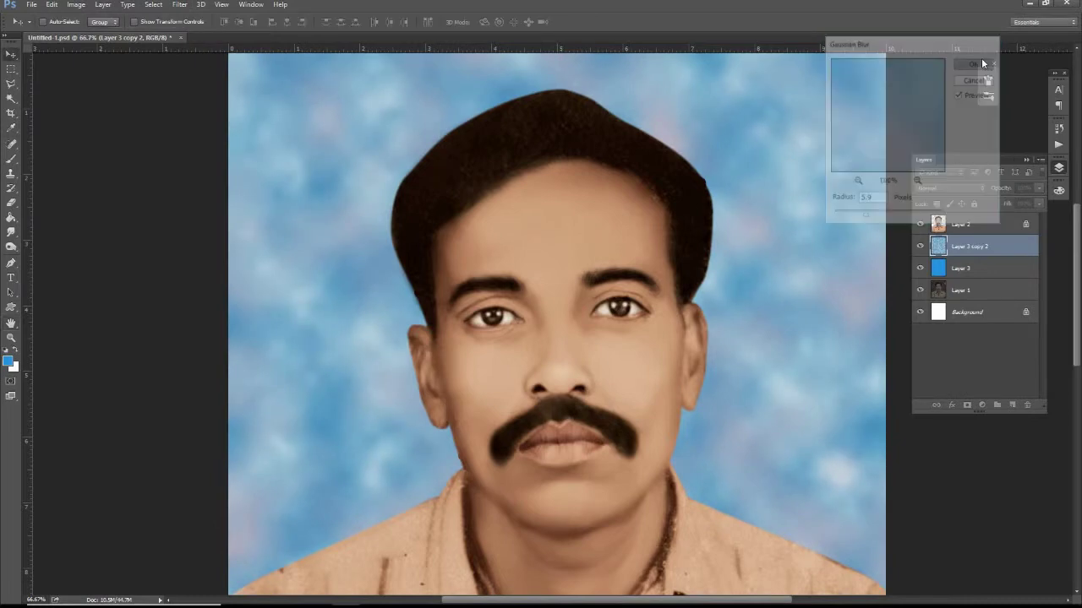
# Refill Layer 3 with a darker blue via Edit > Fill, then show the clouds again.
pyautogui.click(919, 247)
pyautogui.click(961, 269)
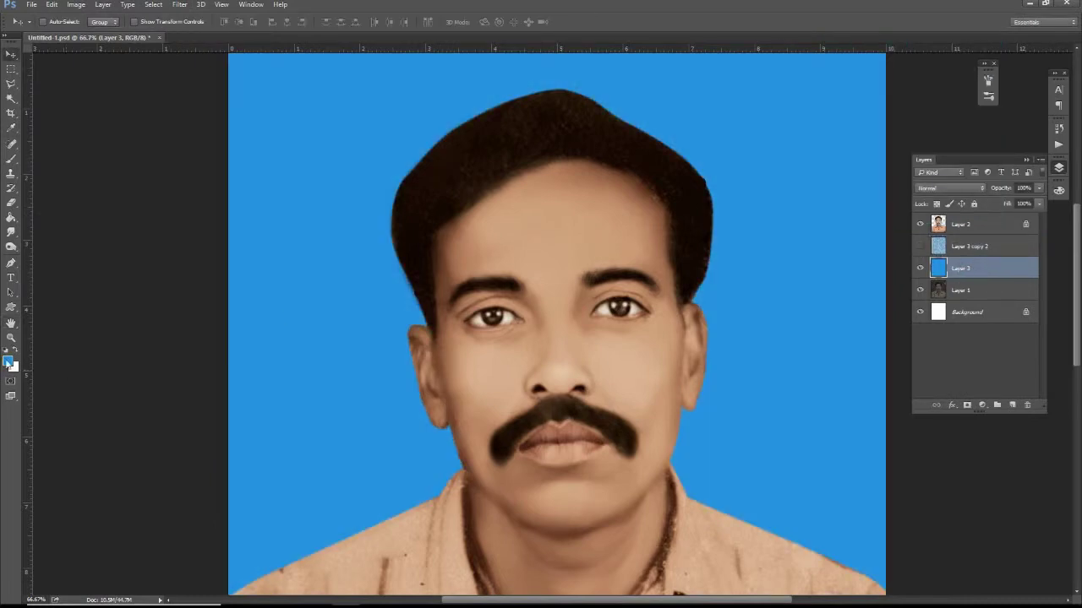
pyautogui.click(9, 362)
pyautogui.click(641, 129)
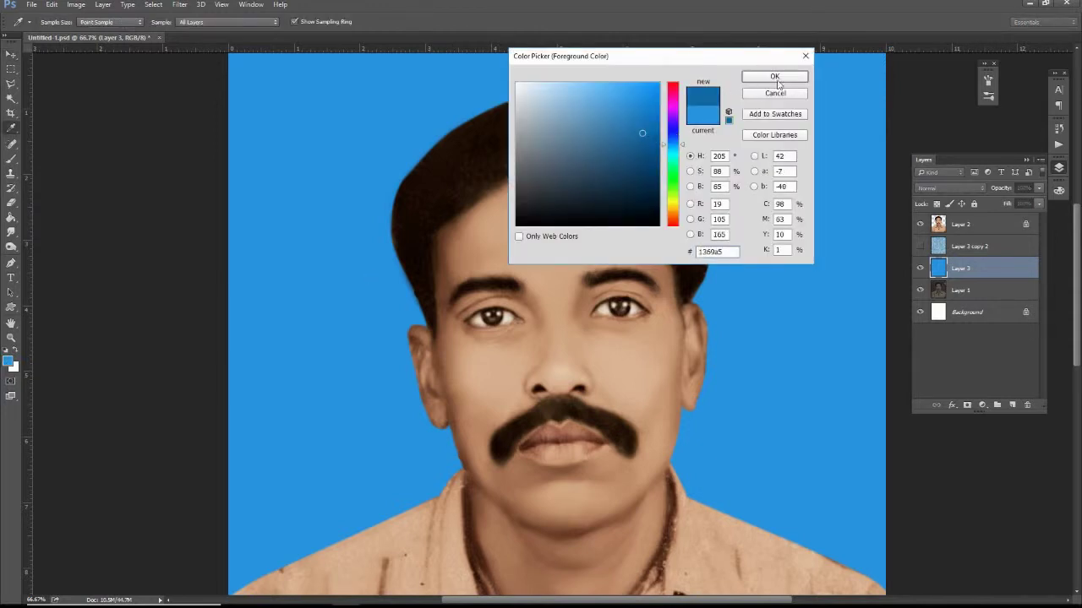
pyautogui.click(774, 76)
pyautogui.hotkey('shift', 'F5')
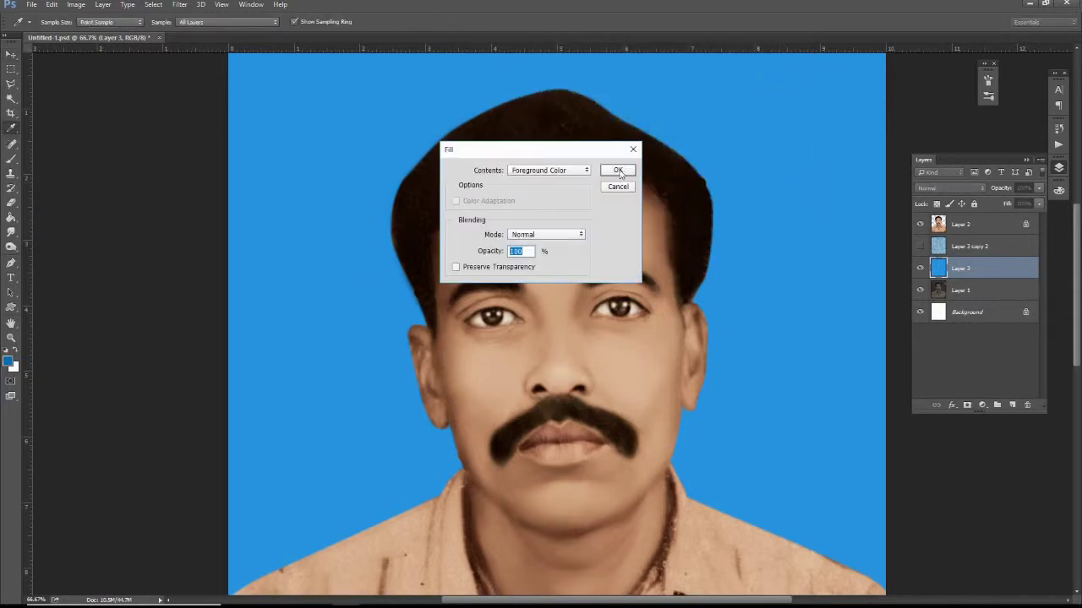
pyautogui.click(622, 170)
pyautogui.click(919, 246)
pyautogui.click(981, 246)
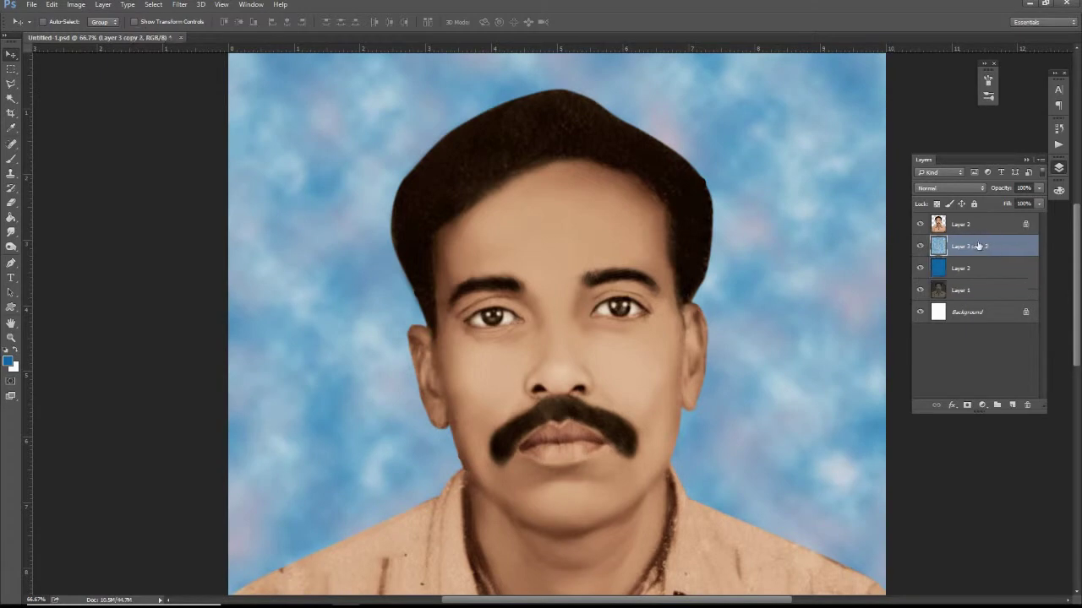
pyautogui.keyDown('alt'); pyautogui.click(630, 192); pyautogui.keyUp('alt')
# Erase the cloud texture along the top and sides of the sky at 60% opacity.
pyautogui.click(10, 205)
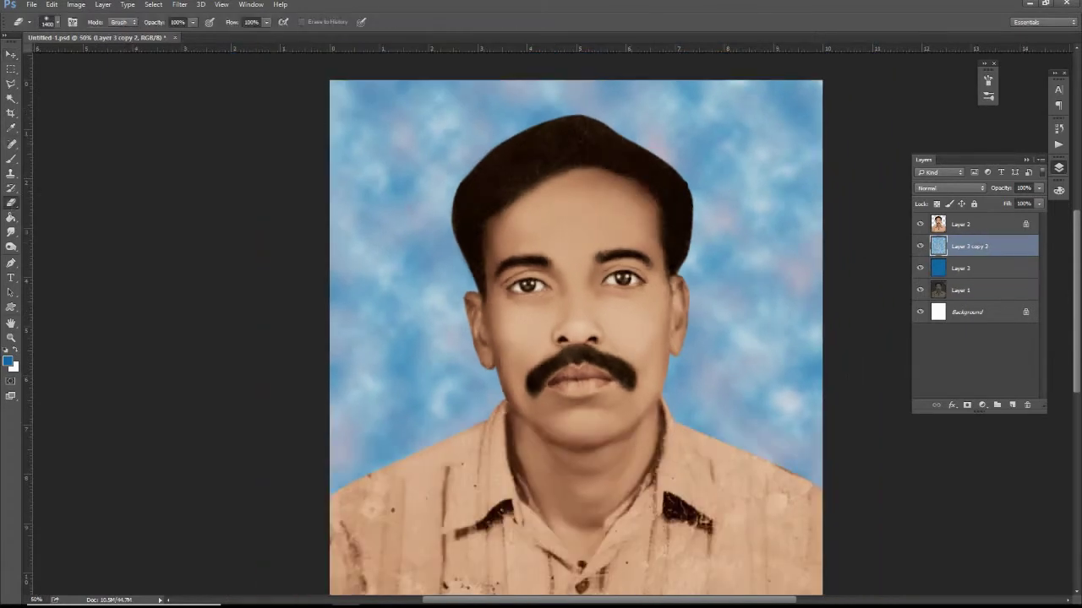
pyautogui.click(192, 22)
pyautogui.moveTo(190, 34); pyautogui.dragTo(176, 34)
pyautogui.moveTo(761, 51); pyautogui.dragTo(507, 51)
pyautogui.moveTo(372, 85); pyautogui.dragTo(376, 490)
pyautogui.moveTo(781, 84); pyautogui.dragTo(778, 440)
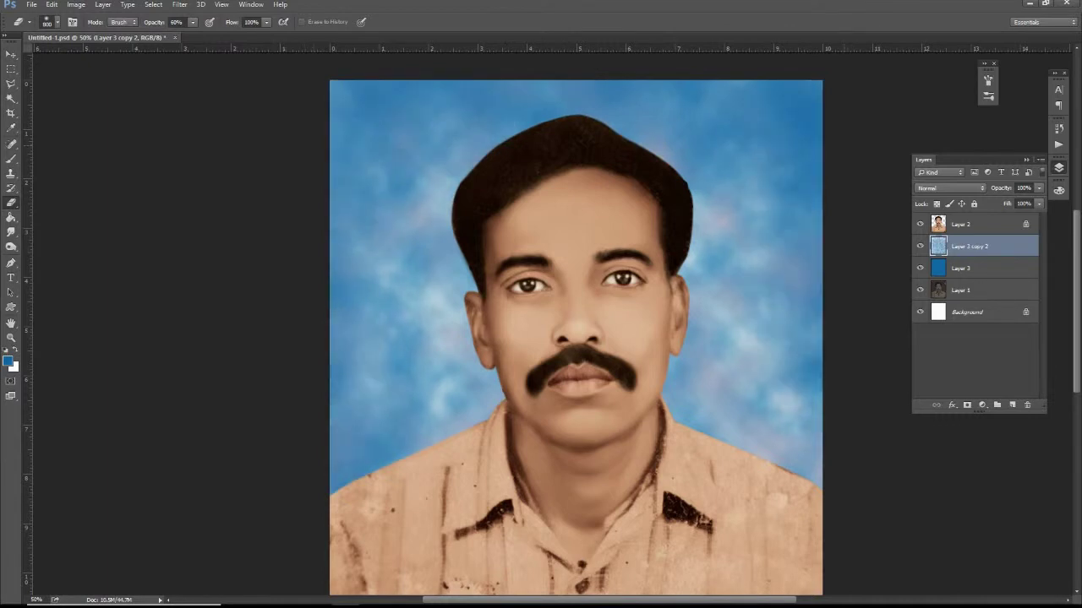
pyautogui.moveTo(769, 347); pyautogui.dragTo(760, 490)
pyautogui.moveTo(778, 110); pyautogui.dragTo(778, 228)
pyautogui.moveTo(381, 178); pyautogui.dragTo(381, 85)
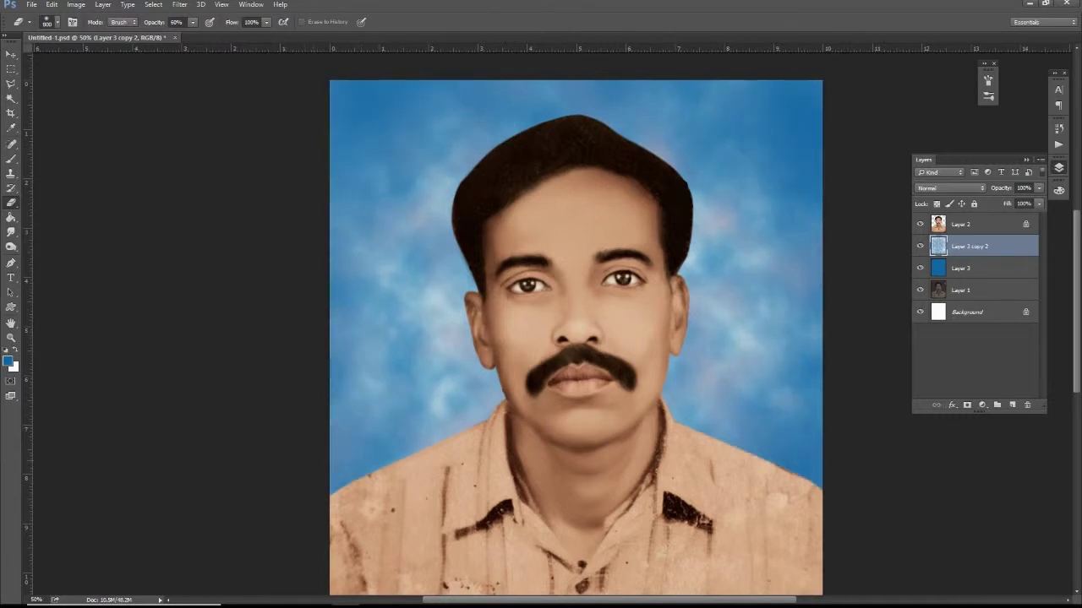
# Soften more cloud texture on both sides at 25% opacity and clear the stray guide.
pyautogui.click(193, 22)
pyautogui.moveTo(187, 35); pyautogui.dragTo(172, 33)
pyautogui.moveTo(389, 177); pyautogui.dragTo(389, 388)
pyautogui.moveTo(423, 195); pyautogui.dragTo(397, 363)
pyautogui.moveTo(744, 182); pyautogui.dragTo(727, 440)
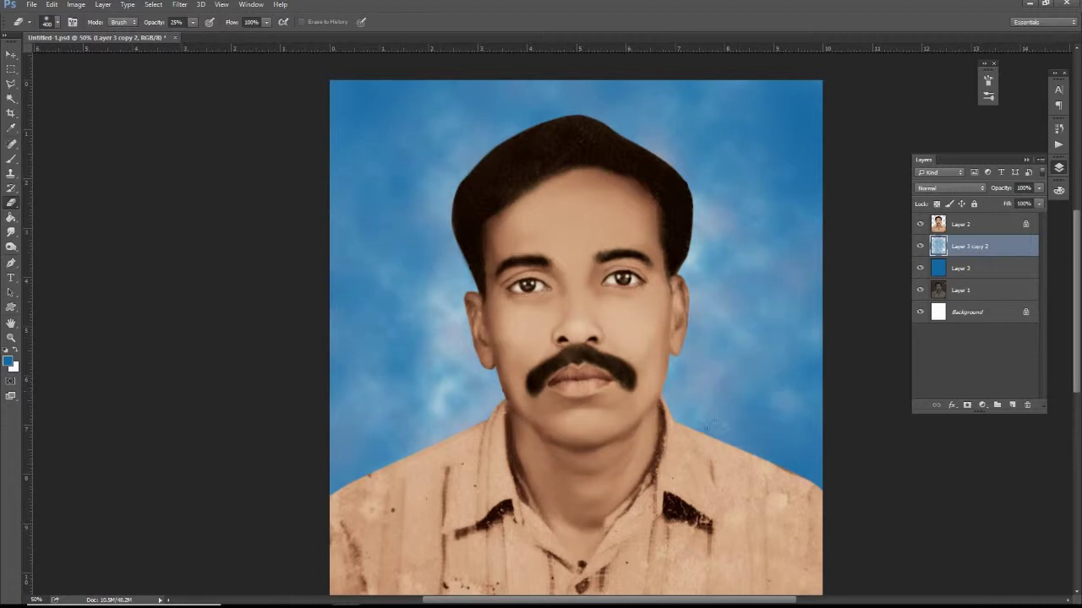
pyautogui.moveTo(456, 422); pyautogui.dragTo(404, 372)
pyautogui.moveTo(517, 48); pyautogui.dragTo(517, 79)
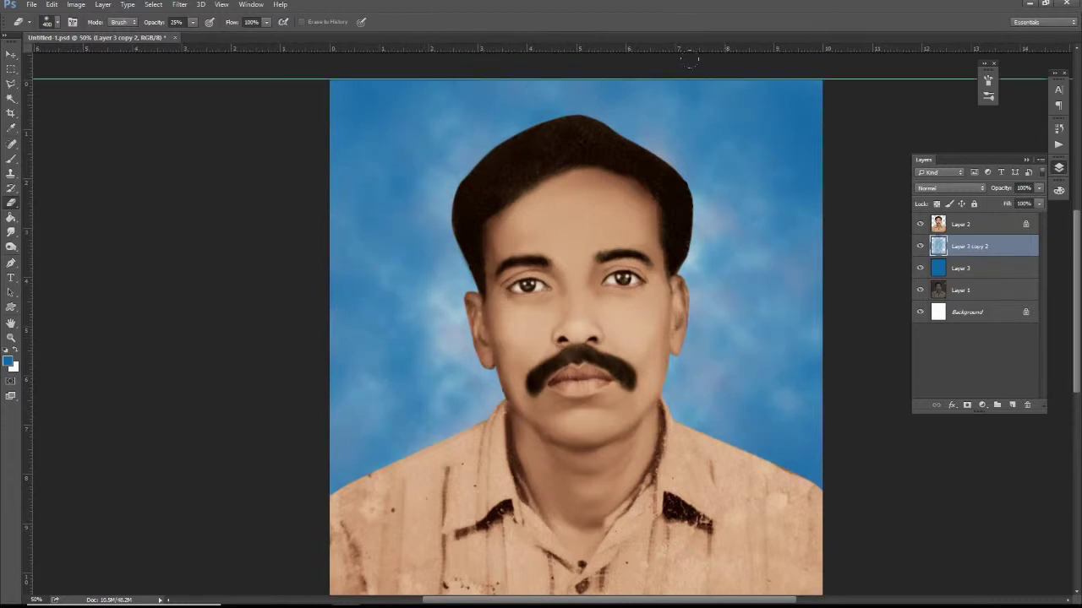
pyautogui.press('v')
pyautogui.hotkey('ctrl', 'h')
pyautogui.press('b')
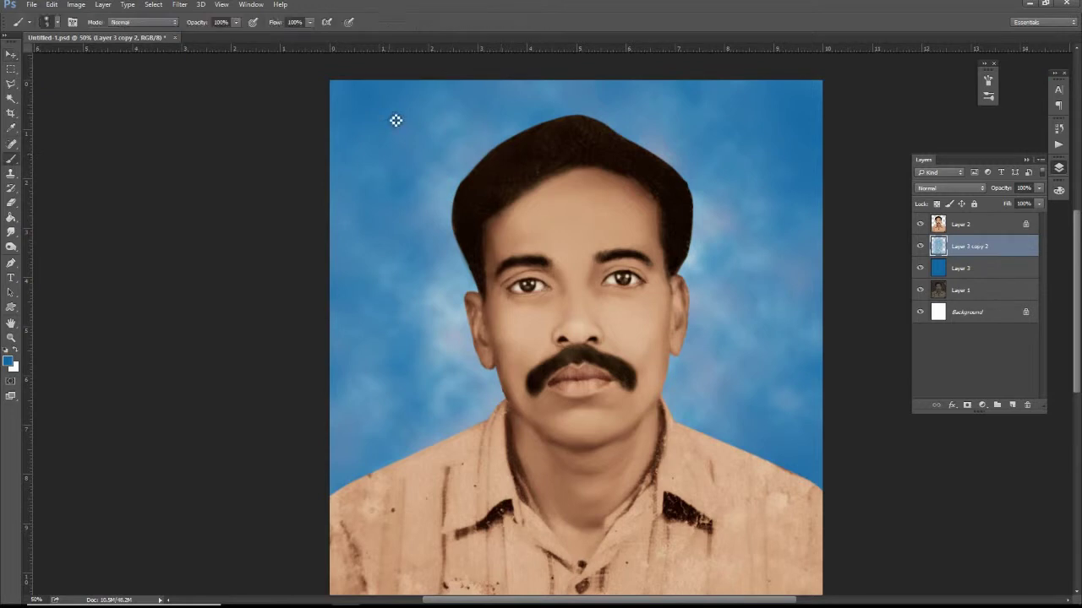
# Darken the midtones of the solid blue Layer 3 with Levels.
pyautogui.click(962, 268)
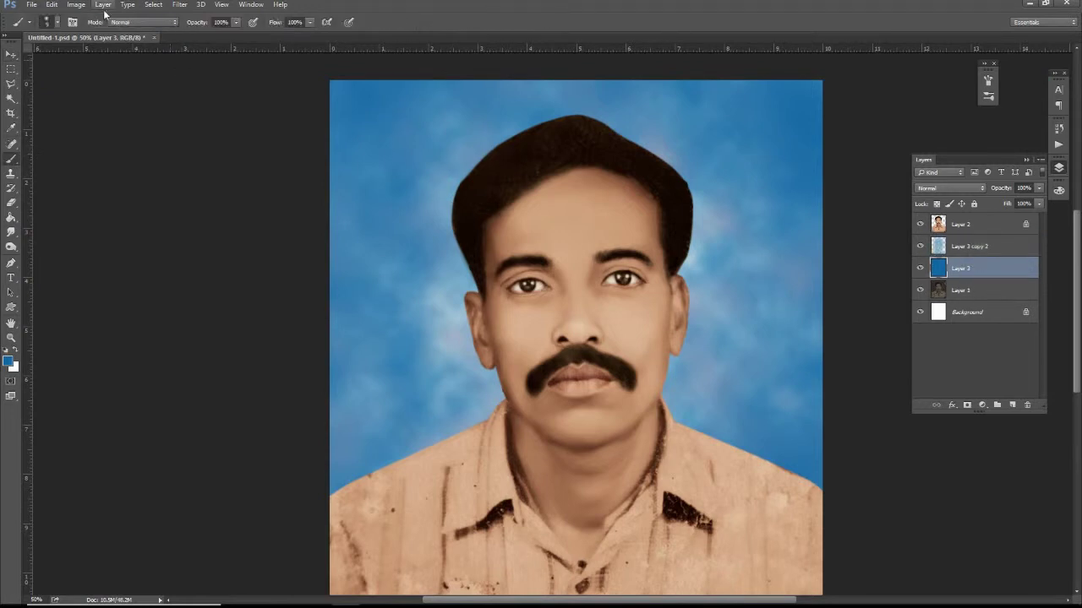
pyautogui.click(75, 4)
pyautogui.click(216, 44)
pyautogui.moveTo(845, 177); pyautogui.dragTo(877, 178)
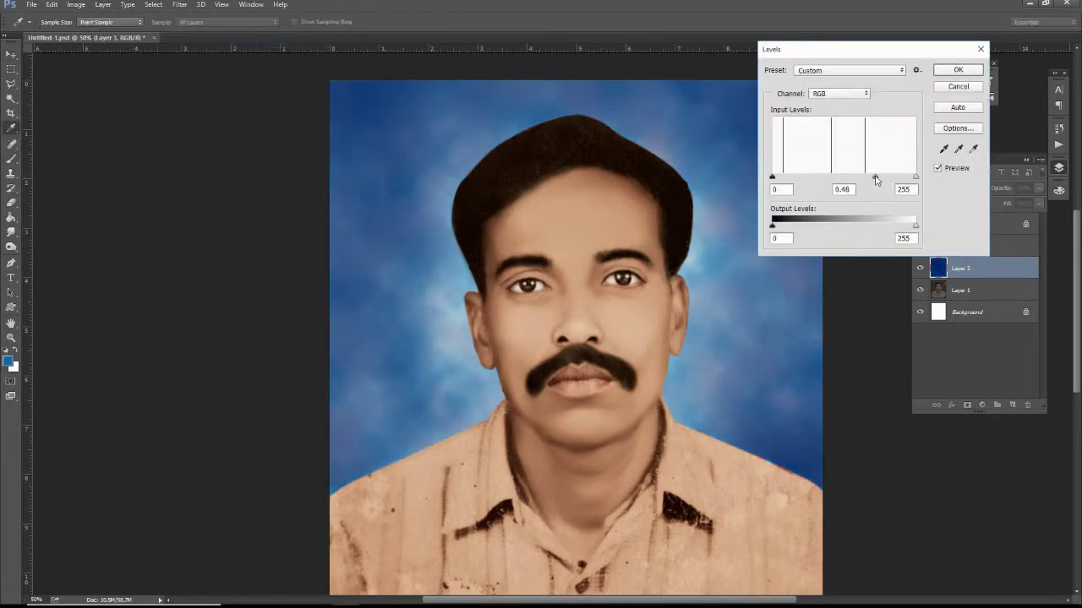
pyautogui.press('Tab')
pyautogui.press('Return')
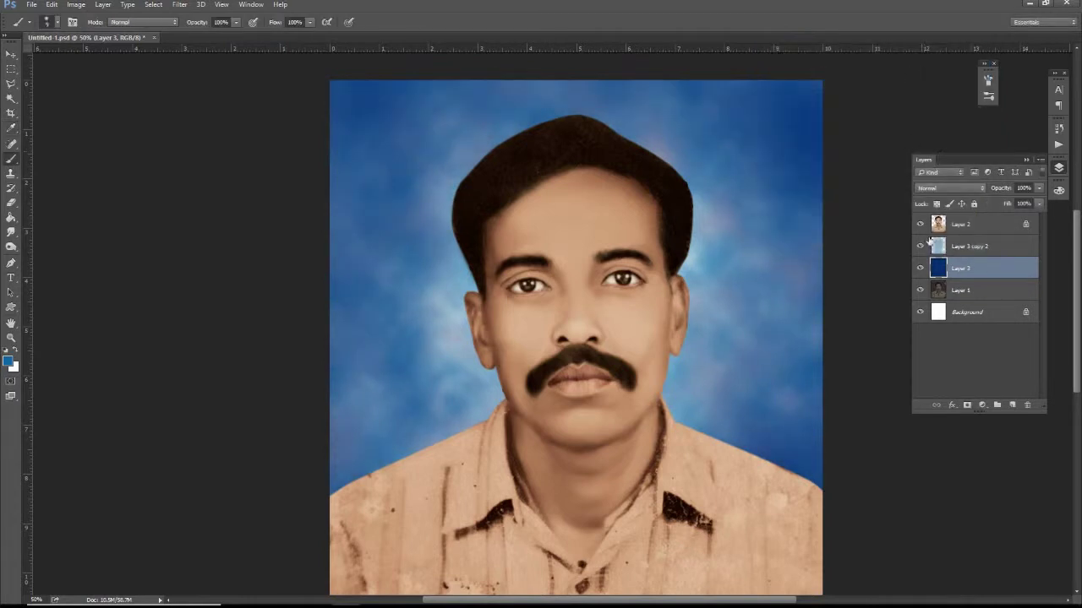
# Shift Layer 3's Color Balance toward cyan and blue.
pyautogui.hotkey('ctrl', 'b')
pyautogui.moveTo(925, 100); pyautogui.dragTo(871, 99)
pyautogui.moveTo(925, 125)
pyautogui.mouseDown()
pyautogui.moveTo(883, 127)
pyautogui.moveTo(915, 128)
pyautogui.mouseUp()
pyautogui.press('Return')
pyautogui.press('b')
# Brighten Layer 3 copy 2 with Brightness/Contrast, then merge Layer 3 into it.
pyautogui.click(966, 246)
pyautogui.hotkey('alt', 'i')
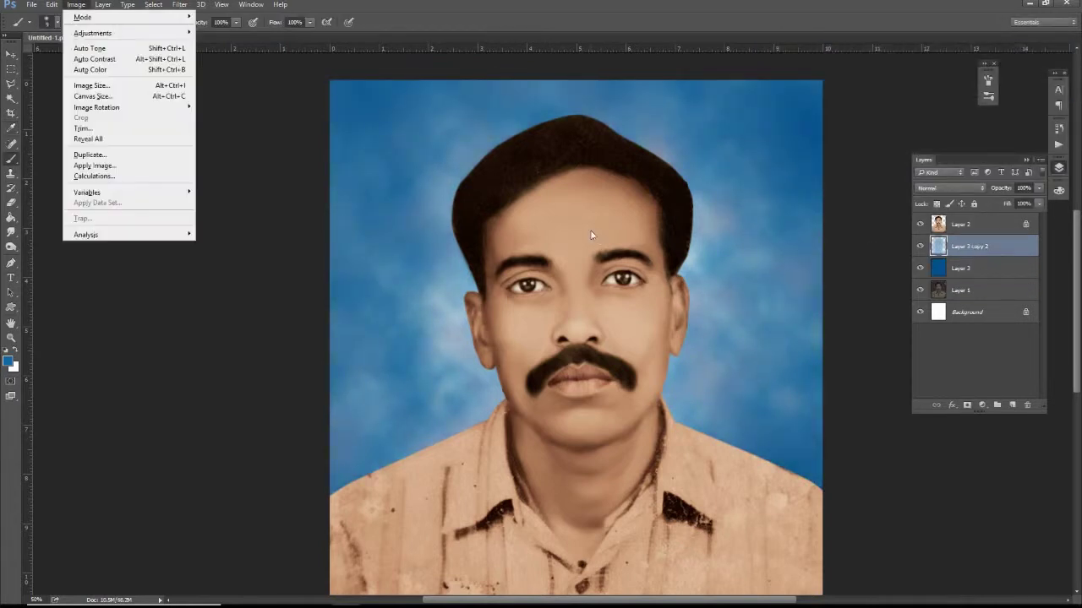
pyautogui.press('a')
pyautogui.press('c')
pyautogui.moveTo(894, 243)
pyautogui.mouseDown()
pyautogui.moveTo(908, 245)
pyautogui.moveTo(896, 244)
pyautogui.moveTo(916, 273)
pyautogui.moveTo(930, 272)
pyautogui.mouseUp()
pyautogui.click(983, 232)
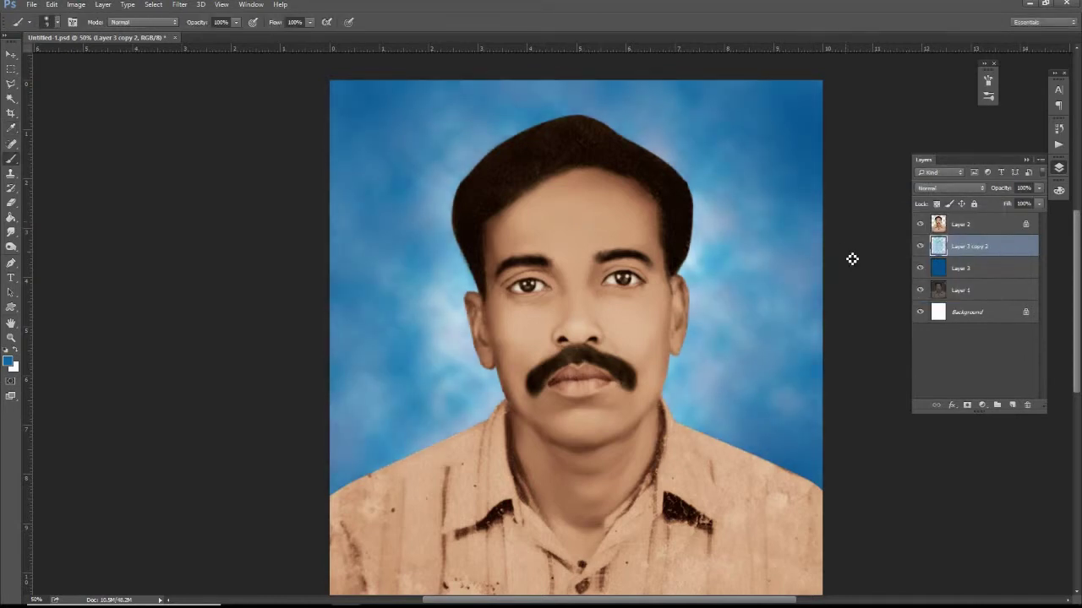
pyautogui.keyDown('shift'); pyautogui.click(965, 269); pyautogui.keyUp('shift')
pyautogui.hotkey('ctrl', 'e')
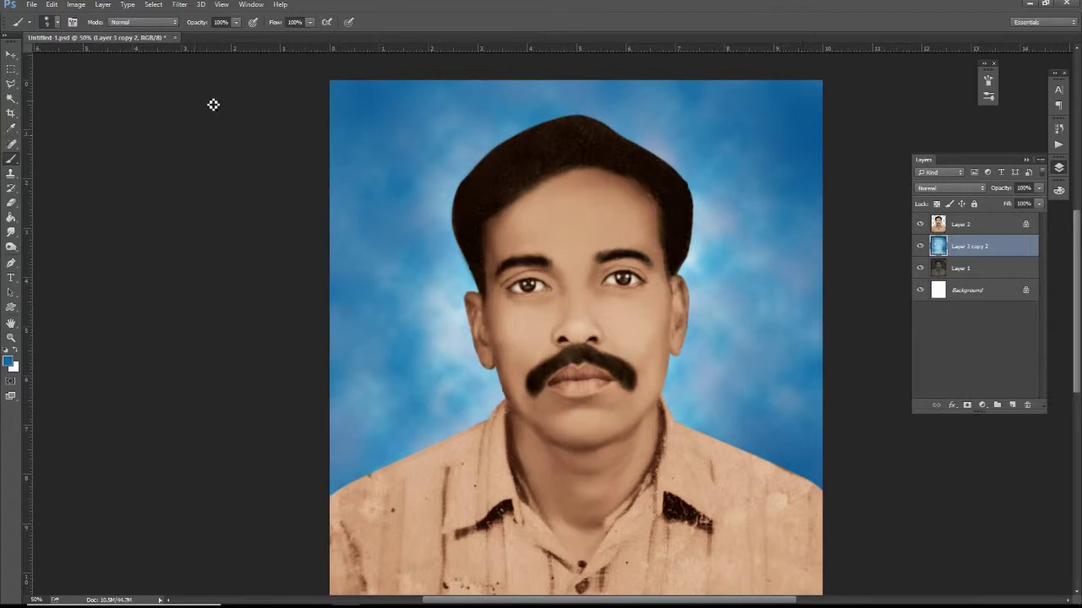
# Set the toning tool to Midtones with raised exposure and a soft brush preset.
pyautogui.click(11, 246)
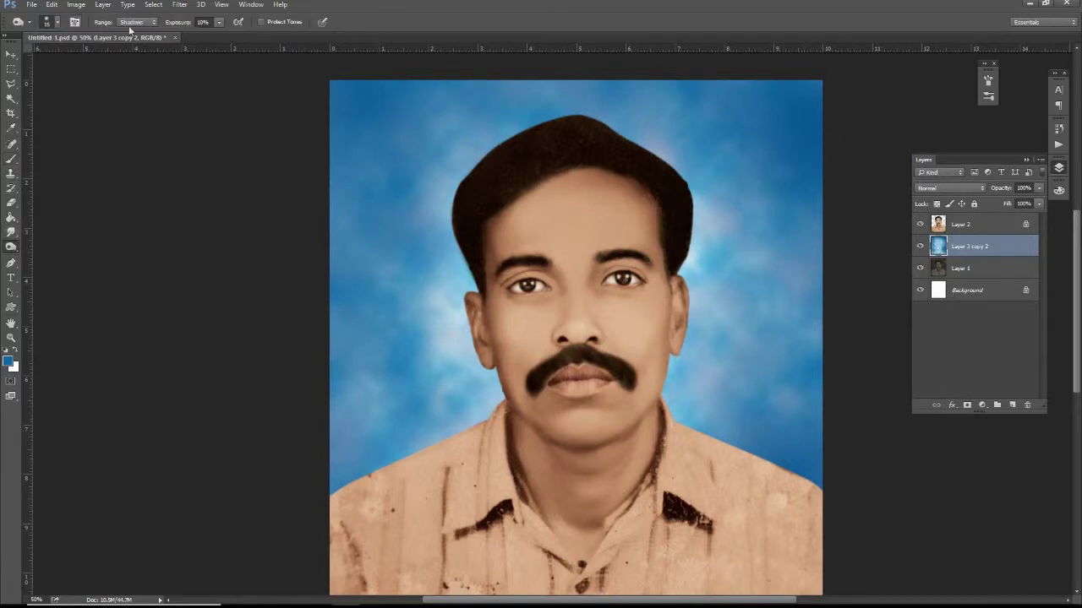
pyautogui.click(137, 21)
pyautogui.click(132, 39)
pyautogui.click(219, 23)
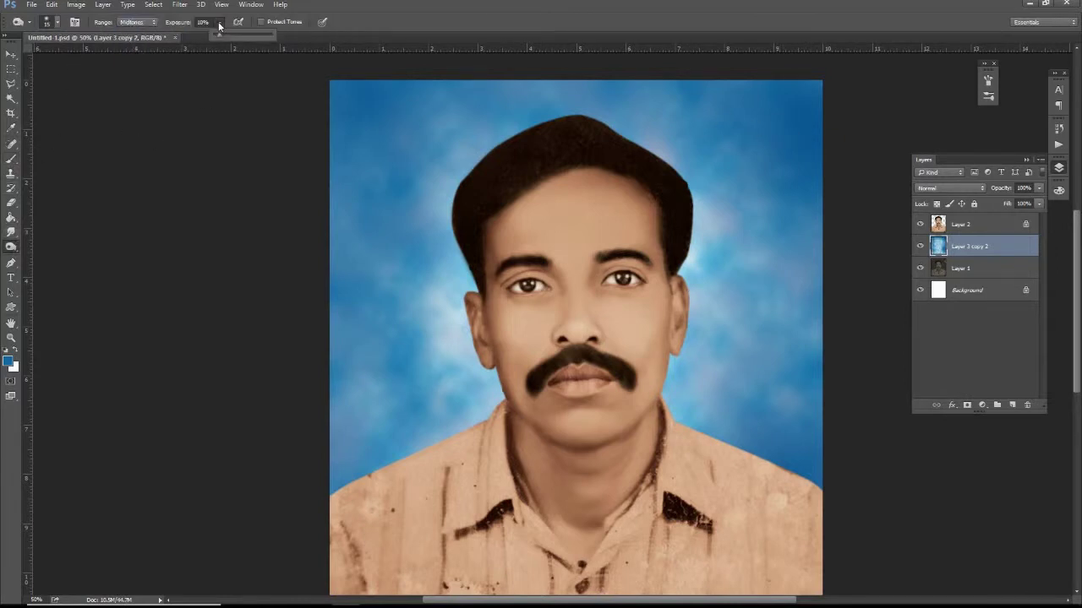
pyautogui.moveTo(225, 36); pyautogui.dragTo(248, 36)
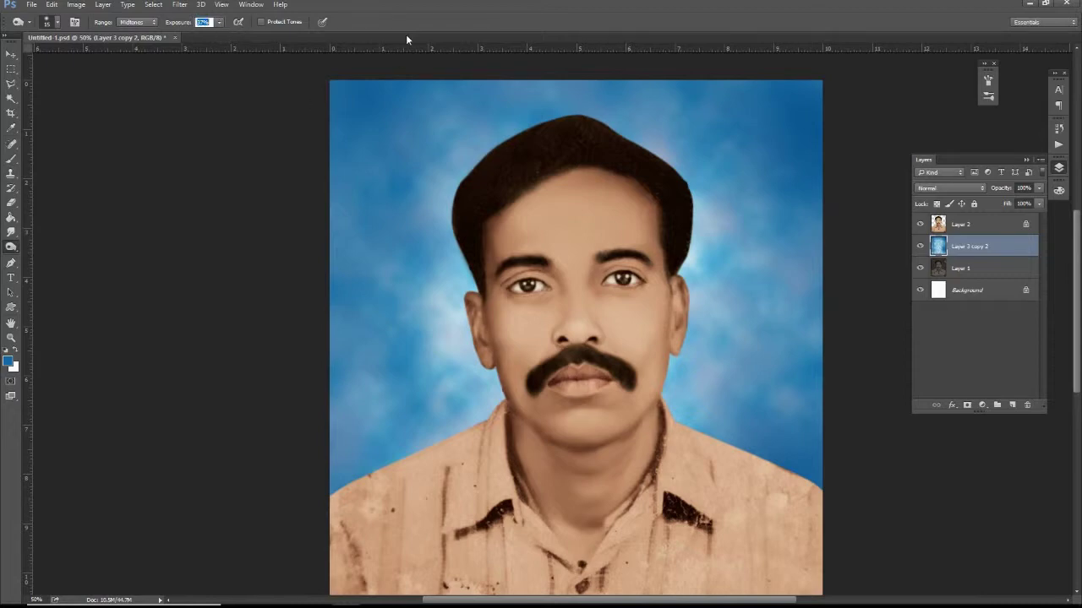
pyautogui.rightClick(657, 209)
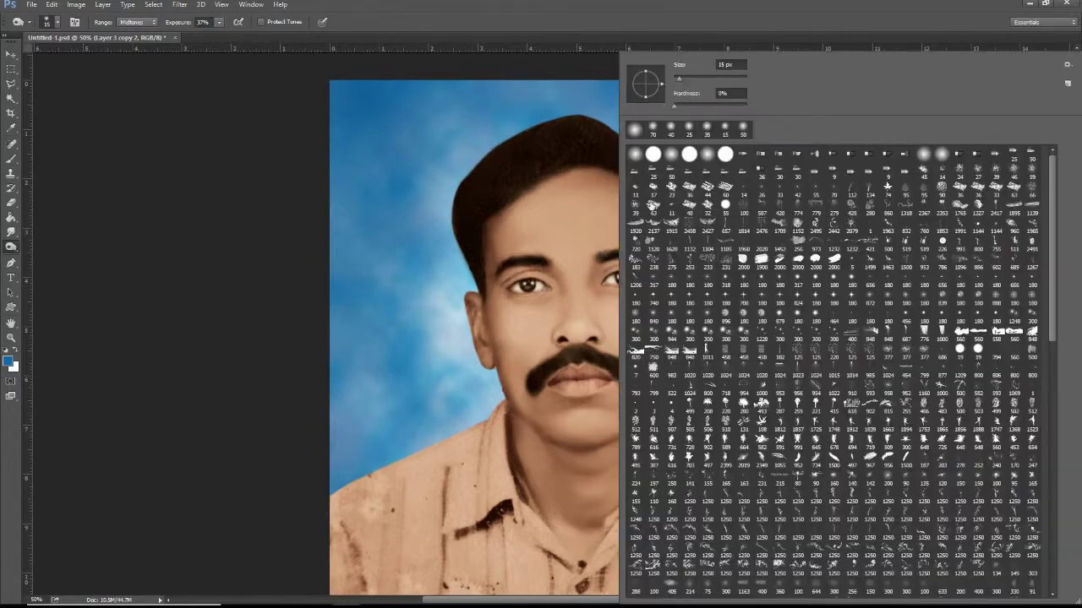
pyautogui.doubleClick(632, 129)
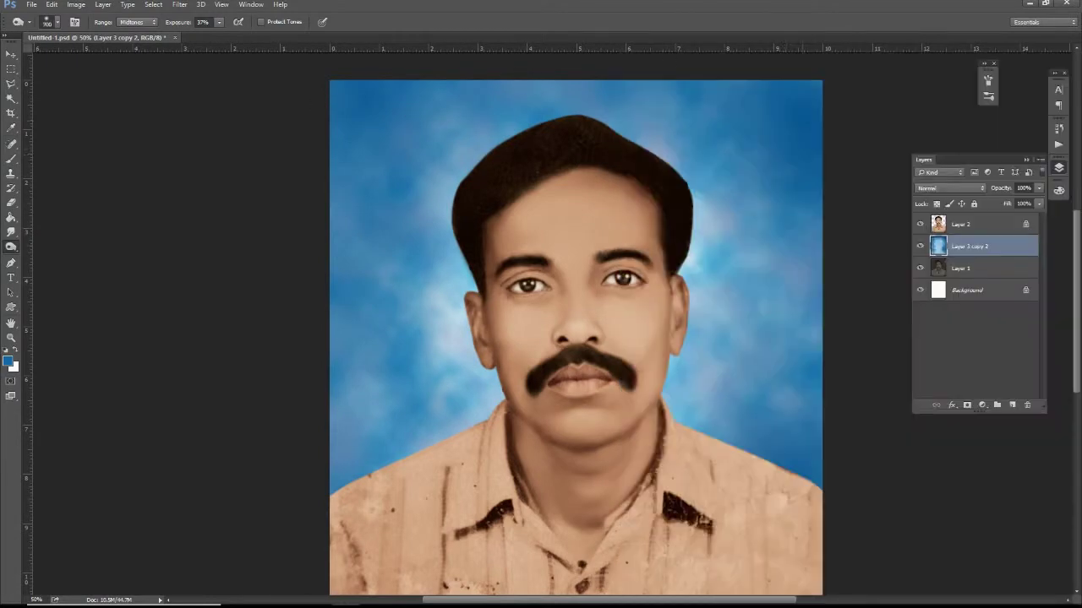
# Darken the backdrop's top, left and right edges around the figure.
pyautogui.moveTo(811, 97)
pyautogui.mouseDown()
pyautogui.moveTo(541, 93)
pyautogui.moveTo(338, 405)
pyautogui.mouseUp()
pyautogui.moveTo(343, 288); pyautogui.dragTo(342, 135)
pyautogui.moveTo(338, 397); pyautogui.dragTo(363, 490)
pyautogui.moveTo(803, 312); pyautogui.dragTo(802, 414)
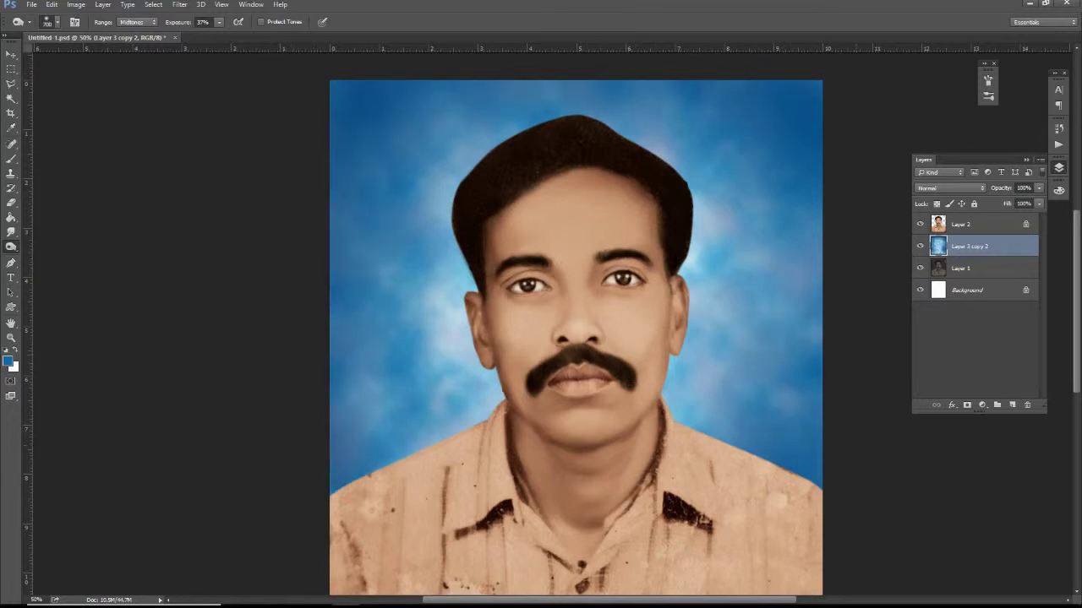
pyautogui.moveTo(794, 474); pyautogui.dragTo(802, 152)
pyautogui.moveTo(761, 93); pyautogui.dragTo(389, 97)
pyautogui.moveTo(591, 93); pyautogui.dragTo(693, 101)
pyautogui.moveTo(363, 245); pyautogui.dragTo(422, 144)
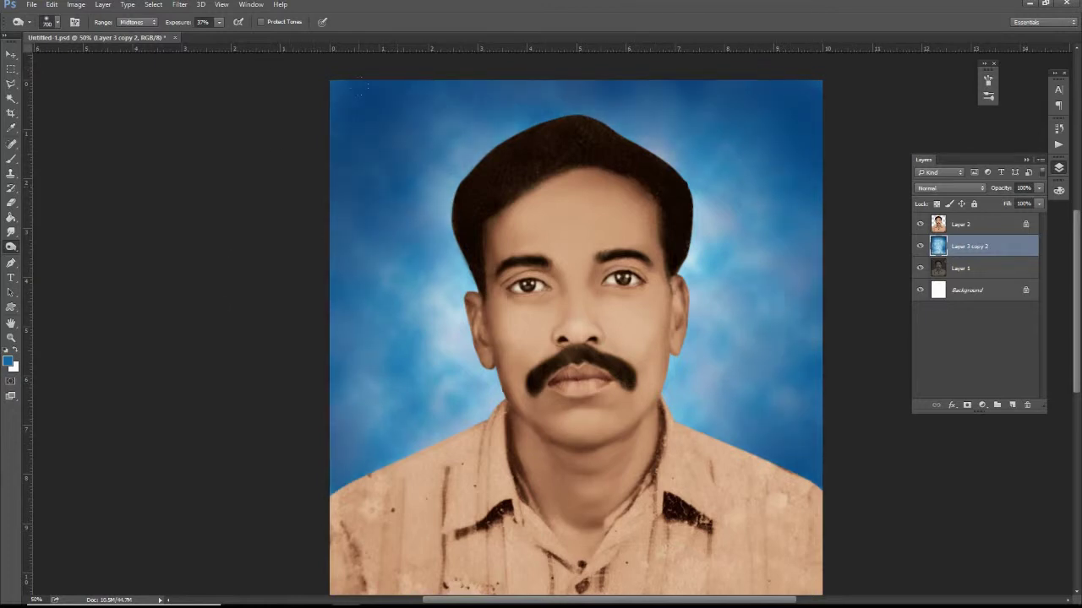
pyautogui.moveTo(355, 304)
pyautogui.mouseDown()
pyautogui.moveTo(397, 406)
pyautogui.moveTo(439, 460)
pyautogui.mouseUp()
pyautogui.moveTo(769, 473); pyautogui.dragTo(760, 186)
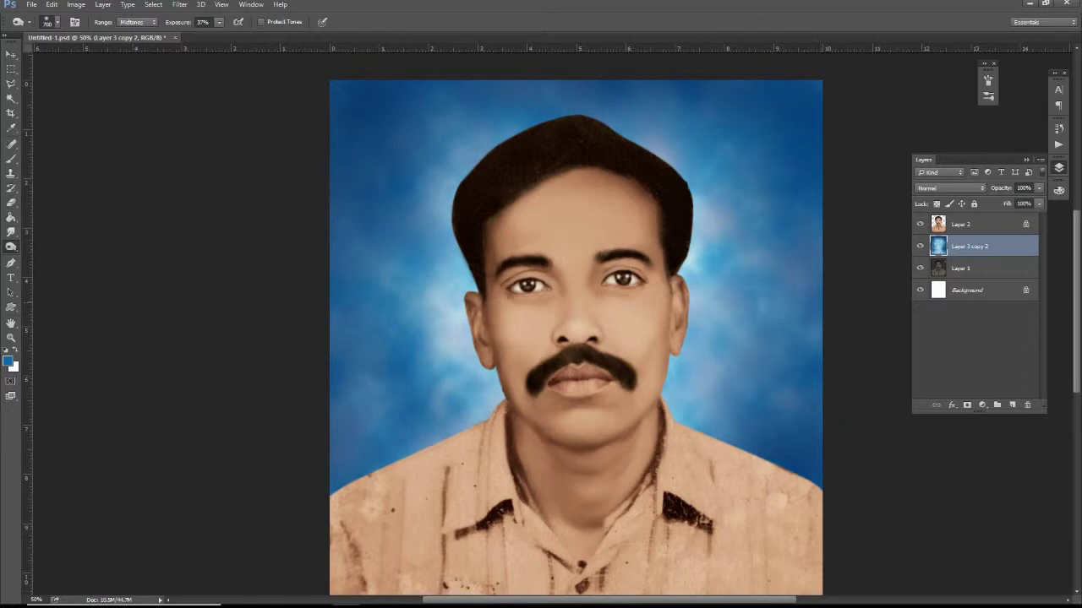
pyautogui.moveTo(764, 330); pyautogui.dragTo(760, 279)
pyautogui.moveTo(756, 211); pyautogui.dragTo(753, 173)
# Clear the stray guide, hide the rulers, and begin shifting the backdrop hue toward cyan.
pyautogui.moveTo(760, 48); pyautogui.dragTo(760, 72)
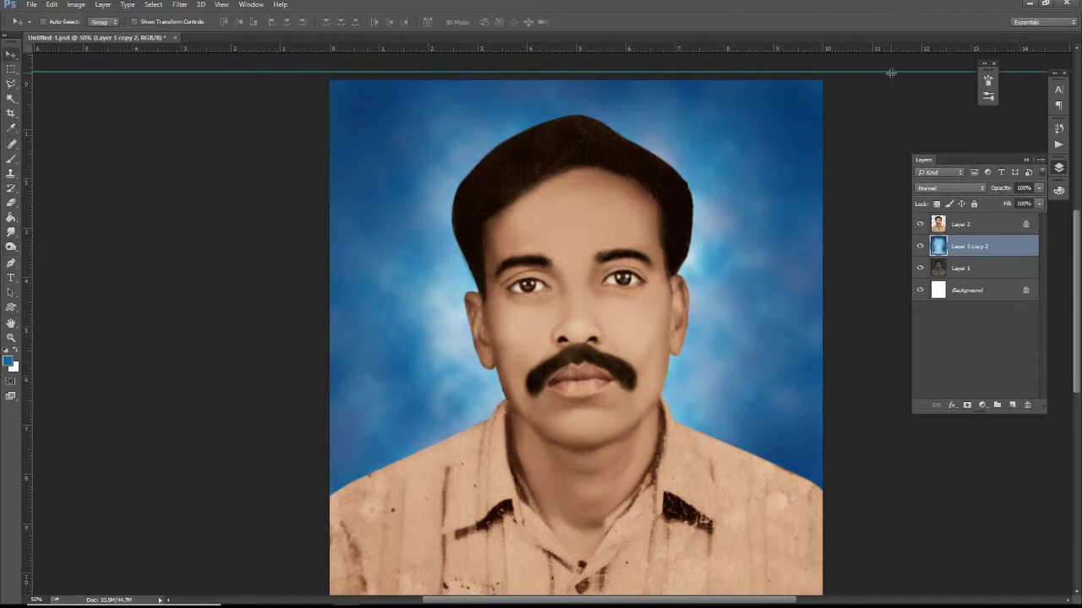
pyautogui.hotkey('ctrl', ';')
pyautogui.hotkey('ctrl', 'r')
pyautogui.moveTo(779, 151); pyautogui.dragTo(784, 290)
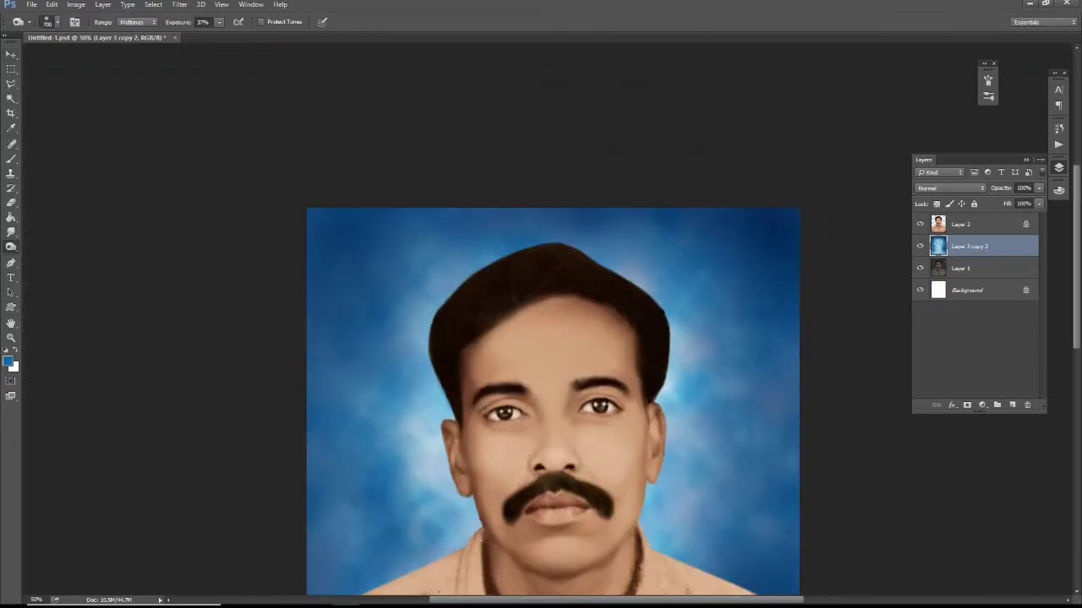
pyautogui.moveTo(304, 337); pyautogui.dragTo(346, 172)
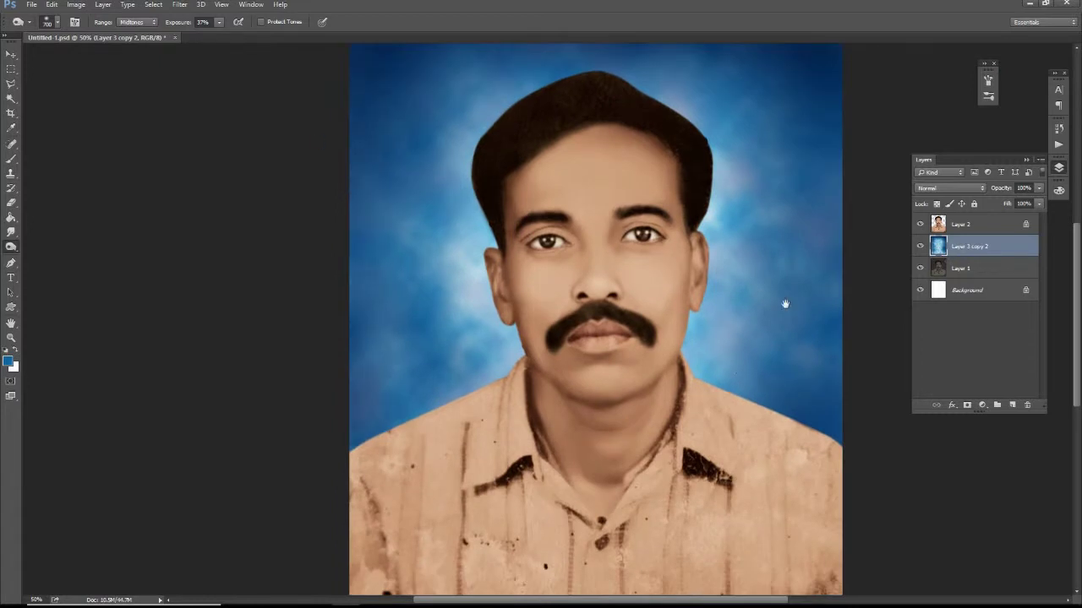
pyautogui.moveTo(785, 304); pyautogui.dragTo(745, 376)
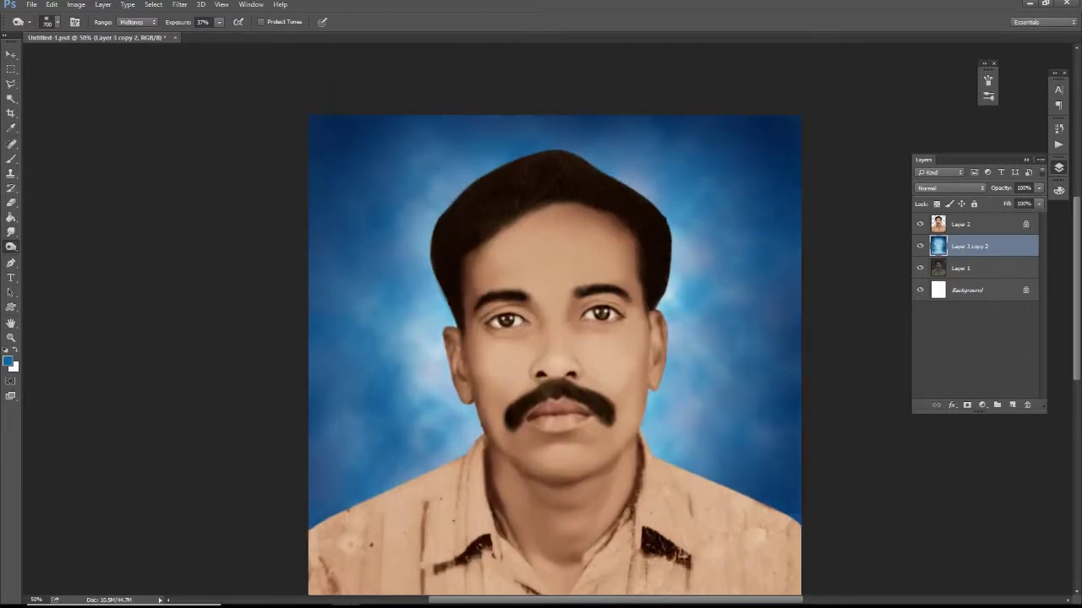
pyautogui.hotkey('ctrl', 'u')
pyautogui.moveTo(805, 135); pyautogui.dragTo(803, 141)
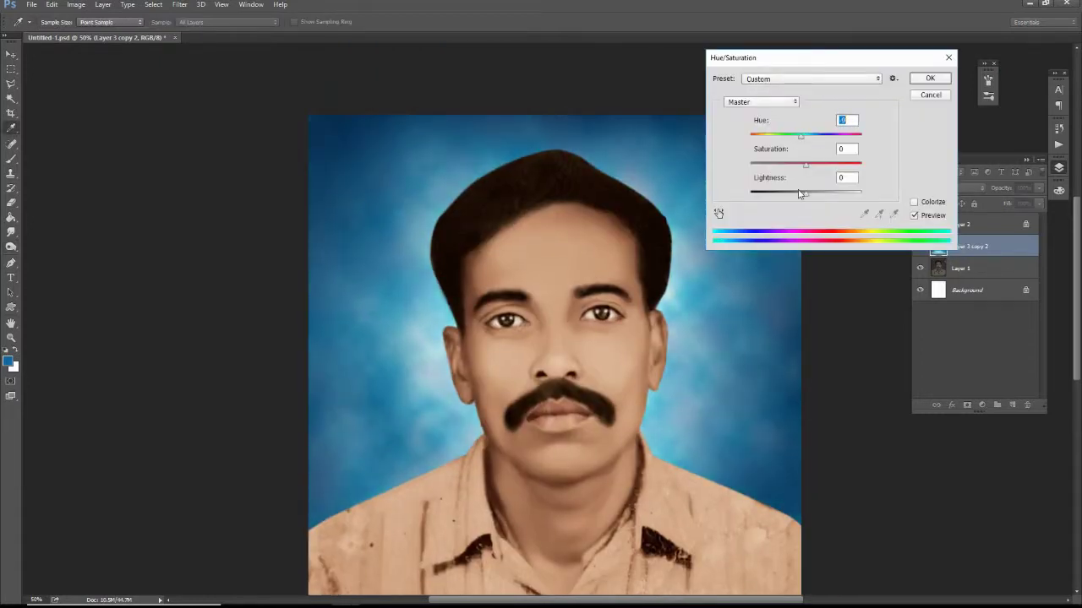
# Apply the cyan hue shift, zoom to 100% on the shirt, and ready the Clone Stamp on Layer 2.
pyautogui.click(930, 93)
pyautogui.hotkey('ctrl', '-')
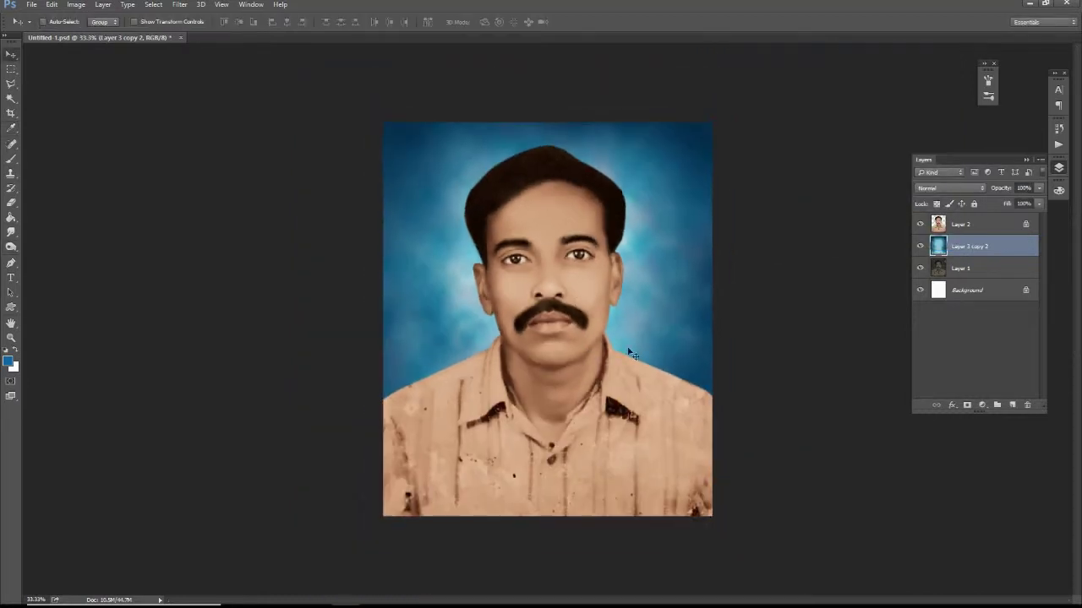
pyautogui.hotkey('ctrl', '1')
pyautogui.press('s')
pyautogui.hotkey('alt', ']')
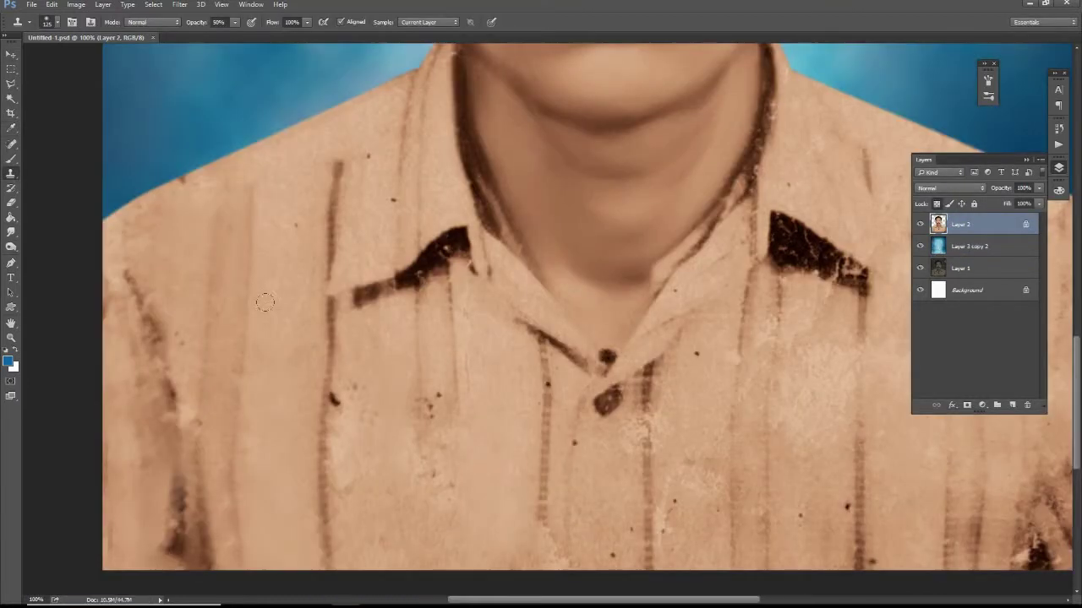
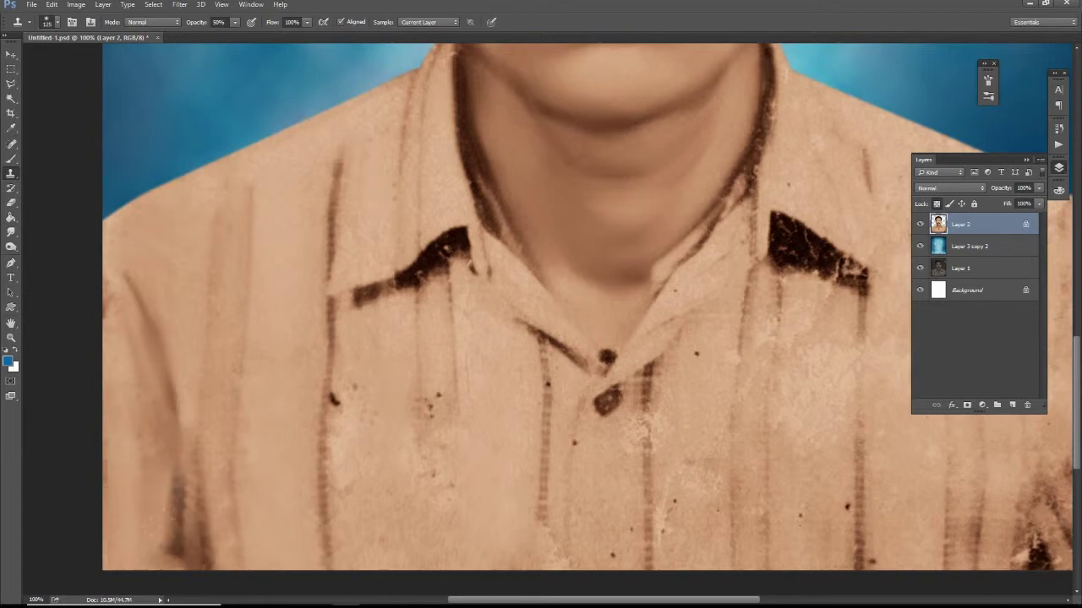
# Clone out the dark blob and specks on the shirt and lighten the dark collar tip.
pyautogui.click(335, 399)
pyautogui.click(369, 337)
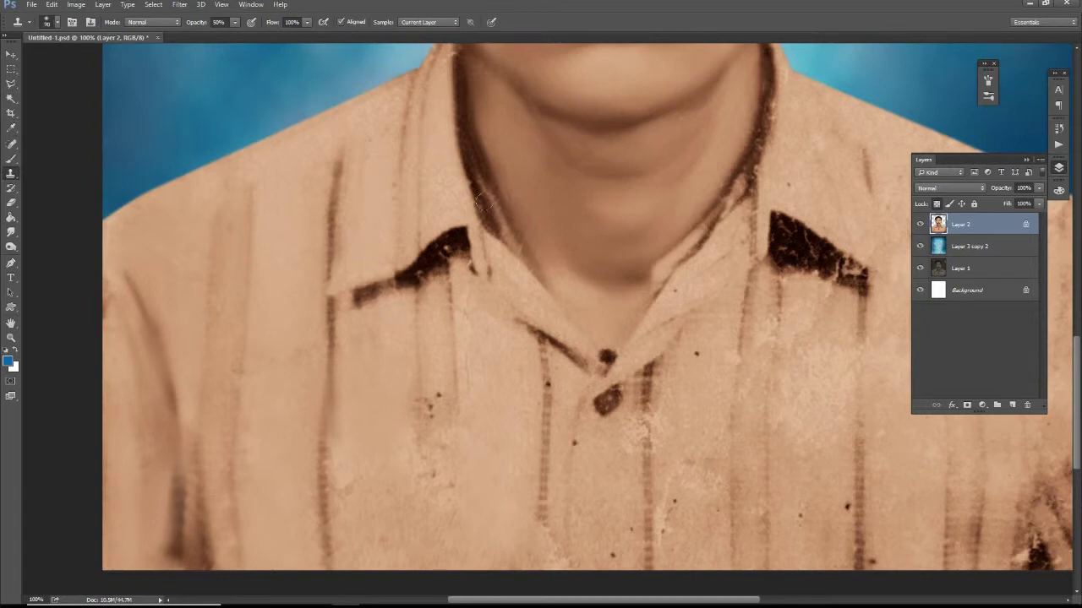
pyautogui.click(456, 370)
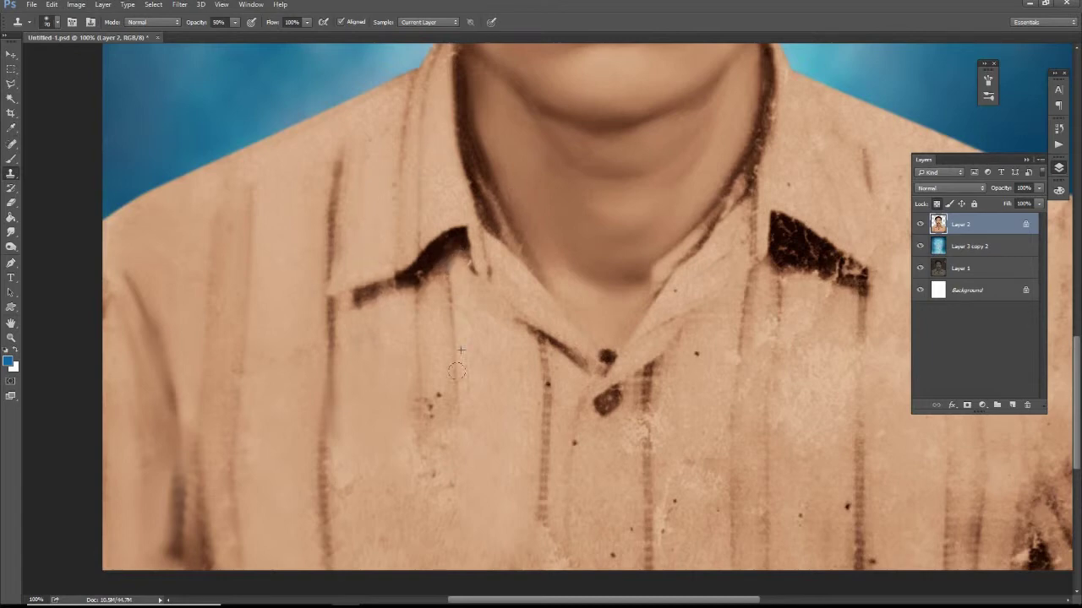
pyautogui.click(430, 405)
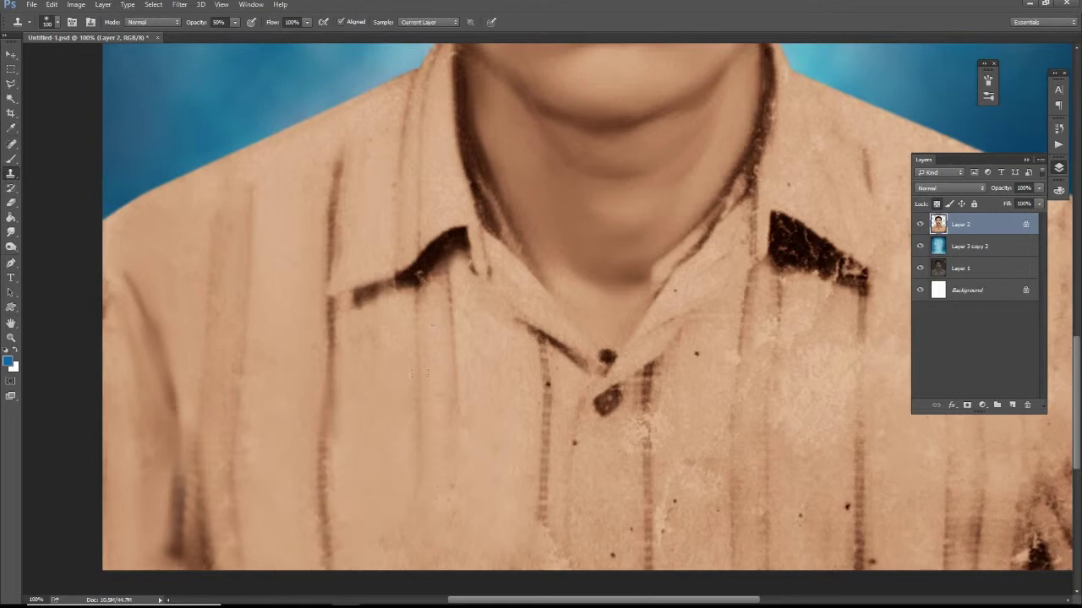
# Resample clean fabric and even out the shirt stripe and right collar texture.
pyautogui.keyDown('alt'); pyautogui.click(513, 493); pyautogui.keyUp('alt')
pyautogui.moveTo(549, 473); pyautogui.dragTo(522, 550)
pyautogui.moveTo(456, 294); pyautogui.dragTo(283, 256)
pyautogui.moveTo(634, 215)
pyautogui.mouseDown()
pyautogui.moveTo(678, 234)
pyautogui.moveTo(634, 212)
pyautogui.mouseUp()
pyautogui.scroll(1, 663, 225)
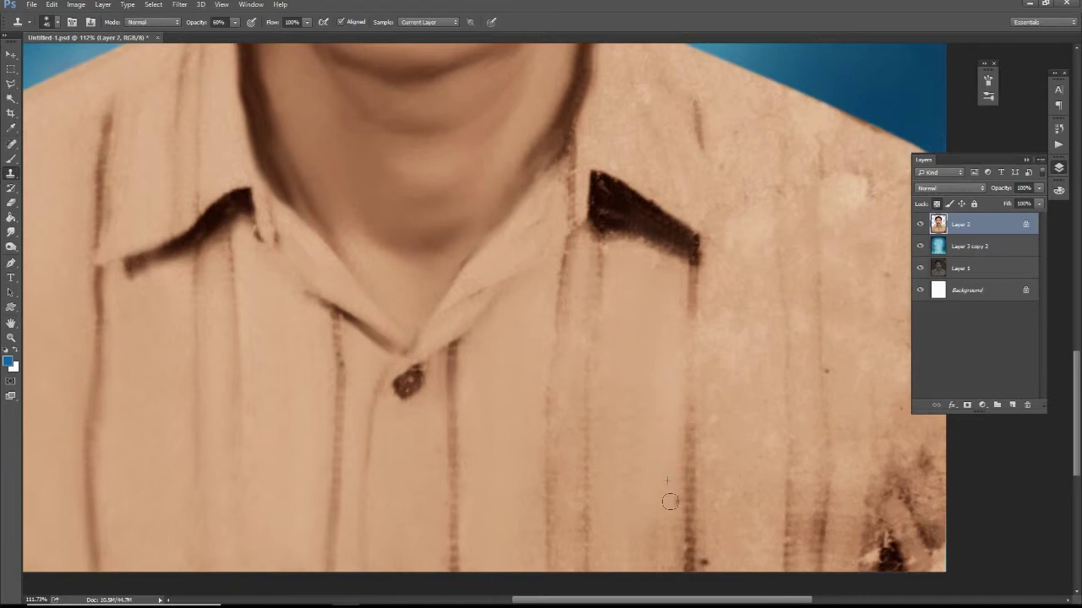
# Outline the whole shirt with the Polygonal Lasso, following the neck and V-collar.
pyautogui.hotkey('ctrl', '-')
pyautogui.hotkey('ctrl', '-')
pyautogui.press('l')
pyautogui.click(659, 153)
pyautogui.click(837, 205)
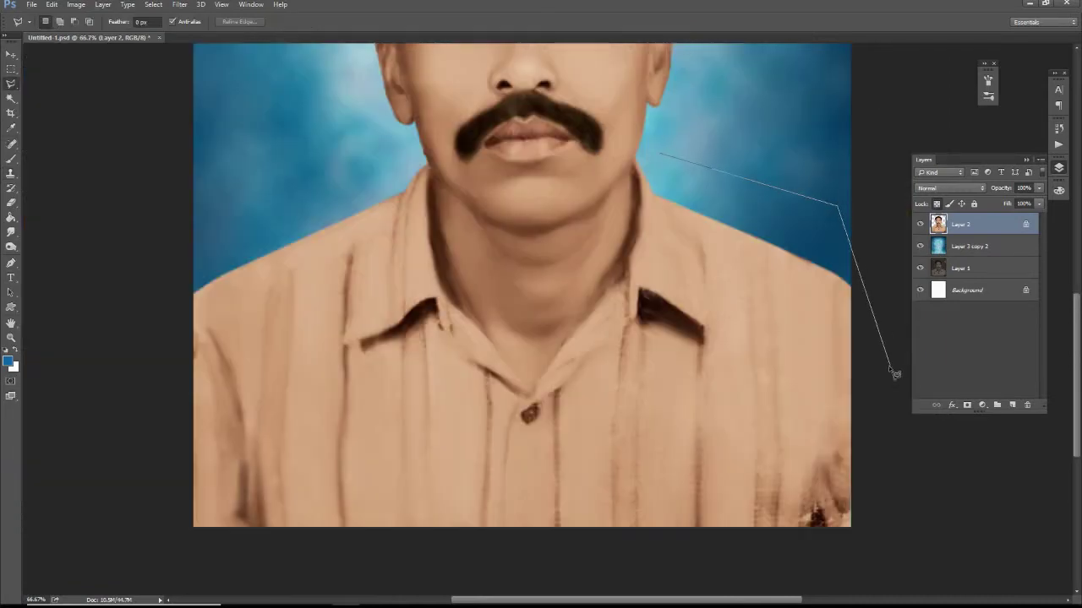
pyautogui.click(890, 365)
pyautogui.click(897, 549)
pyautogui.click(432, 247)
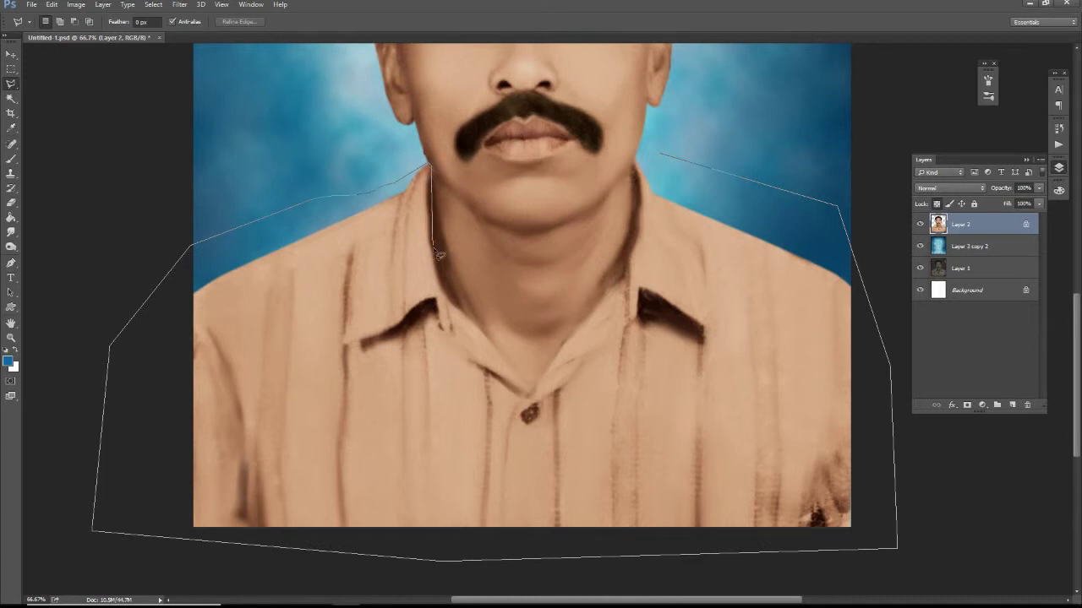
pyautogui.click(444, 291)
pyautogui.click(533, 388)
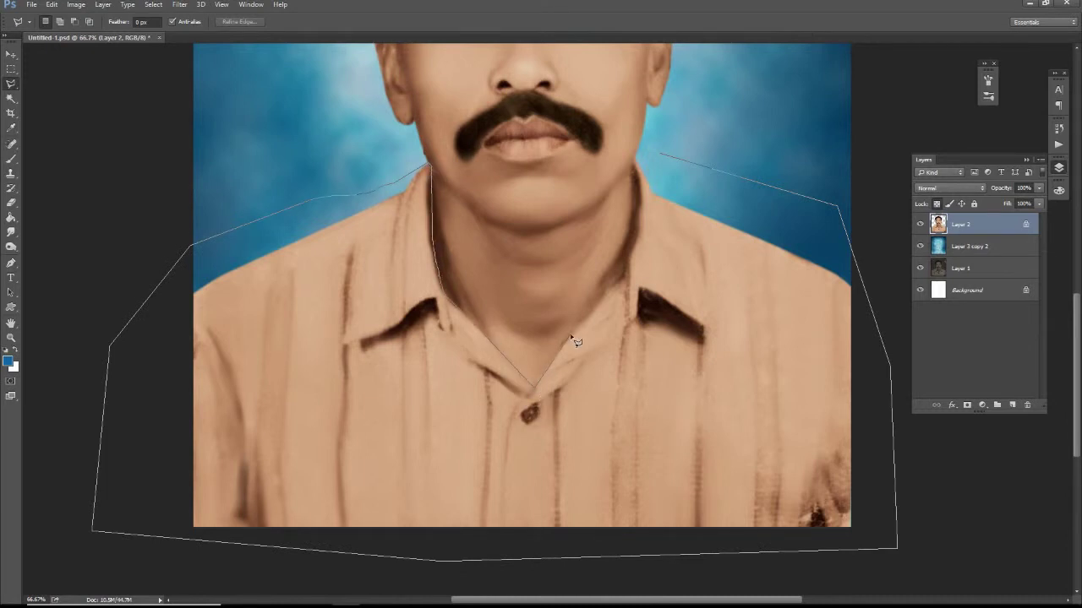
pyautogui.click(623, 272)
pyautogui.click(651, 154)
# Feather the shirt selection, cut it and paste it onto new Layer 3.
pyautogui.hotkey('shift', 'F6')
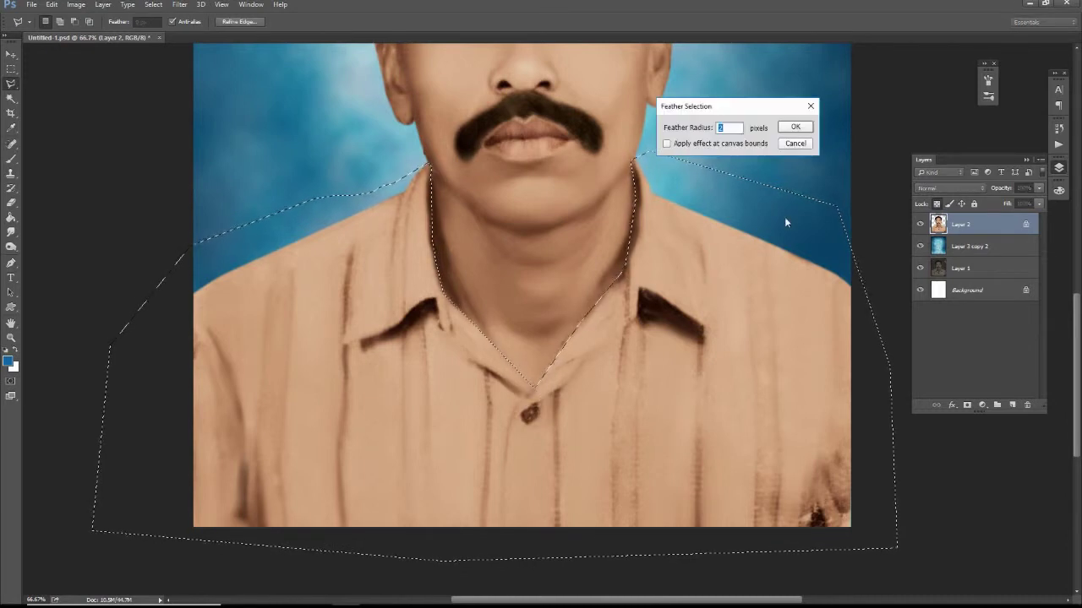
pyautogui.click(790, 114)
pyautogui.click(52, 4)
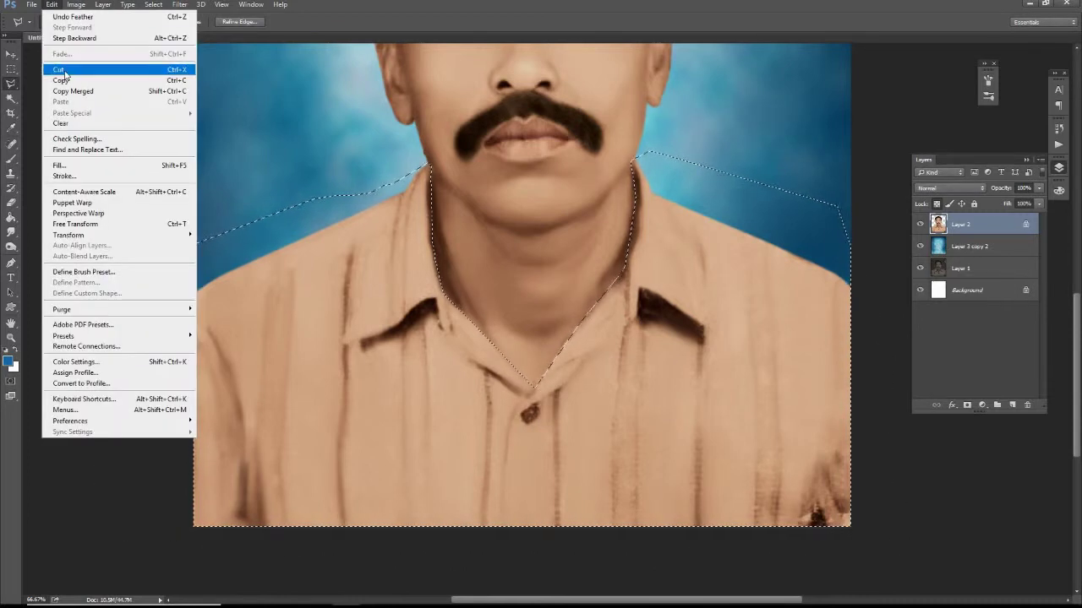
pyautogui.click(65, 103)
pyautogui.press('v')
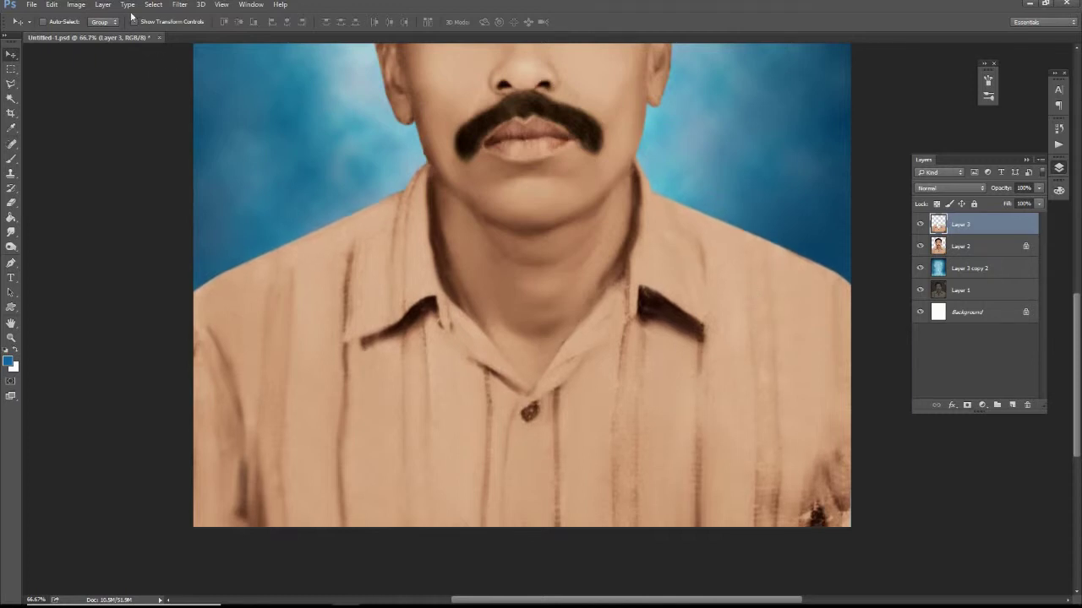
# Recolour the shirt yellow-green with Hue/Saturation at Hue +28.
pyautogui.click(75, 4)
pyautogui.moveTo(93, 71)
pyautogui.click(254, 92)
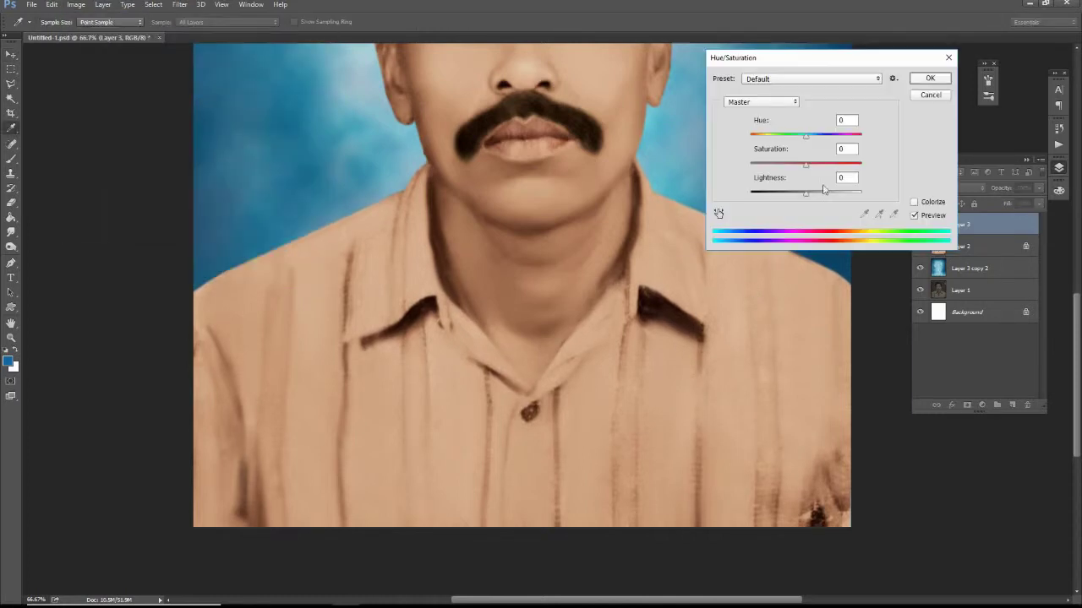
pyautogui.moveTo(806, 136); pyautogui.dragTo(831, 136)
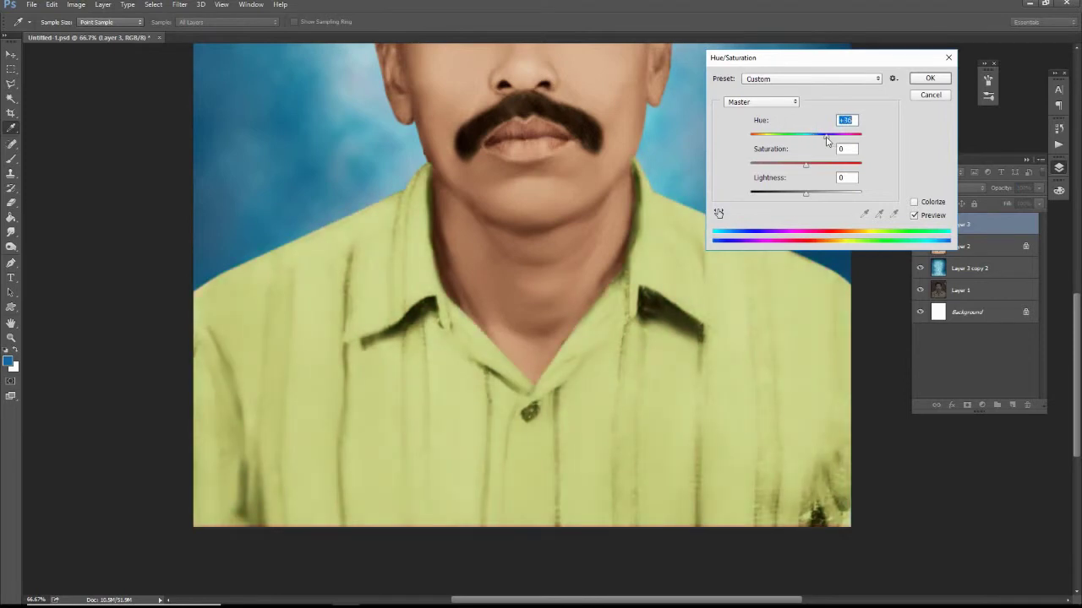
pyautogui.click(802, 169)
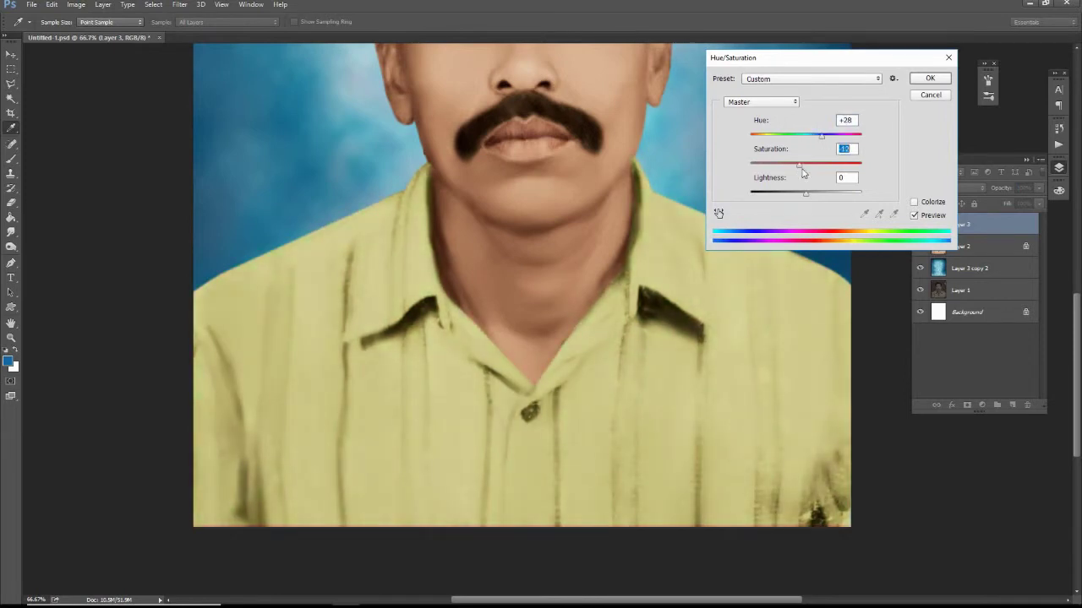
pyautogui.press('Return')
pyautogui.press('v')
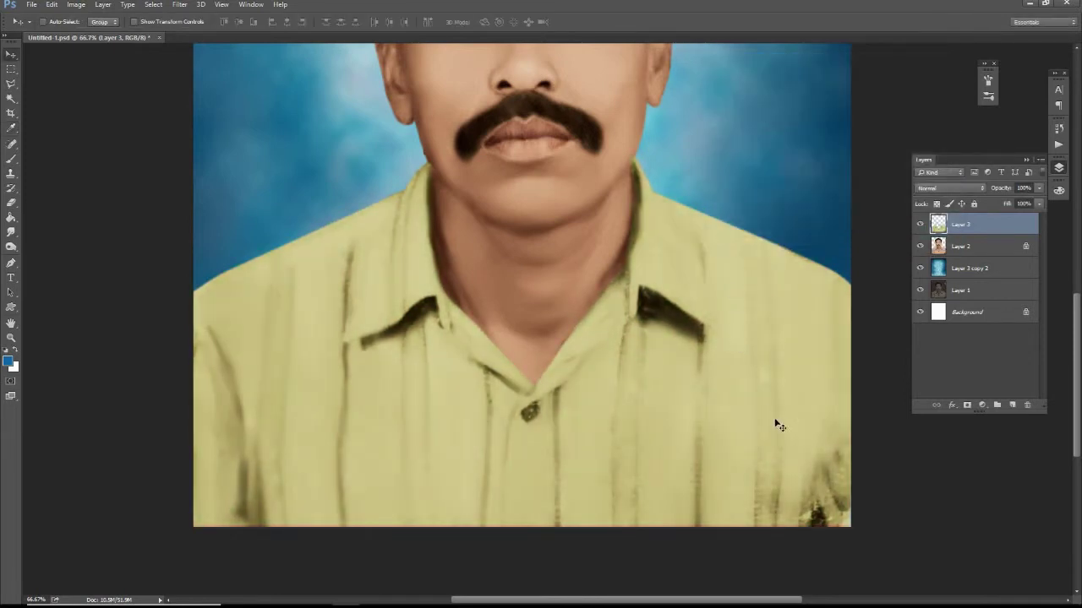
pyautogui.press('l')
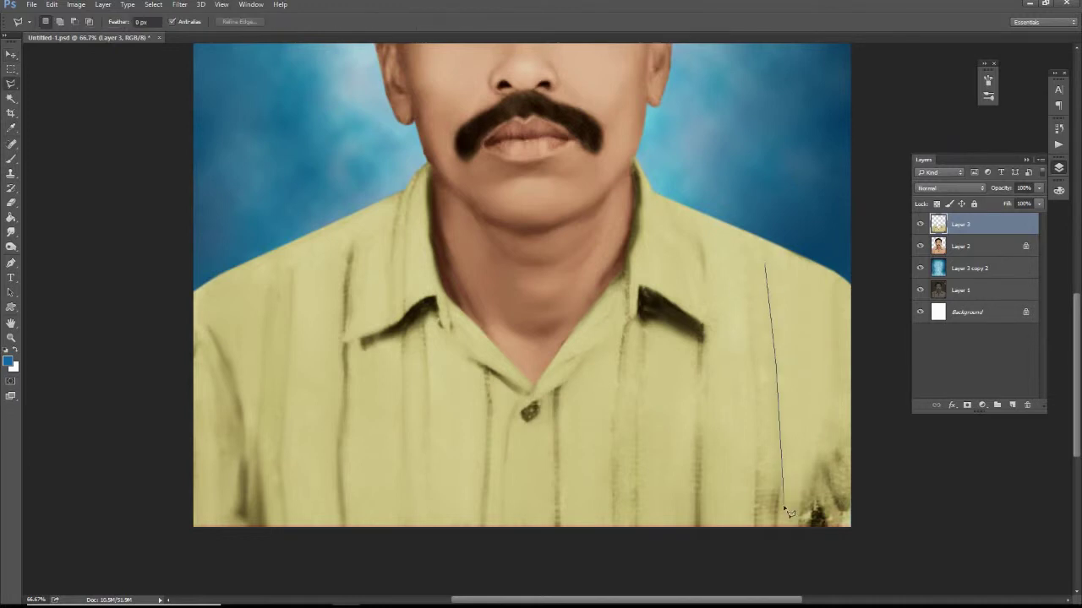
# Outline the shirt's vertical stripes, including the one beside the collar, with the Polygonal Lasso.
pyautogui.moveTo(759, 465)
pyautogui.mouseDown()
pyautogui.moveTo(742, 251)
pyautogui.moveTo(713, 281)
pyautogui.mouseUp()
pyautogui.click(704, 283)
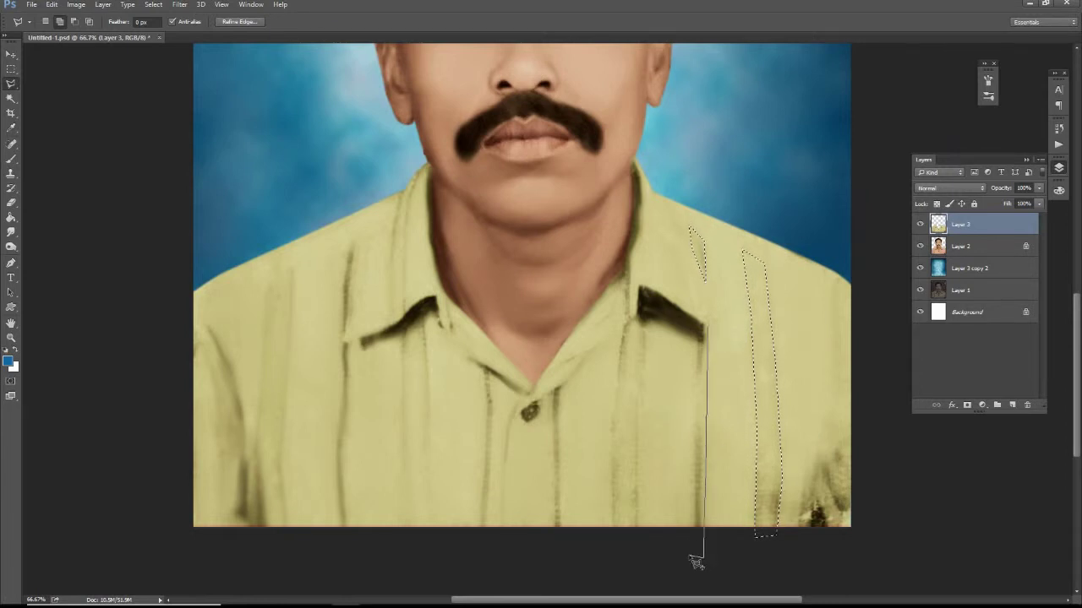
pyautogui.click(696, 320)
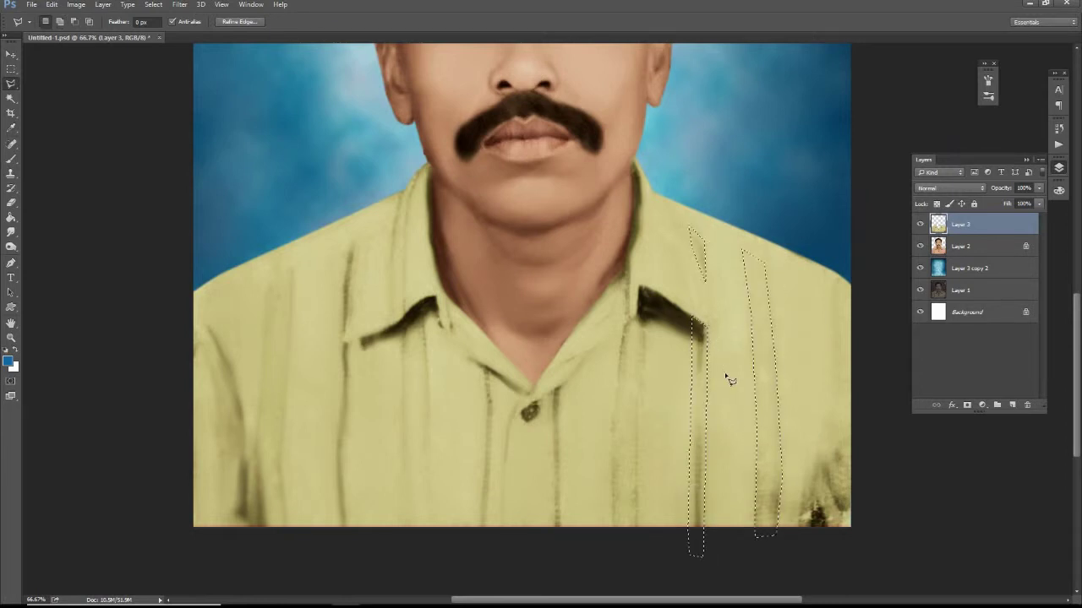
pyautogui.click(644, 300)
pyautogui.click(637, 532)
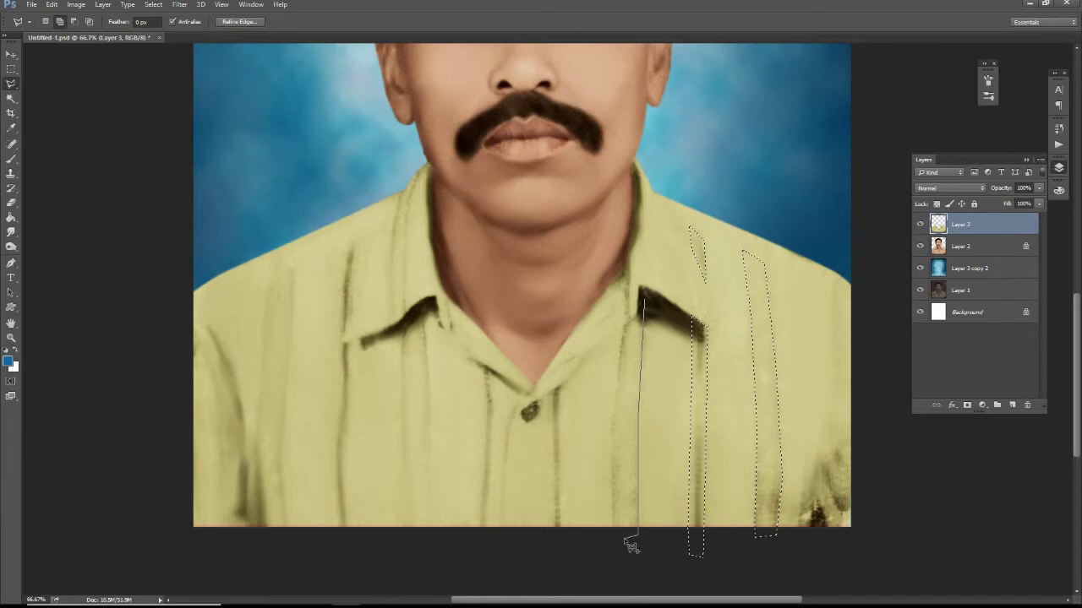
pyautogui.click(617, 376)
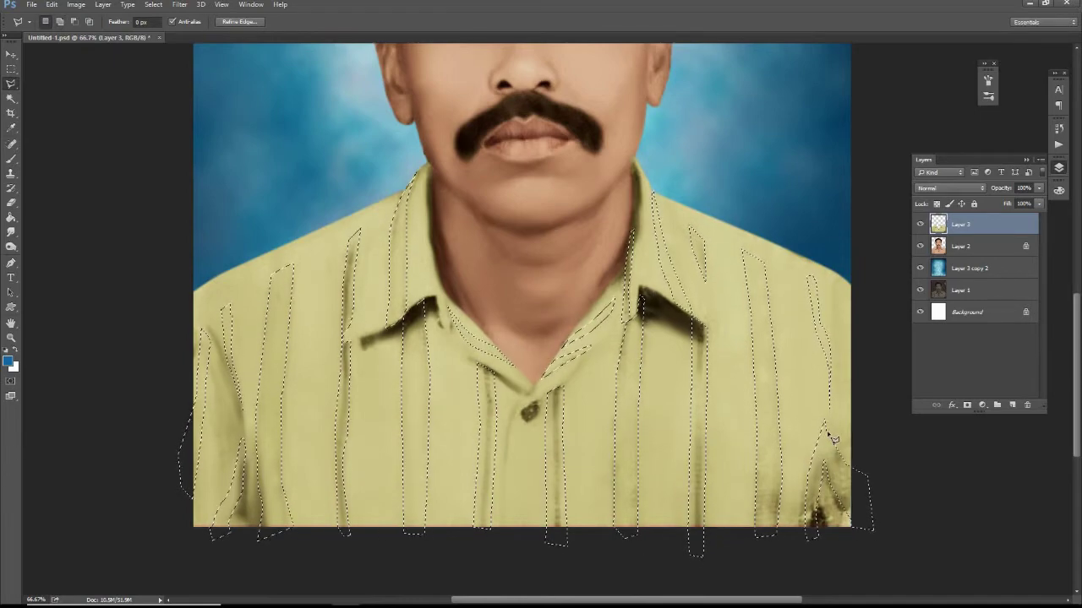
# Feather the stripe selection, shift it pink with Hue -32 and Saturation +15, then deselect.
pyautogui.click(153, 4)
pyautogui.moveTo(162, 150)
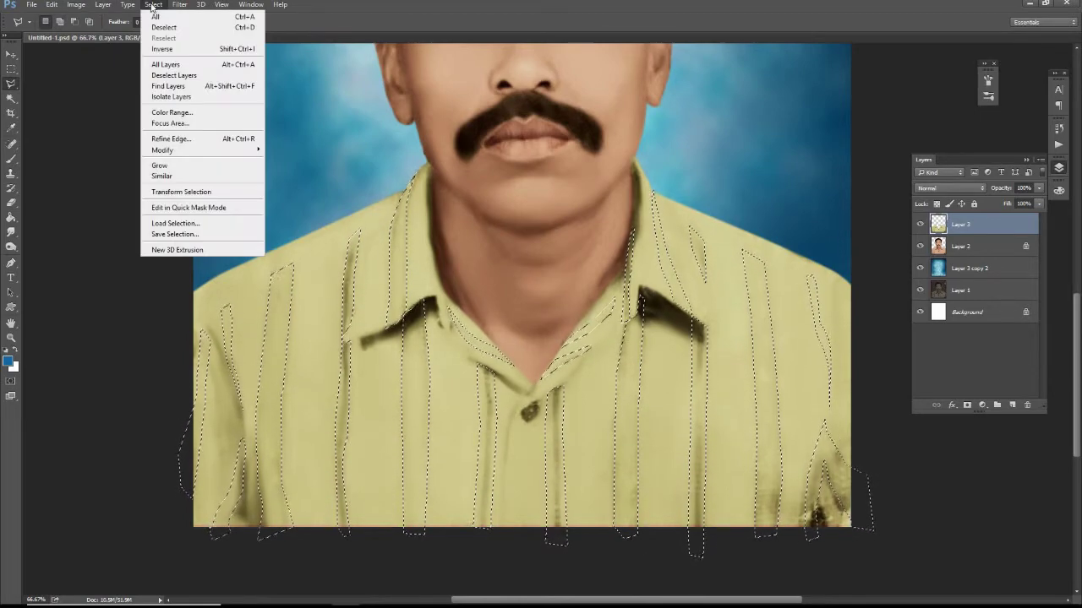
pyautogui.click(287, 193)
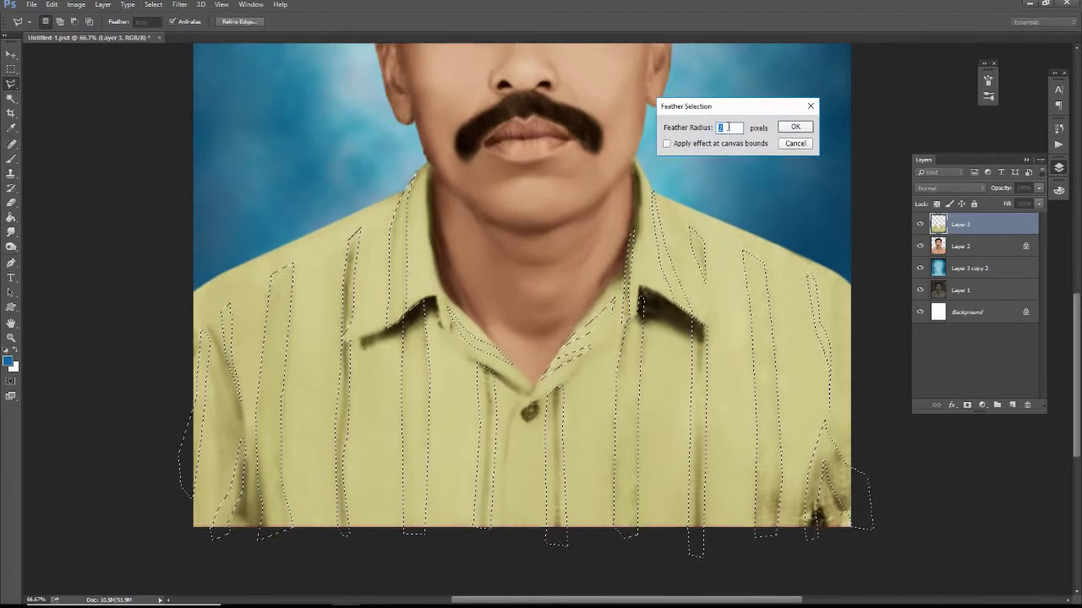
pyautogui.press('Return')
pyautogui.click(74, 5)
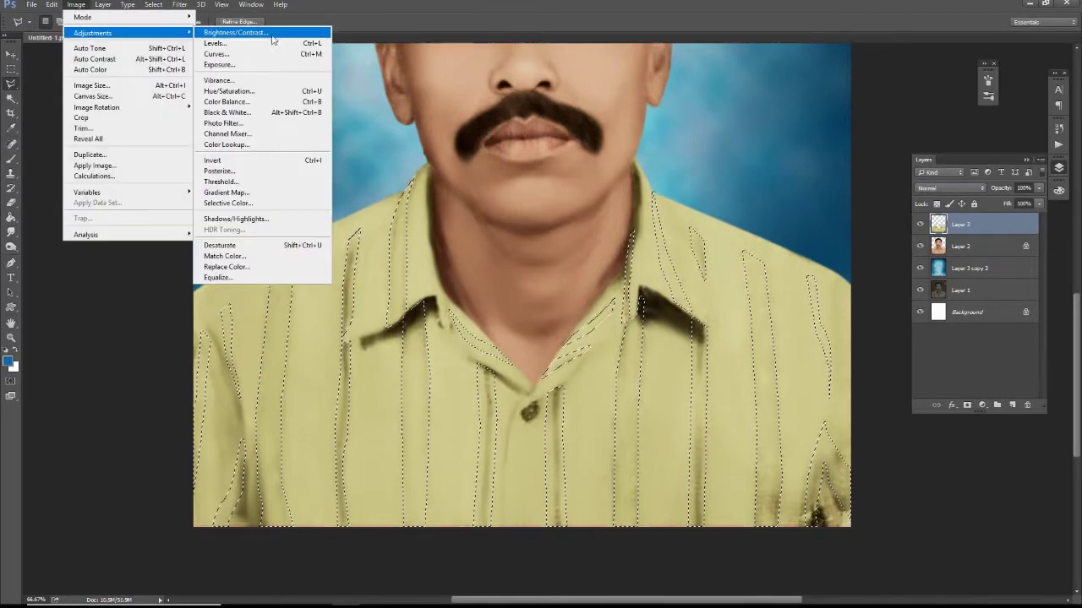
pyautogui.click(228, 92)
pyautogui.moveTo(807, 139)
pyautogui.mouseDown()
pyautogui.moveTo(787, 136)
pyautogui.moveTo(814, 164)
pyautogui.moveTo(803, 197)
pyautogui.moveTo(819, 163)
pyautogui.moveTo(781, 136)
pyautogui.mouseUp()
pyautogui.press('Return')
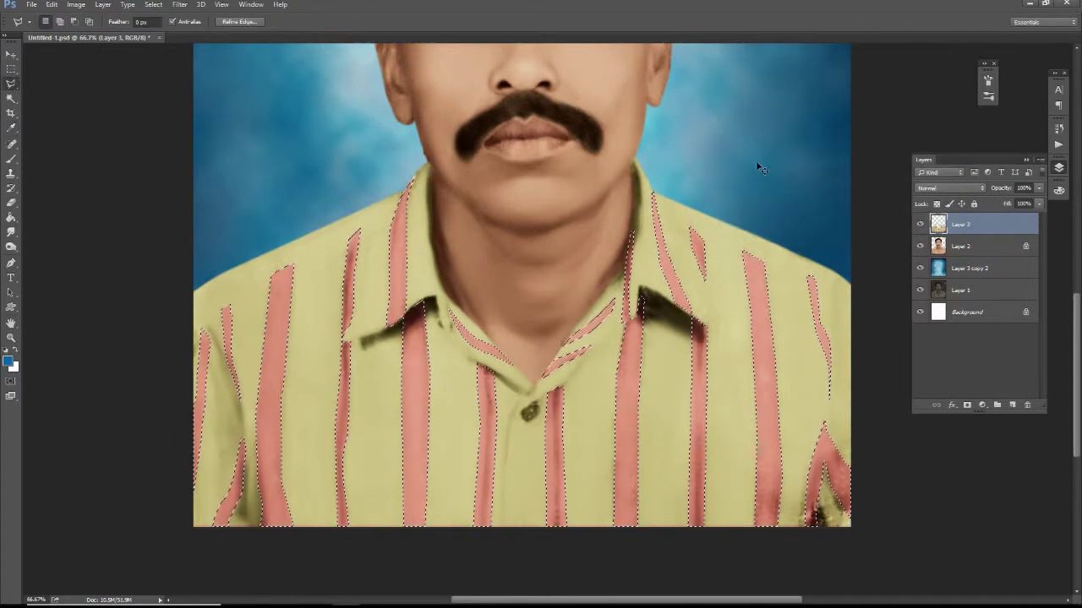
pyautogui.hotkey('ctrl', 'd')
pyautogui.scroll(2, 720, 232)
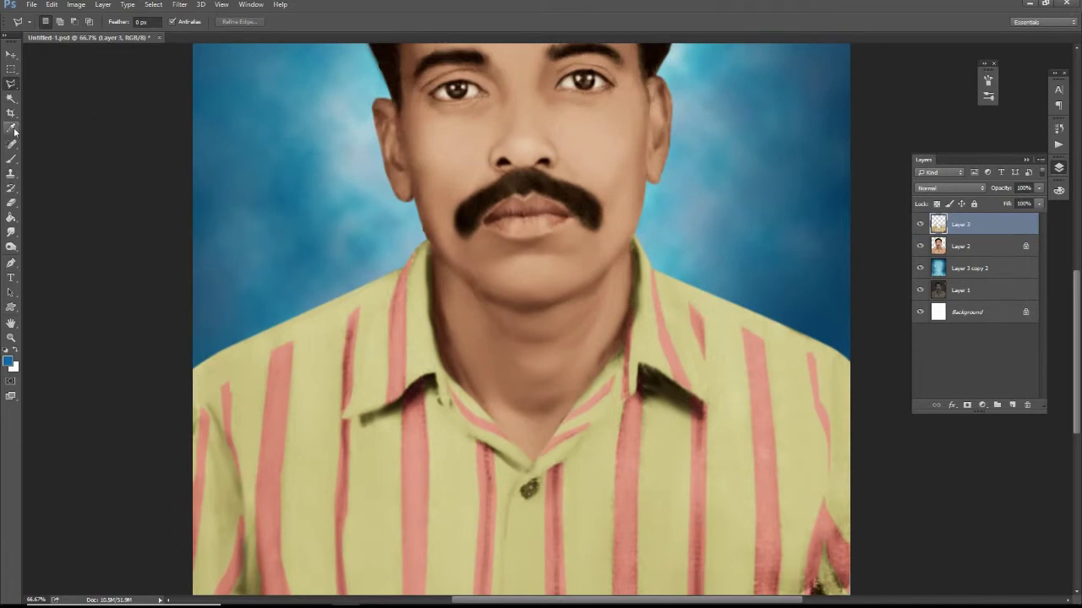
# Burn deeper shadows into the collars, inner collar edge, placket and neckline.
pyautogui.scroll(-2, 270, 211)
pyautogui.press('o')
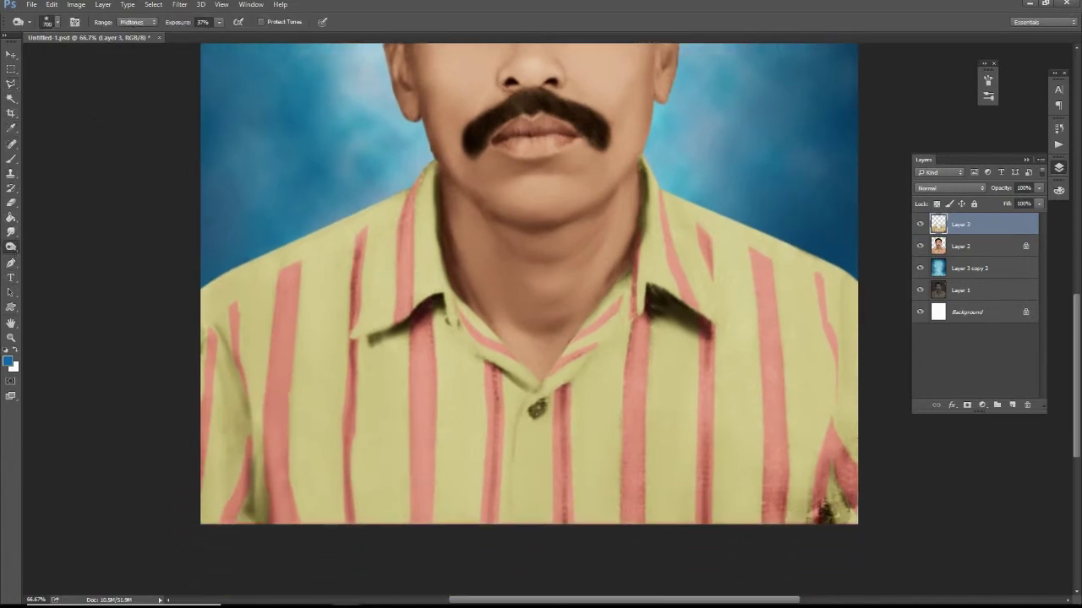
pyautogui.moveTo(833, 460)
pyautogui.mouseDown()
pyautogui.moveTo(818, 507)
pyautogui.moveTo(840, 355)
pyautogui.mouseUp()
pyautogui.press('[')
pyautogui.press('[')
pyautogui.moveTo(826, 495); pyautogui.dragTo(815, 477)
pyautogui.moveTo(666, 304); pyautogui.dragTo(652, 293)
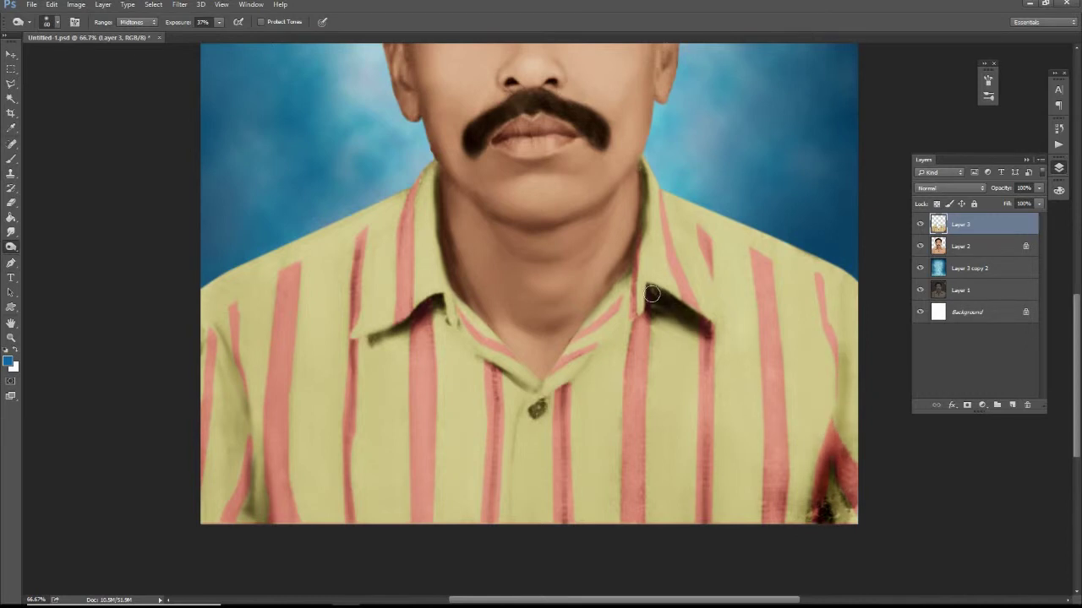
pyautogui.moveTo(642, 230)
pyautogui.mouseDown()
pyautogui.moveTo(575, 355)
pyautogui.moveTo(535, 397)
pyautogui.moveTo(513, 502)
pyautogui.mouseUp()
pyautogui.moveTo(556, 399); pyautogui.dragTo(546, 514)
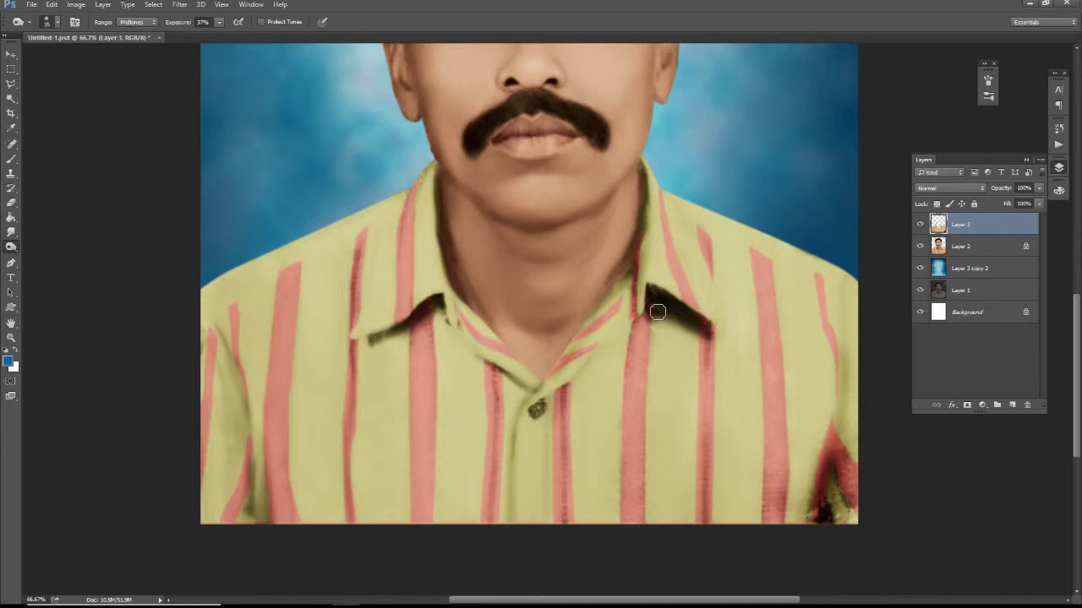
pyautogui.moveTo(687, 226); pyautogui.dragTo(739, 333)
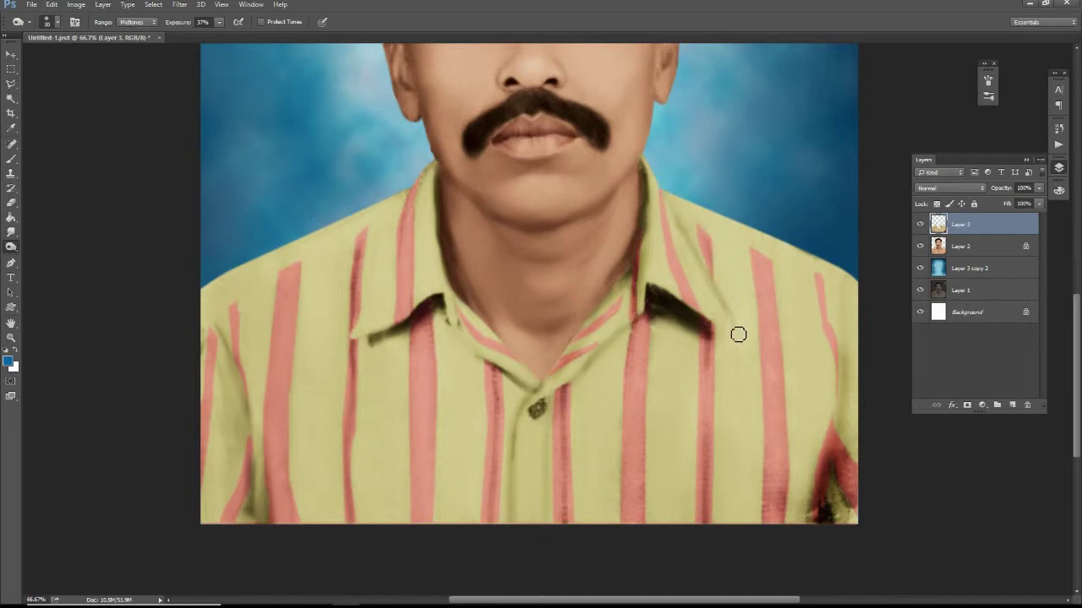
pyautogui.moveTo(659, 191)
pyautogui.mouseDown()
pyautogui.moveTo(671, 273)
pyautogui.moveTo(667, 189)
pyautogui.moveTo(647, 270)
pyautogui.moveTo(548, 385)
pyautogui.moveTo(448, 254)
pyautogui.mouseUp()
pyautogui.moveTo(460, 304)
pyautogui.mouseDown()
pyautogui.moveTo(556, 402)
pyautogui.moveTo(455, 339)
pyautogui.moveTo(516, 384)
pyautogui.moveTo(406, 367)
pyautogui.moveTo(410, 397)
pyautogui.moveTo(402, 327)
pyautogui.moveTo(415, 177)
pyautogui.moveTo(364, 329)
pyautogui.mouseUp()
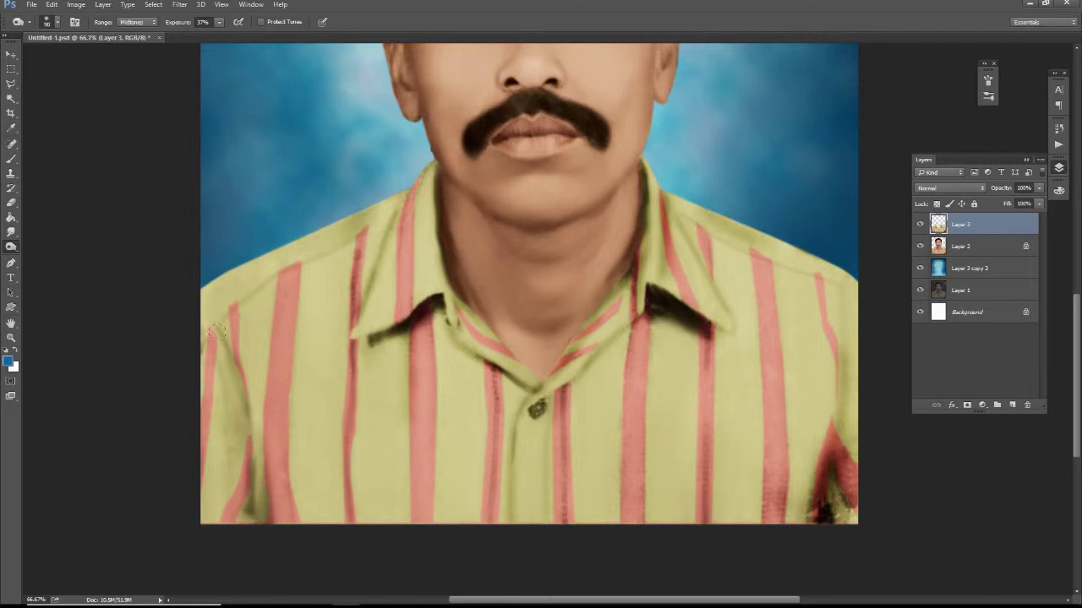
# Darken the shirt's left and right edges and the stripe shadows across the front.
pyautogui.moveTo(251, 531); pyautogui.dragTo(244, 373)
pyautogui.moveTo(841, 369); pyautogui.dragTo(840, 463)
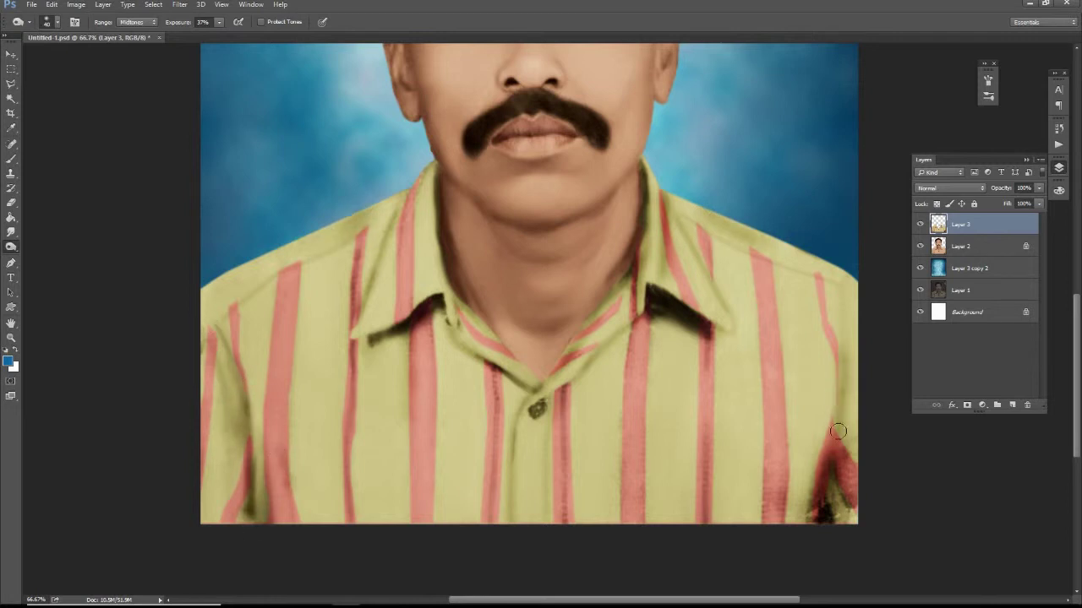
pyautogui.moveTo(664, 330)
pyautogui.mouseDown()
pyautogui.moveTo(636, 439)
pyautogui.moveTo(541, 347)
pyautogui.moveTo(444, 331)
pyautogui.moveTo(442, 456)
pyautogui.mouseUp()
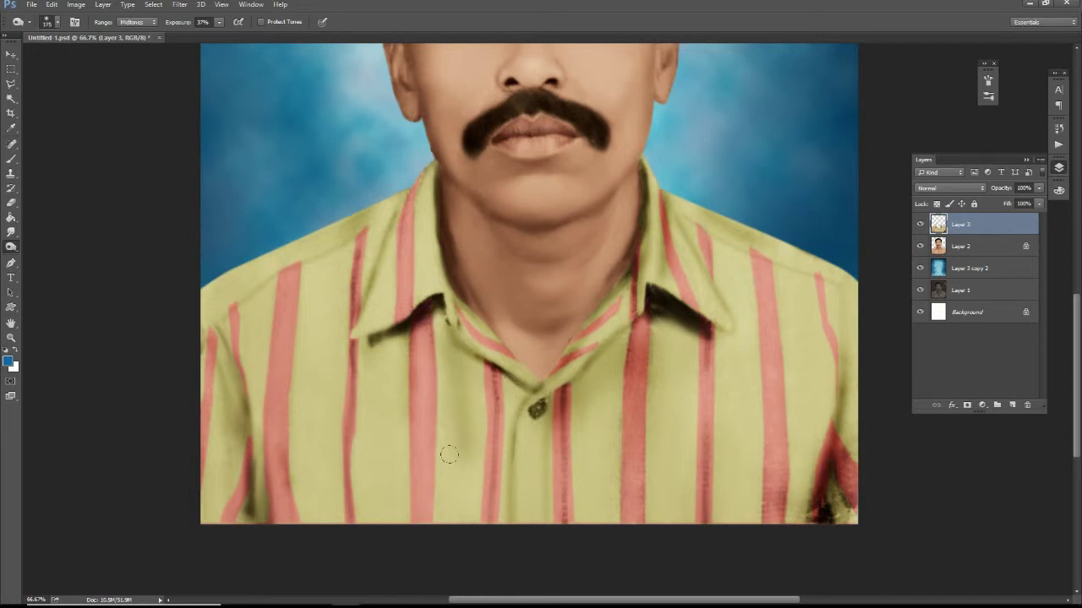
pyautogui.moveTo(381, 473); pyautogui.dragTo(372, 347)
pyautogui.moveTo(291, 517)
pyautogui.mouseDown()
pyautogui.moveTo(276, 471)
pyautogui.moveTo(287, 281)
pyautogui.moveTo(278, 442)
pyautogui.mouseUp()
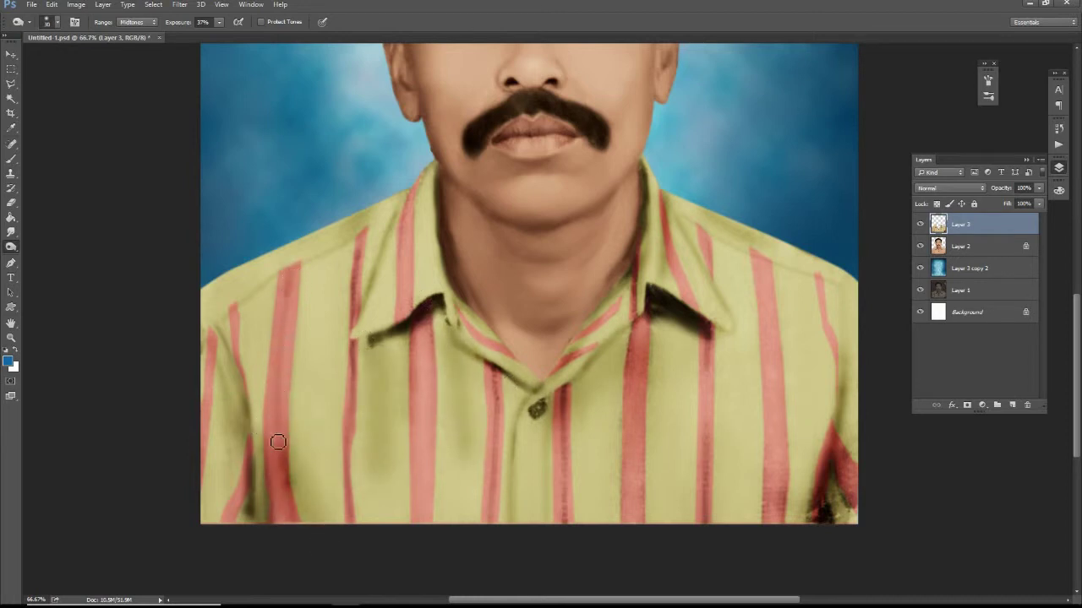
pyautogui.press('[')
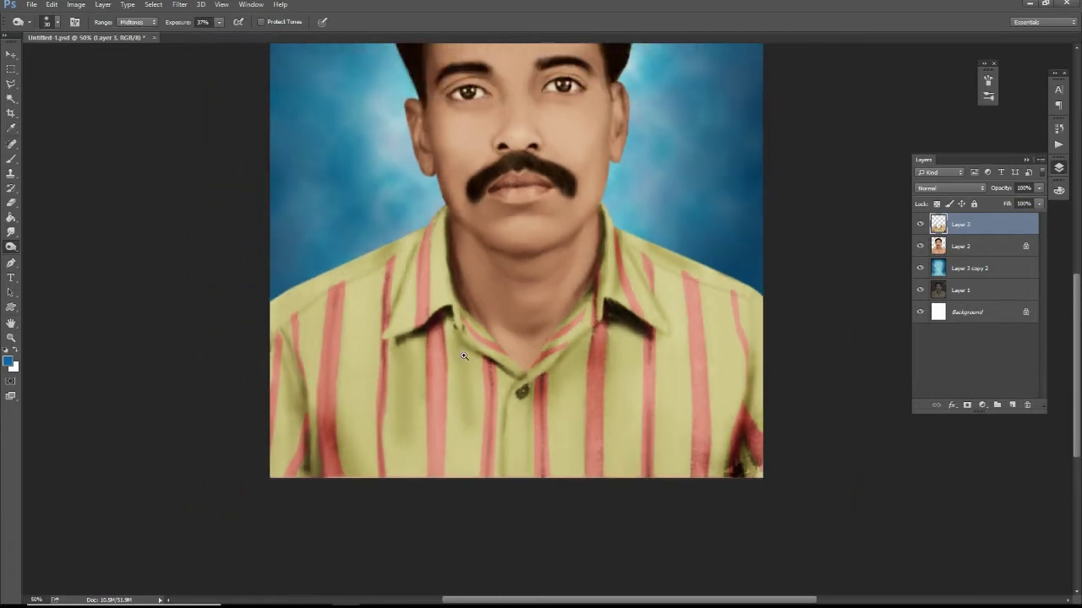
pyautogui.moveTo(477, 339); pyautogui.dragTo(560, 447)
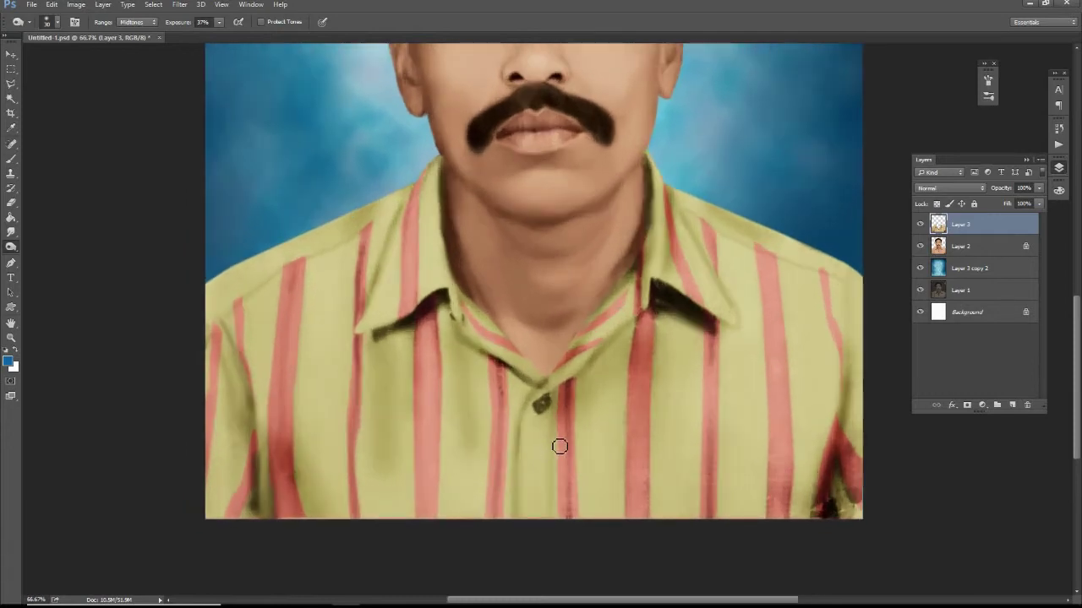
# Brighten the stripes on the right, centre and left of the shirt with Dodge at 70% exposure.
pyautogui.rightClick(11, 252)
pyautogui.click(51, 255)
pyautogui.moveTo(816, 395); pyautogui.dragTo(810, 512)
pyautogui.moveTo(813, 317); pyautogui.dragTo(798, 515)
pyautogui.moveTo(743, 368); pyautogui.dragTo(725, 503)
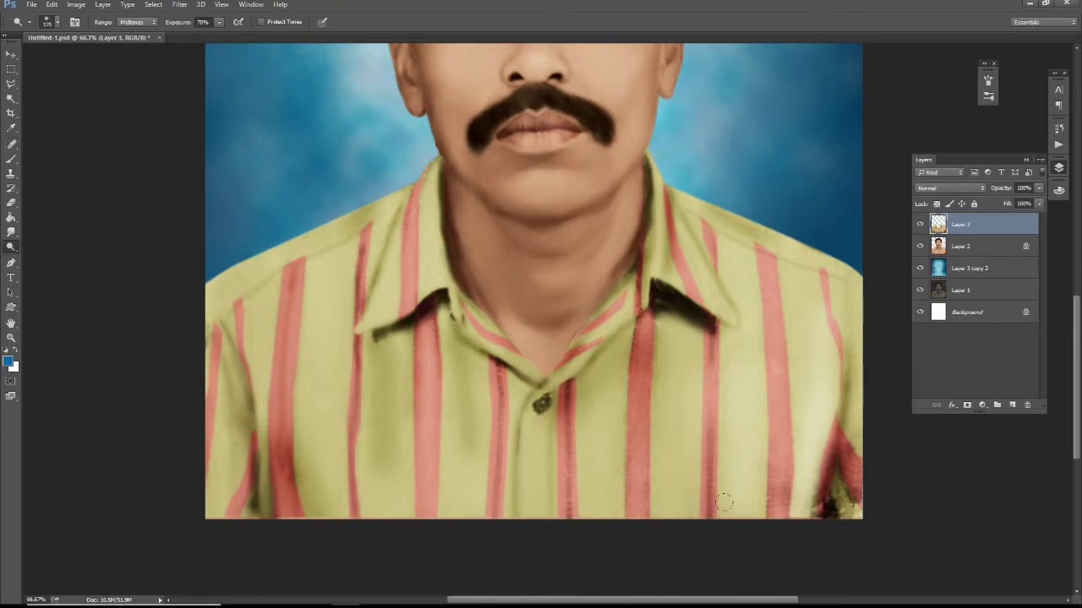
pyautogui.moveTo(708, 372)
pyautogui.mouseDown()
pyautogui.moveTo(705, 512)
pyautogui.moveTo(630, 313)
pyautogui.mouseUp()
pyautogui.press('[')
pyautogui.moveTo(403, 322); pyautogui.dragTo(414, 416)
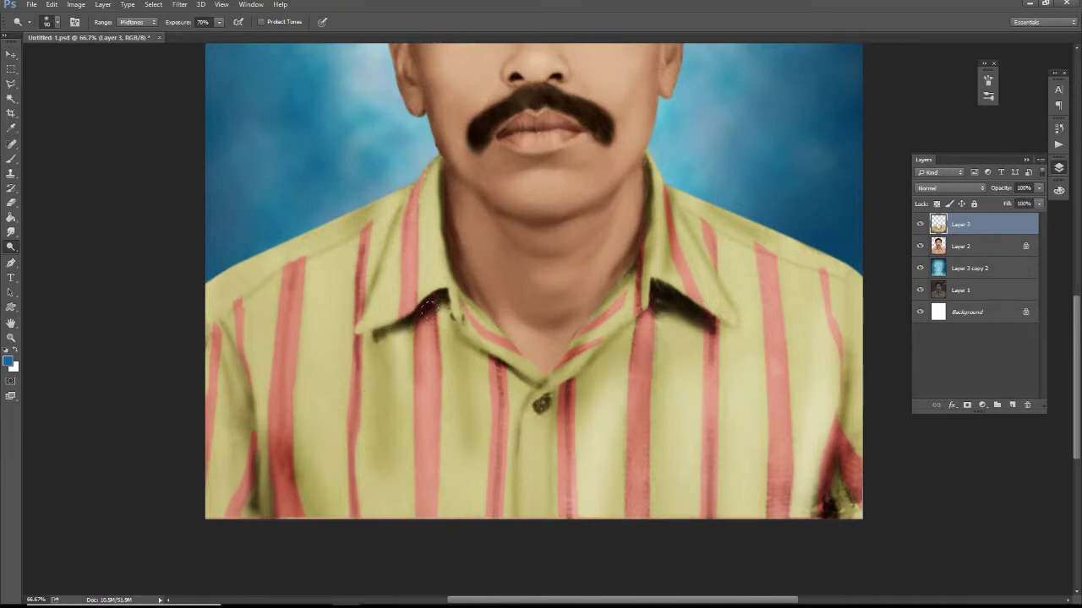
pyautogui.moveTo(431, 304); pyautogui.dragTo(433, 443)
pyautogui.moveTo(300, 296); pyautogui.dragTo(384, 507)
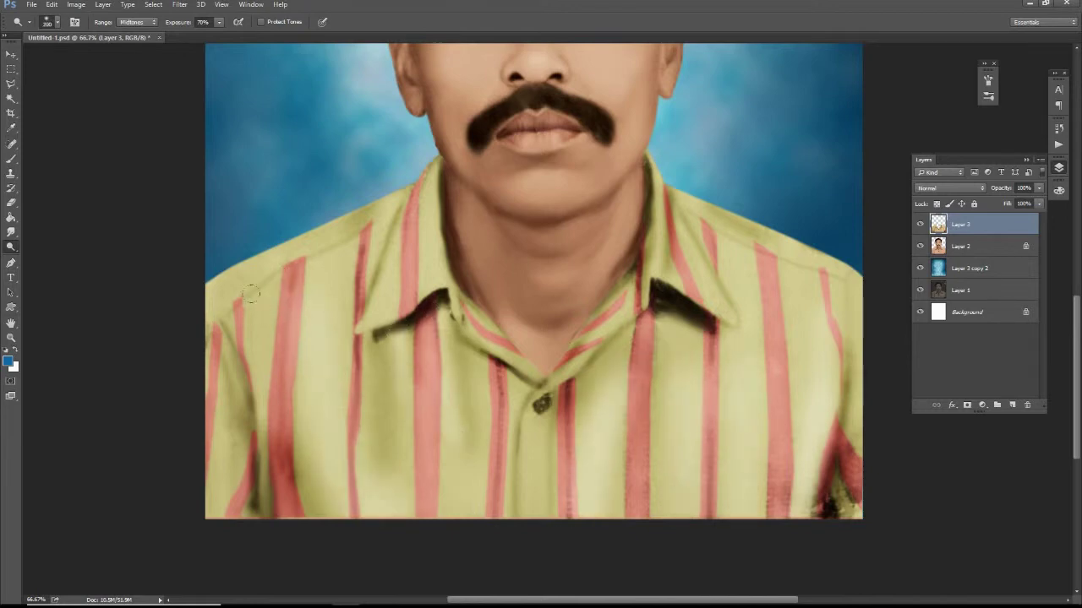
pyautogui.moveTo(283, 317); pyautogui.dragTo(283, 405)
# Brighten both shoulders, the right collar and the shirt's left edge.
pyautogui.press(']')
pyautogui.moveTo(198, 285)
pyautogui.mouseDown()
pyautogui.moveTo(381, 211)
pyautogui.moveTo(372, 262)
pyautogui.mouseUp()
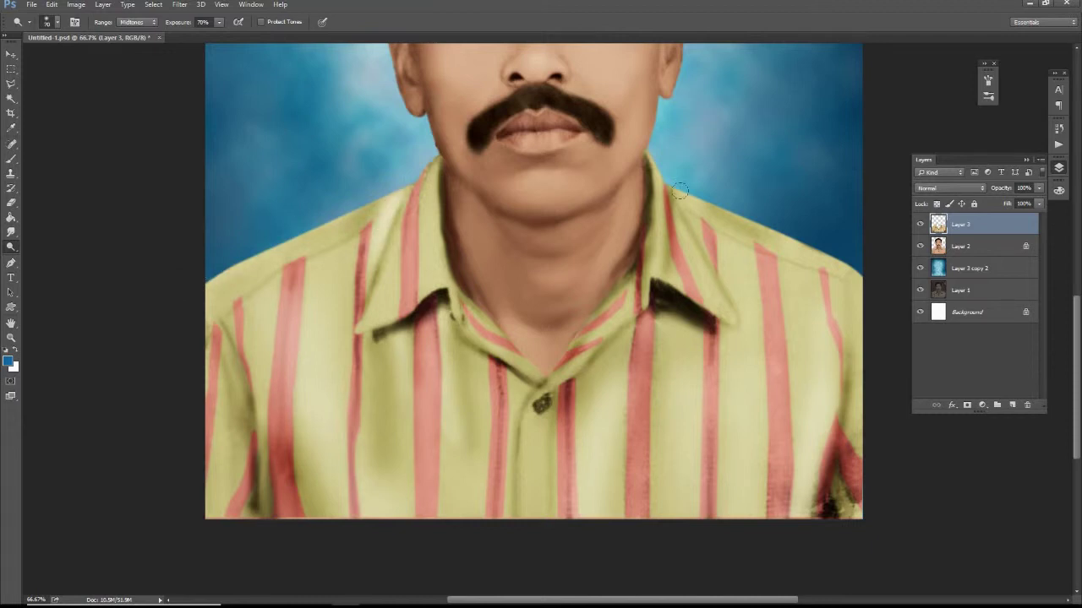
pyautogui.moveTo(661, 186); pyautogui.dragTo(660, 164)
pyautogui.moveTo(693, 245); pyautogui.dragTo(717, 310)
pyautogui.moveTo(687, 202); pyautogui.dragTo(765, 287)
pyautogui.moveTo(376, 213); pyautogui.dragTo(320, 258)
pyautogui.moveTo(728, 213); pyautogui.dragTo(857, 302)
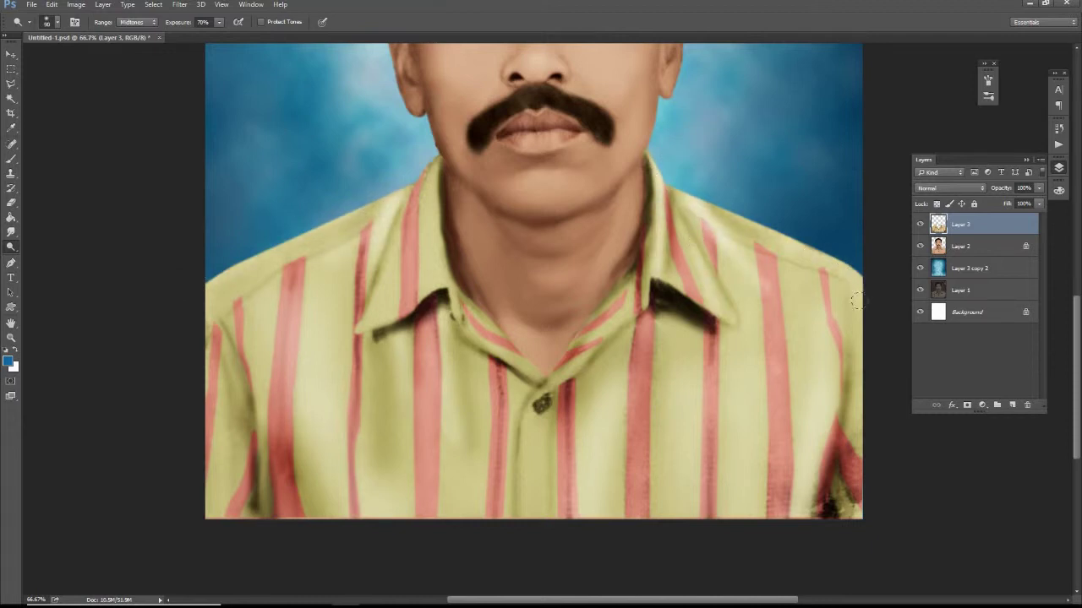
pyautogui.moveTo(228, 376); pyautogui.dragTo(241, 399)
# Raise Brightness/Contrast on the shirt (Layer 3) and slightly on the face (Layer 2).
pyautogui.click(75, 4)
pyautogui.click(245, 34)
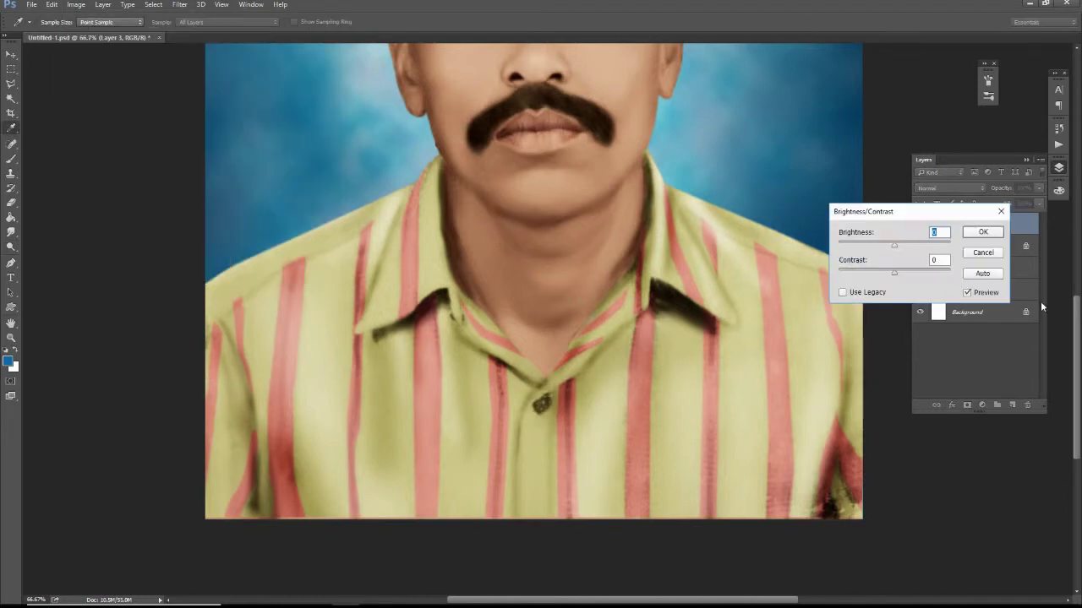
pyautogui.moveTo(894, 244); pyautogui.dragTo(900, 275)
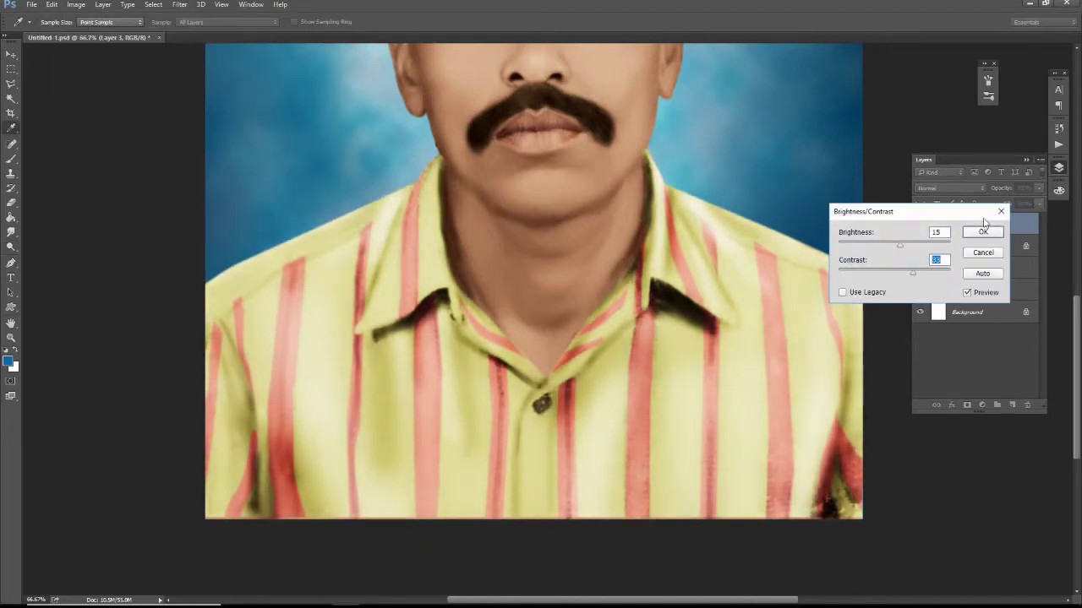
pyautogui.click(985, 235)
pyautogui.hotkey('alt', 'i')
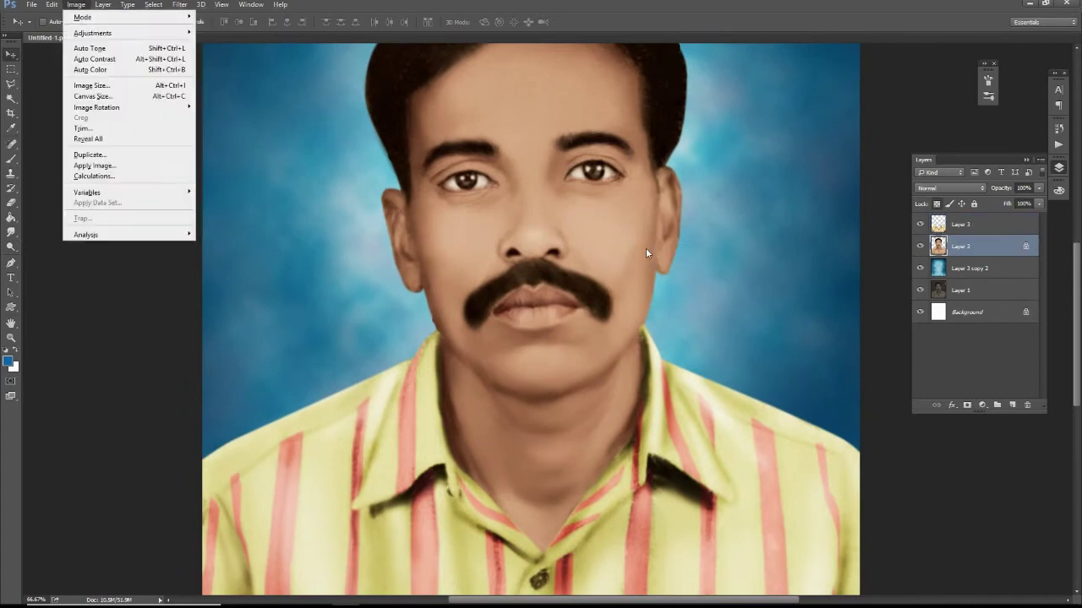
pyautogui.press('a')
pyautogui.press('c')
pyautogui.moveTo(894, 244); pyautogui.dragTo(901, 246)
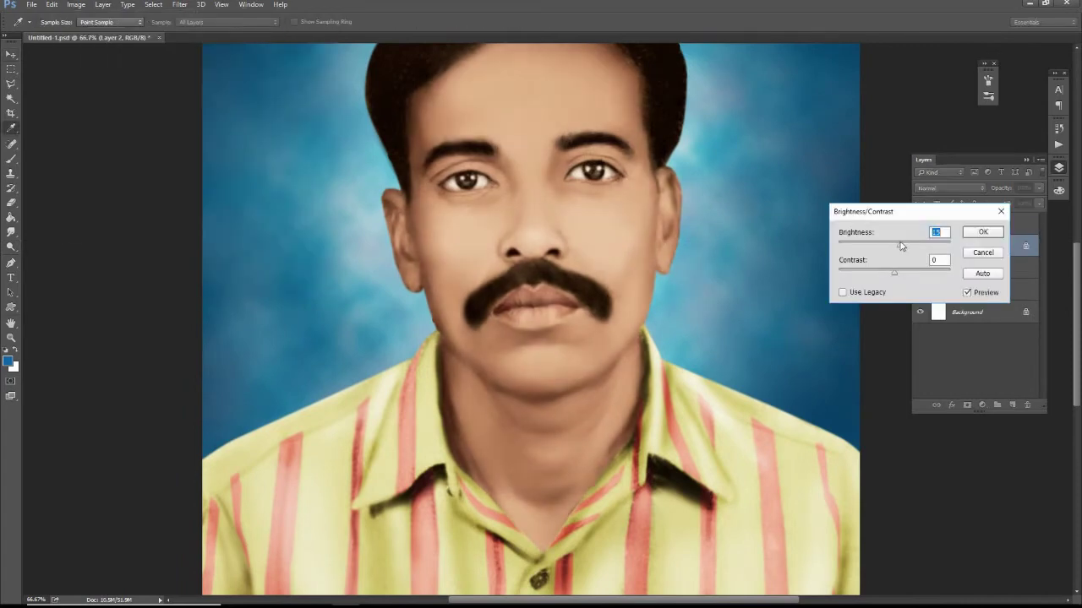
pyautogui.click(977, 237)
# Darken the blue backdrop's midtones with Levels at 0.71 on Layer 3 copy 2.
pyautogui.hotkey('ctrl', 'e')
pyautogui.hotkey('ctrl', 'l')
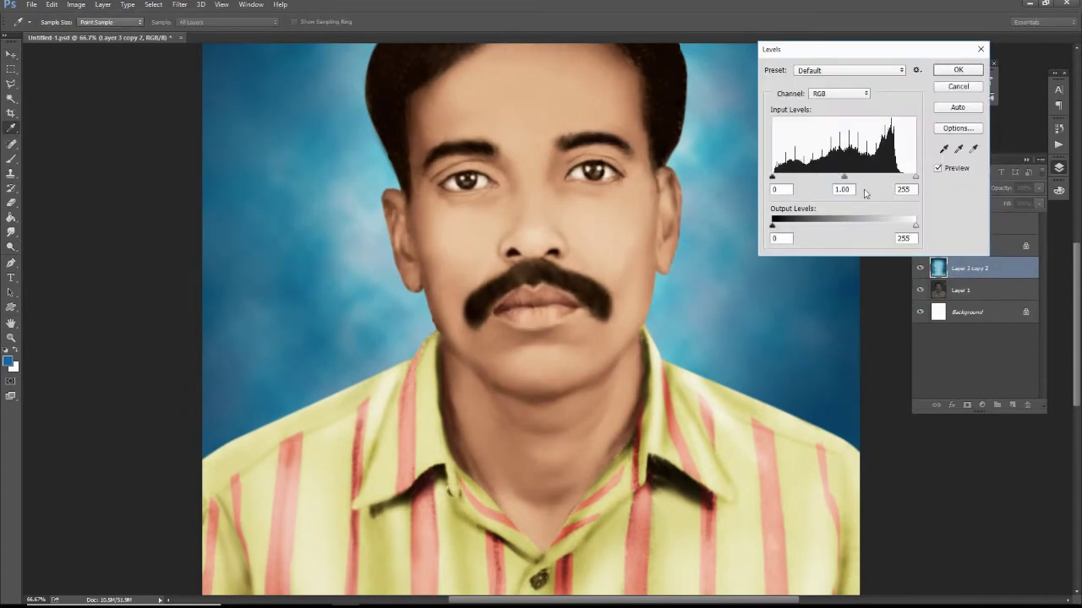
pyautogui.moveTo(843, 177)
pyautogui.mouseDown()
pyautogui.moveTo(896, 176)
pyautogui.moveTo(855, 180)
pyautogui.mouseUp()
pyautogui.press('Return')
# Clone clean blue backdrop over the bright patches above the hair and right of the ear.
pyautogui.scroll(3, 724, 261)
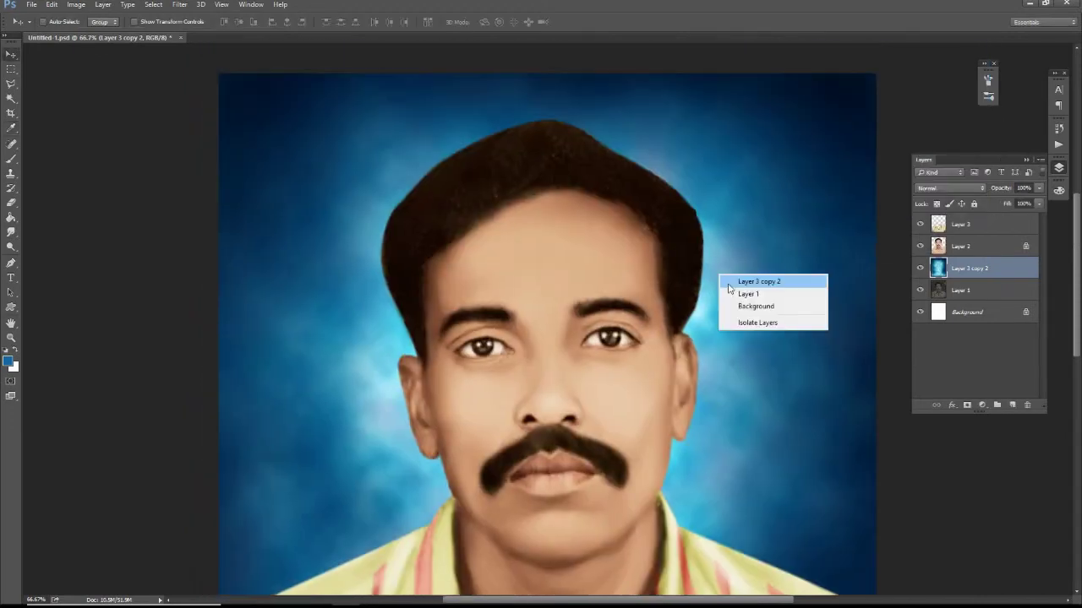
pyautogui.press('s')
pyautogui.keyDown('alt'); pyautogui.click(717, 303); pyautogui.keyUp('alt')
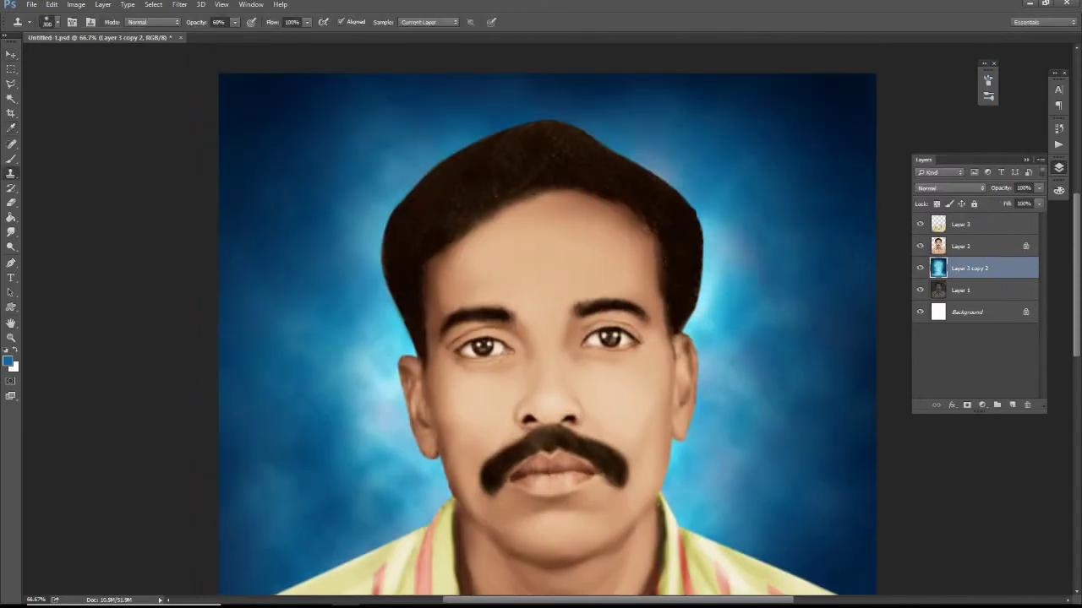
pyautogui.moveTo(718, 253); pyautogui.dragTo(729, 370)
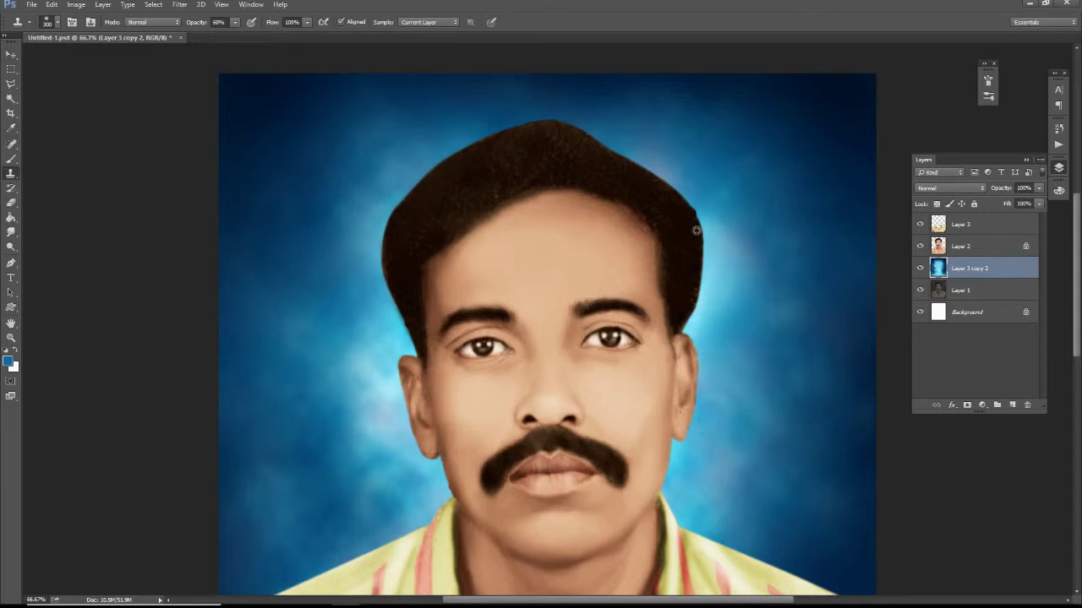
pyautogui.moveTo(696, 230)
pyautogui.mouseDown()
pyautogui.moveTo(617, 135)
pyautogui.moveTo(554, 108)
pyautogui.moveTo(526, 133)
pyautogui.mouseUp()
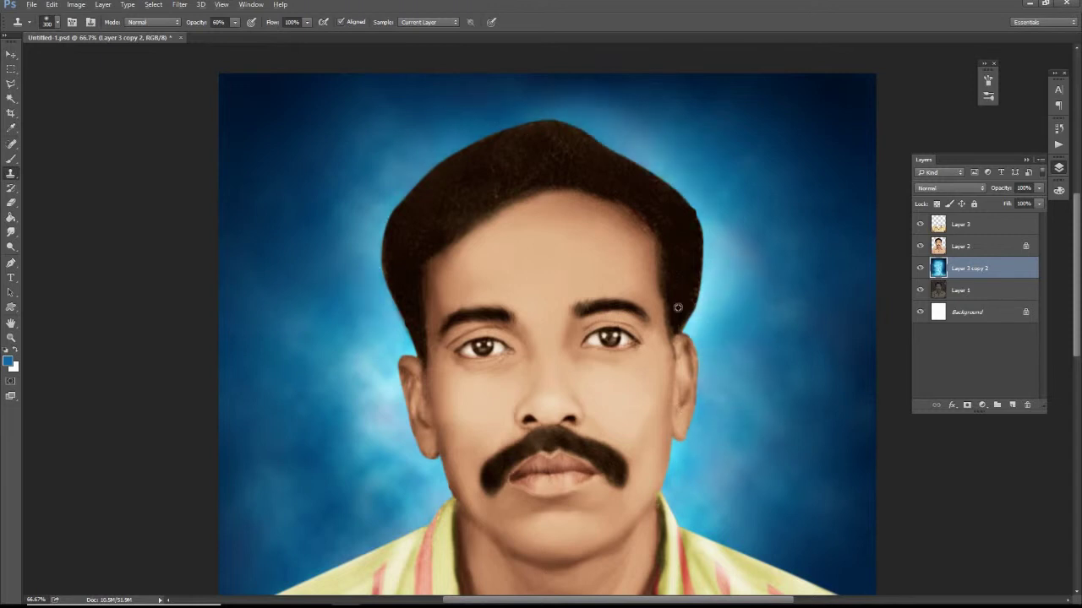
pyautogui.moveTo(678, 308); pyautogui.dragTo(717, 245)
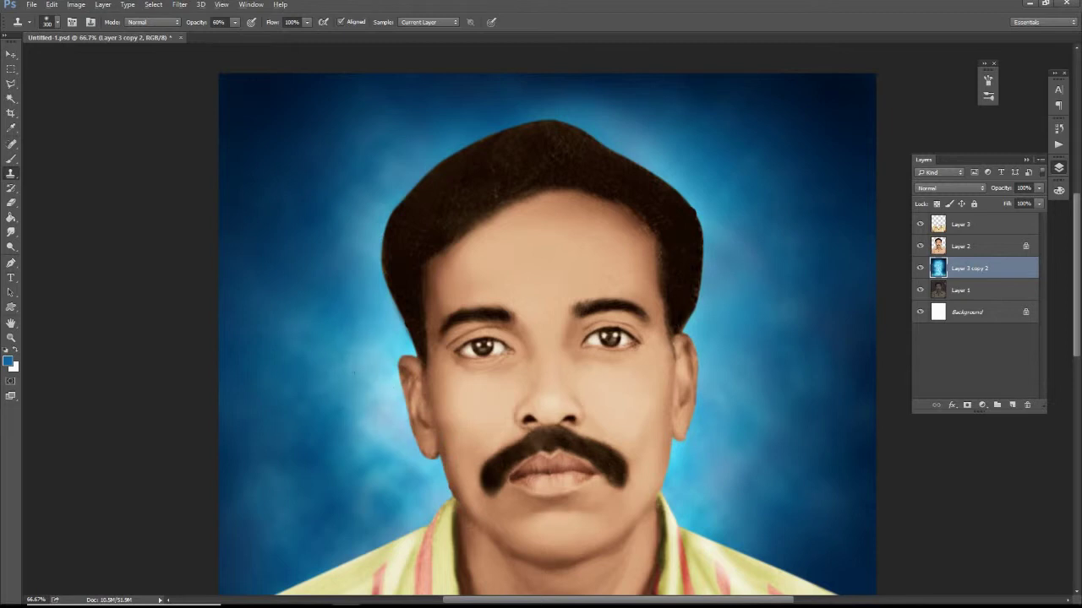
pyautogui.moveTo(676, 427)
pyautogui.mouseDown()
pyautogui.moveTo(715, 343)
pyautogui.moveTo(648, 311)
pyautogui.mouseUp()
pyautogui.click(938, 245)
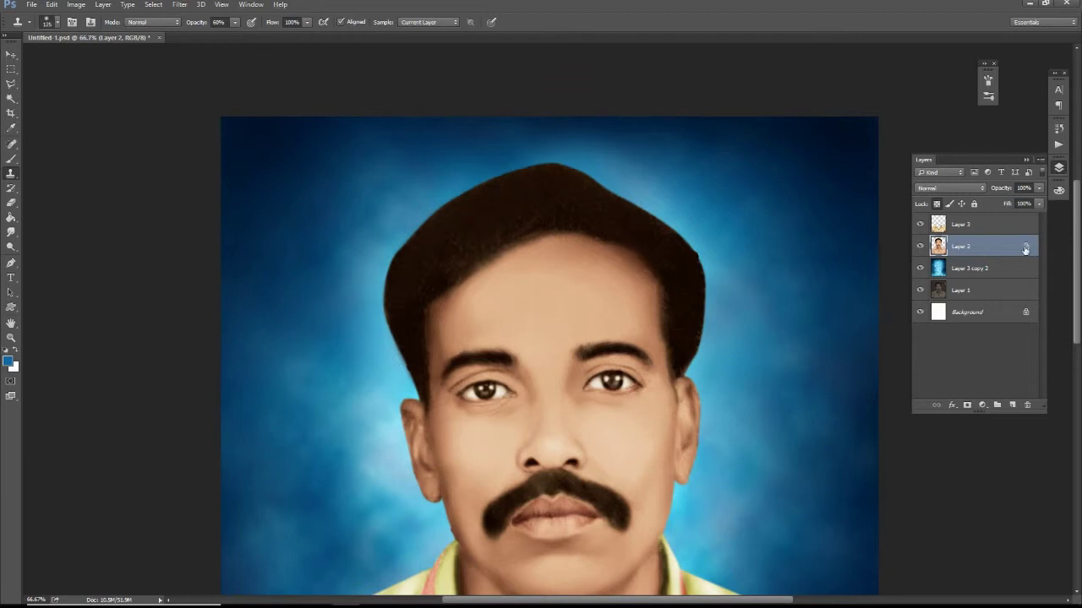
# Erase the dark bump and rough hair edge along the head outline at 100% opacity.
pyautogui.scroll(5, 662, 200)
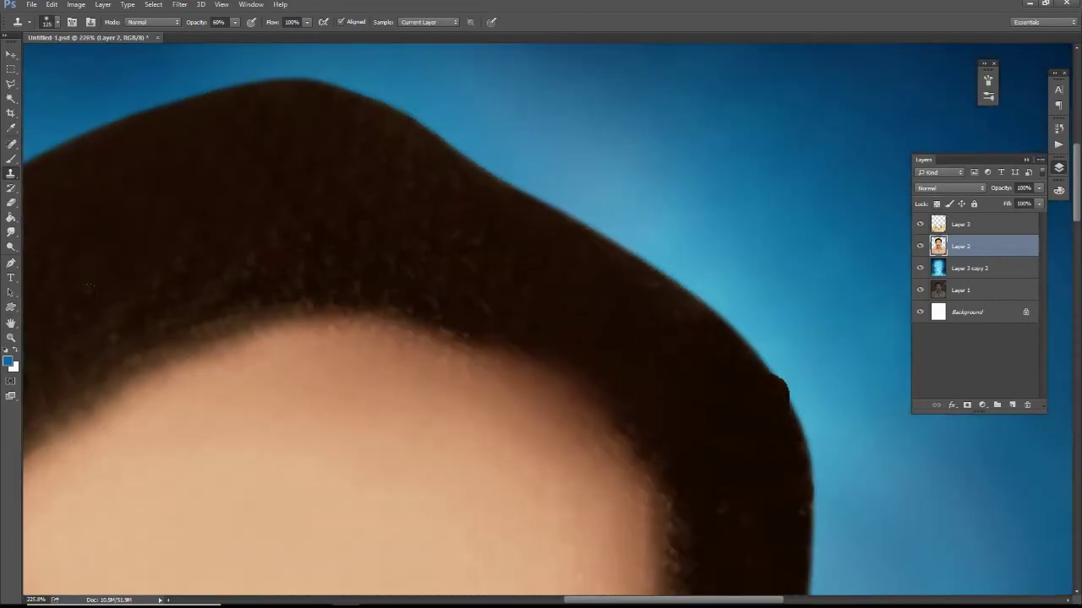
pyautogui.click(11, 202)
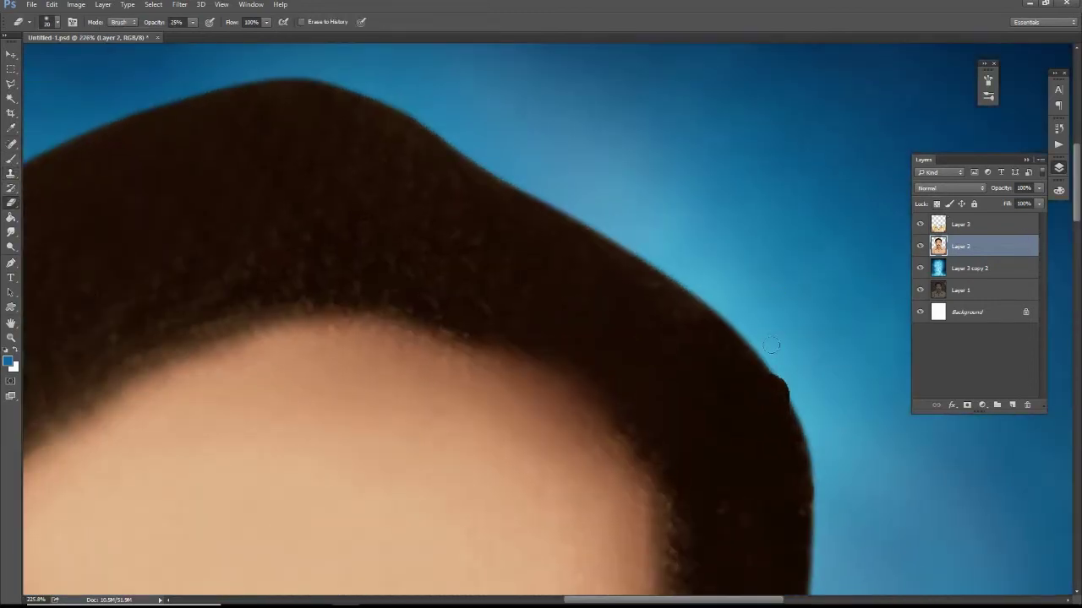
pyautogui.moveTo(778, 380)
pyautogui.mouseDown()
pyautogui.moveTo(784, 400)
pyautogui.moveTo(799, 284)
pyautogui.mouseUp()
pyautogui.press('0')
pyautogui.moveTo(806, 411)
pyautogui.mouseDown()
pyautogui.moveTo(698, 358)
pyautogui.moveTo(417, 411)
pyautogui.moveTo(336, 364)
pyautogui.mouseUp()
pyautogui.moveTo(397, 480); pyautogui.dragTo(423, 547)
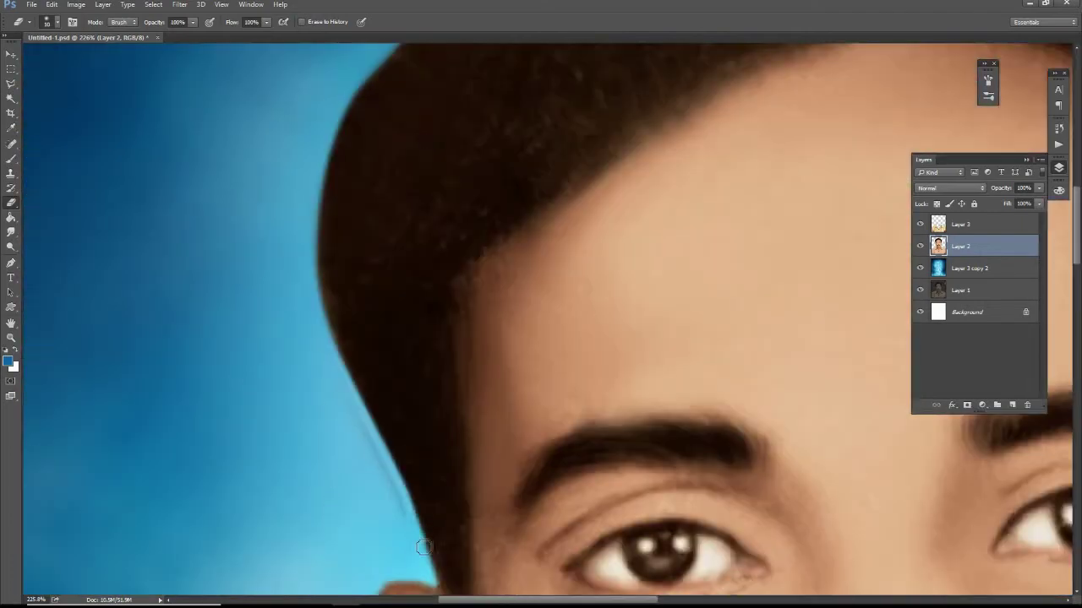
pyautogui.moveTo(344, 408); pyautogui.dragTo(419, 536)
pyautogui.moveTo(767, 189); pyautogui.dragTo(471, 332)
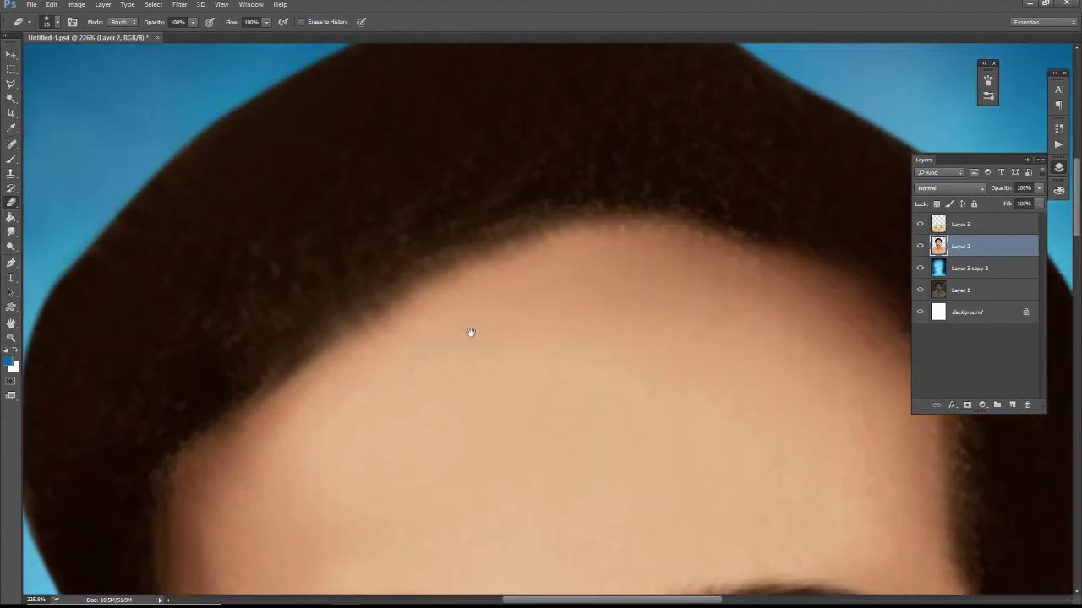
# Touch up the hair edge against the backdrop with the Clone Stamp.
pyautogui.click(11, 173)
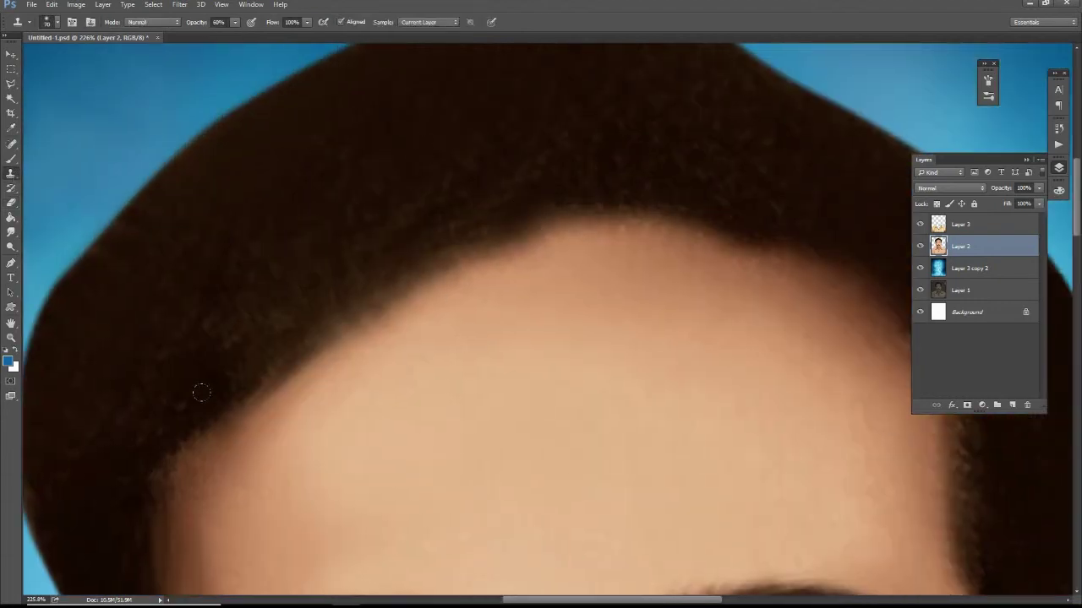
pyautogui.moveTo(201, 392); pyautogui.dragTo(256, 359)
pyautogui.moveTo(667, 228); pyautogui.dragTo(372, 101)
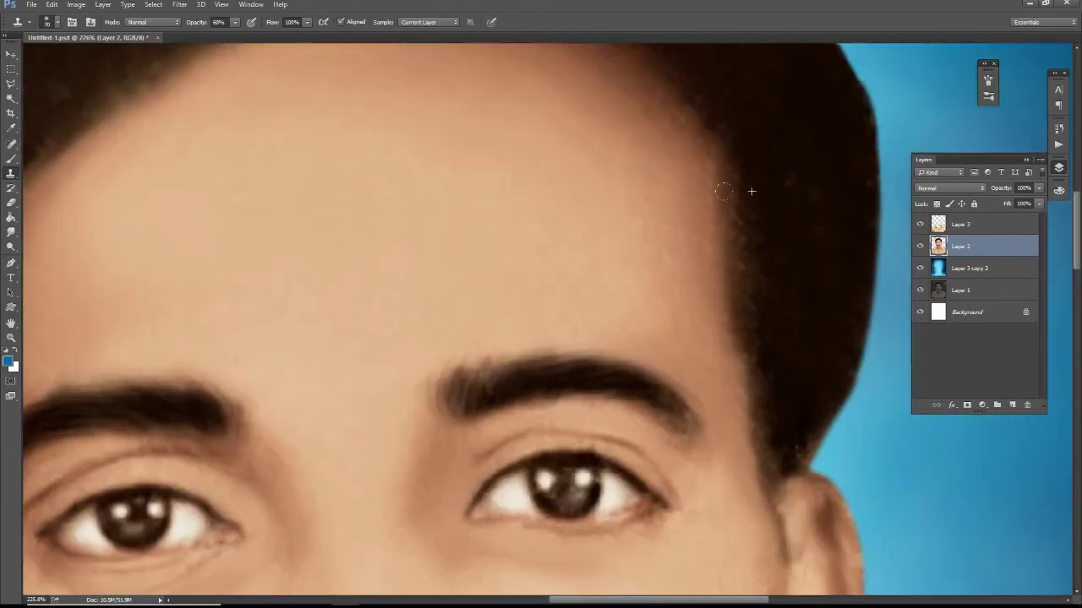
pyautogui.scroll(5, 816, 367)
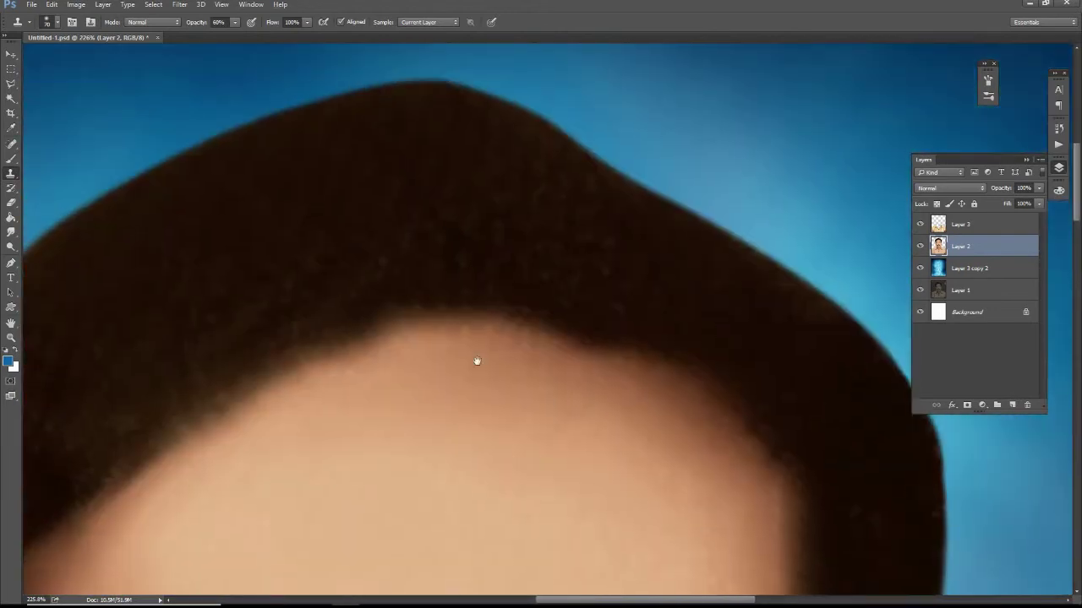
pyautogui.click(11, 234)
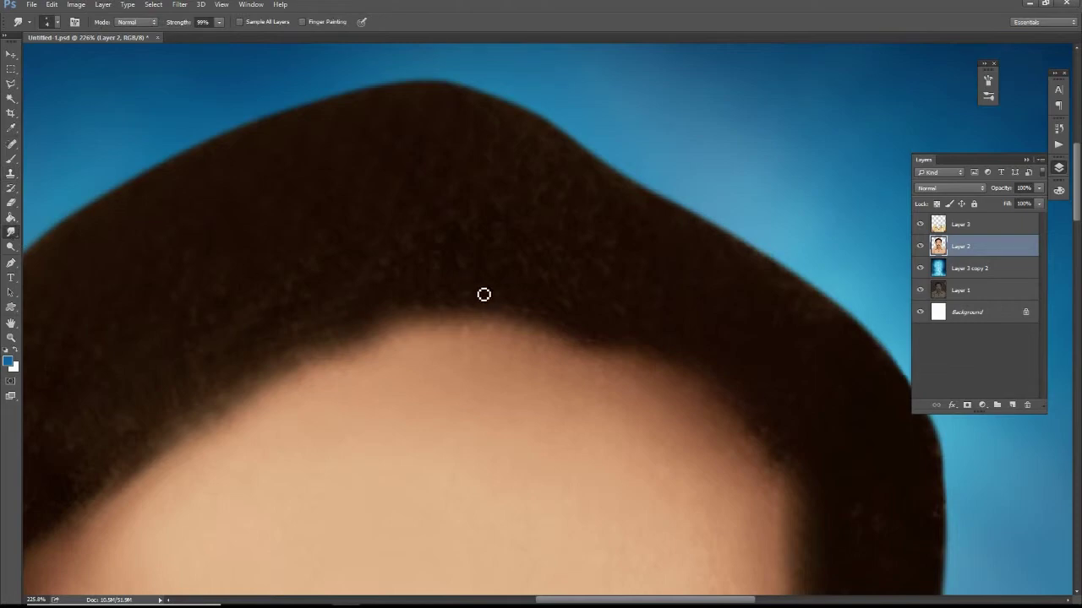
# Set the Smudge tool to a 14 px bristle brush, 5% spacing and 45% strength.
pyautogui.rightClick(509, 257)
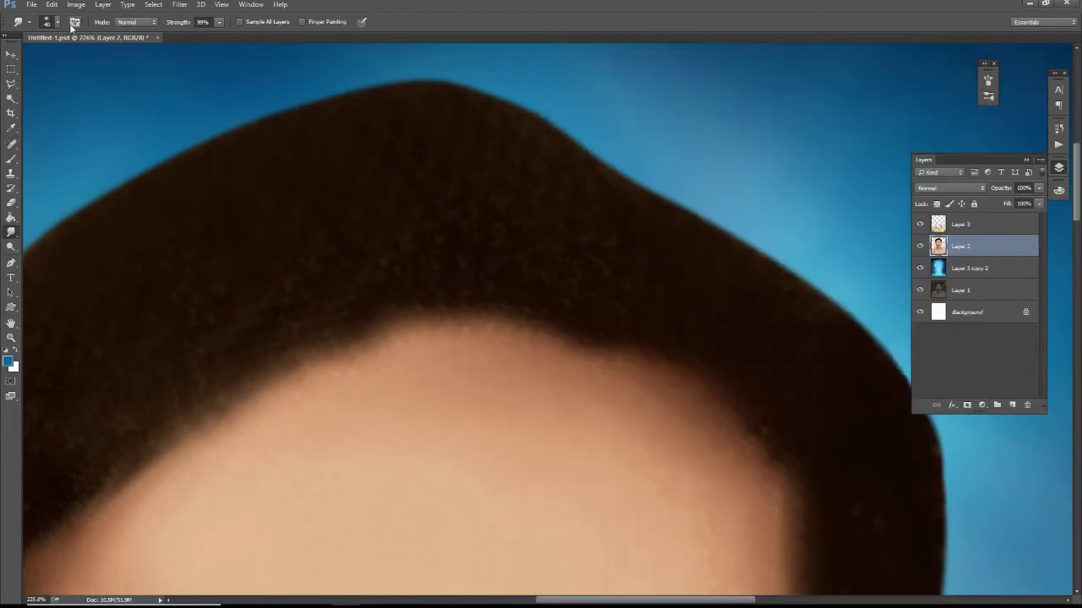
pyautogui.click(74, 22)
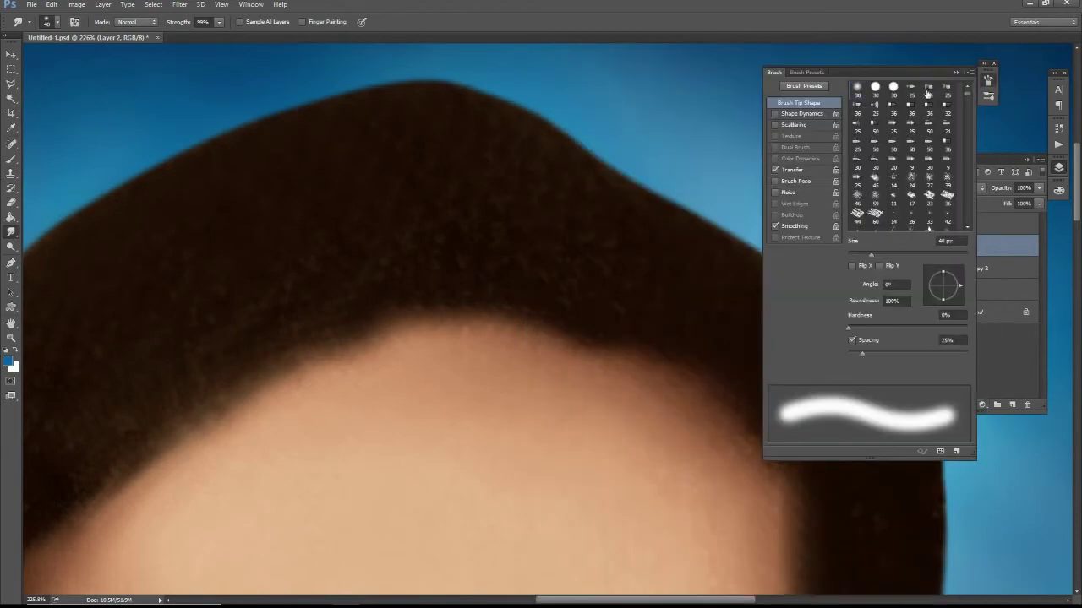
pyautogui.click(895, 180)
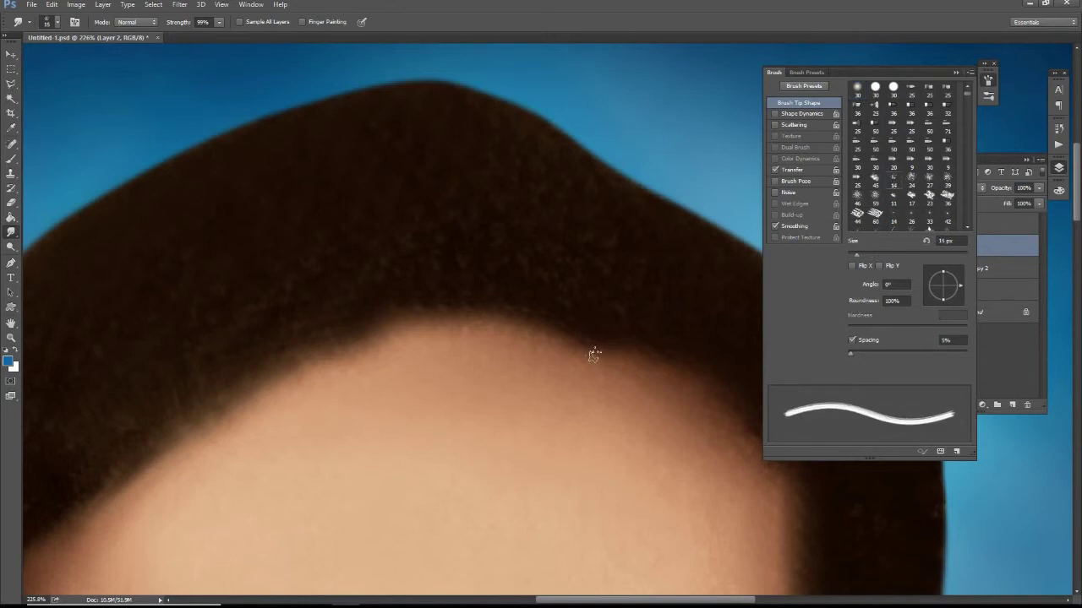
pyautogui.press('F5')
pyautogui.moveTo(592, 331); pyautogui.dragTo(585, 351)
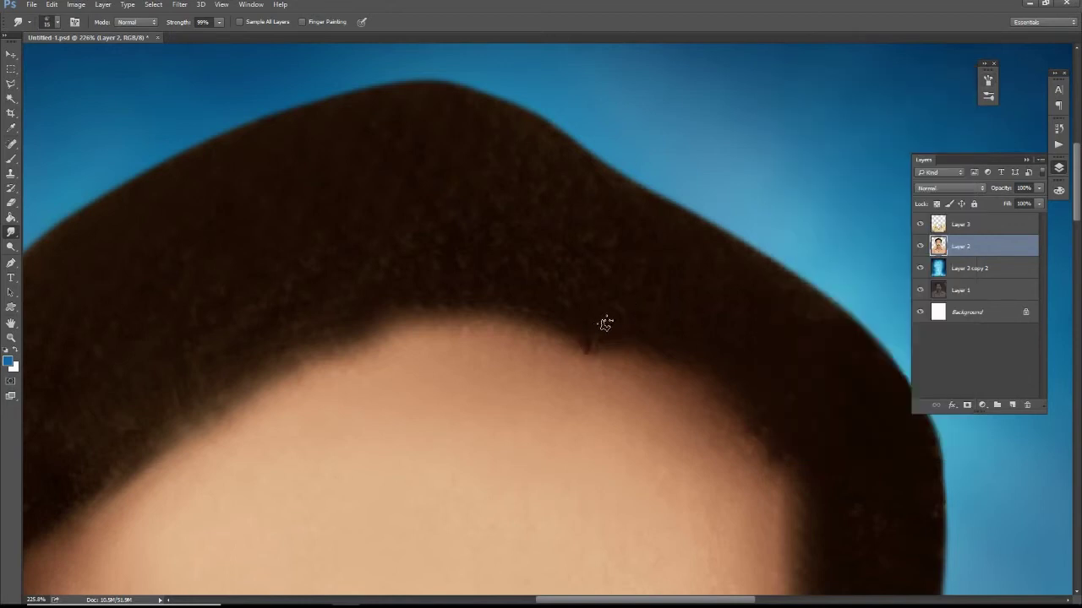
pyautogui.click(220, 23)
pyautogui.click(617, 346)
# Pull hair strands down into the forehead and temple for a soft, wispy hairline.
pyautogui.moveTo(507, 313); pyautogui.dragTo(486, 335)
pyautogui.moveTo(449, 285)
pyautogui.mouseDown()
pyautogui.moveTo(455, 327)
pyautogui.moveTo(355, 314)
pyautogui.moveTo(441, 206)
pyautogui.moveTo(420, 194)
pyautogui.moveTo(338, 218)
pyautogui.moveTo(347, 250)
pyautogui.moveTo(285, 241)
pyautogui.mouseUp()
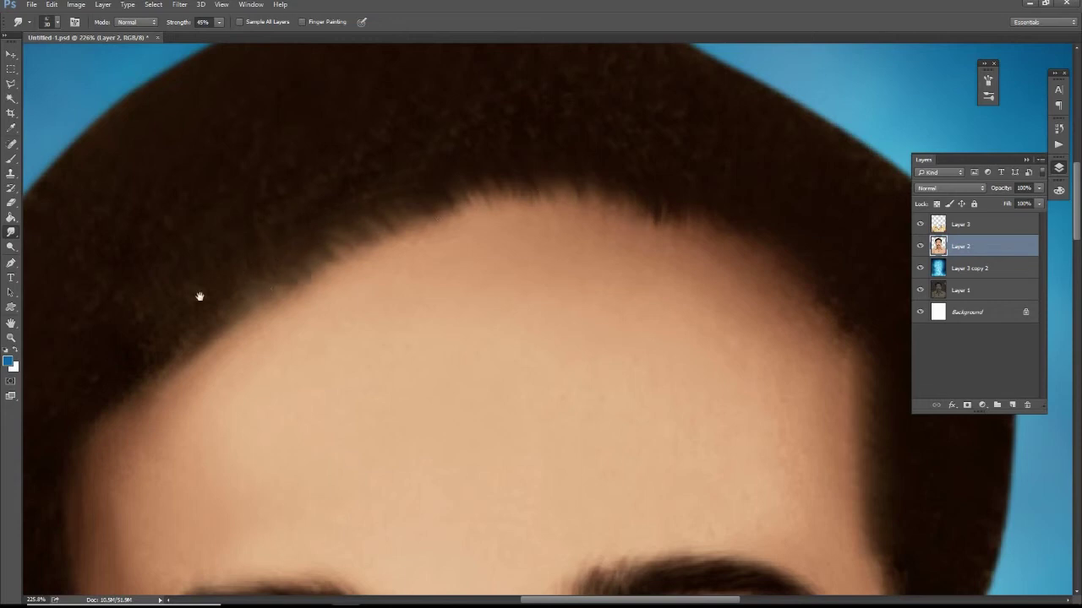
pyautogui.moveTo(198, 295); pyautogui.dragTo(473, 264)
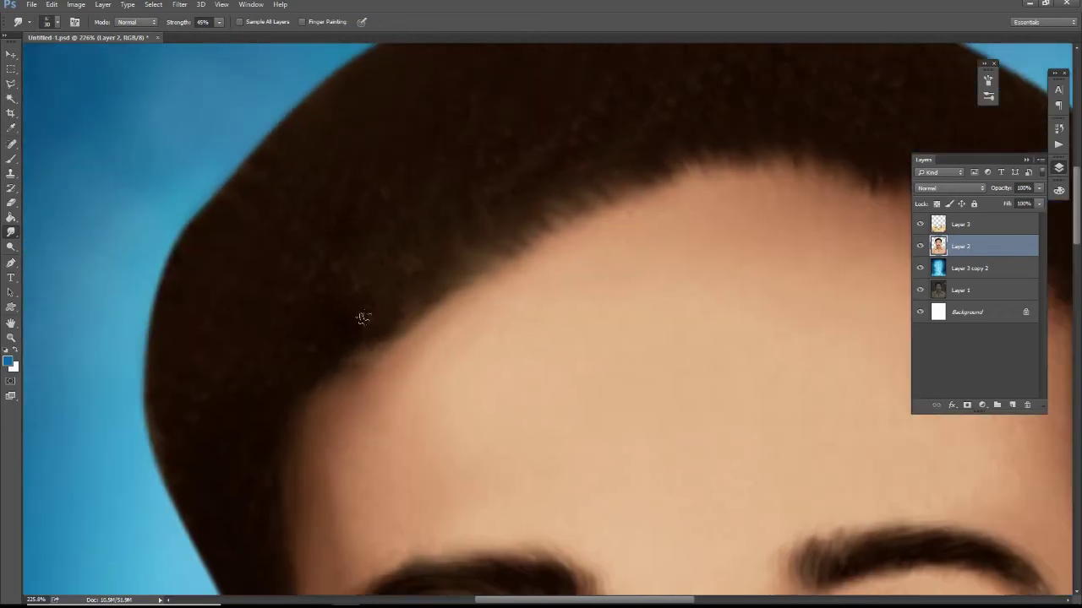
pyautogui.scroll(-2, 336, 279)
pyautogui.moveTo(311, 395); pyautogui.dragTo(374, 248)
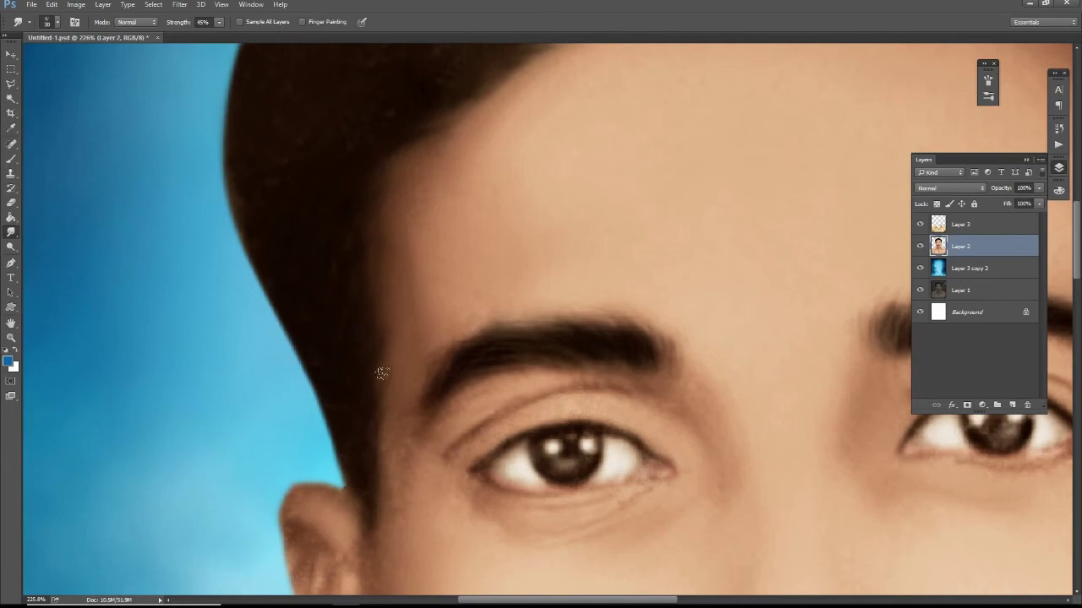
pyautogui.hscroll(5, 367, 191)
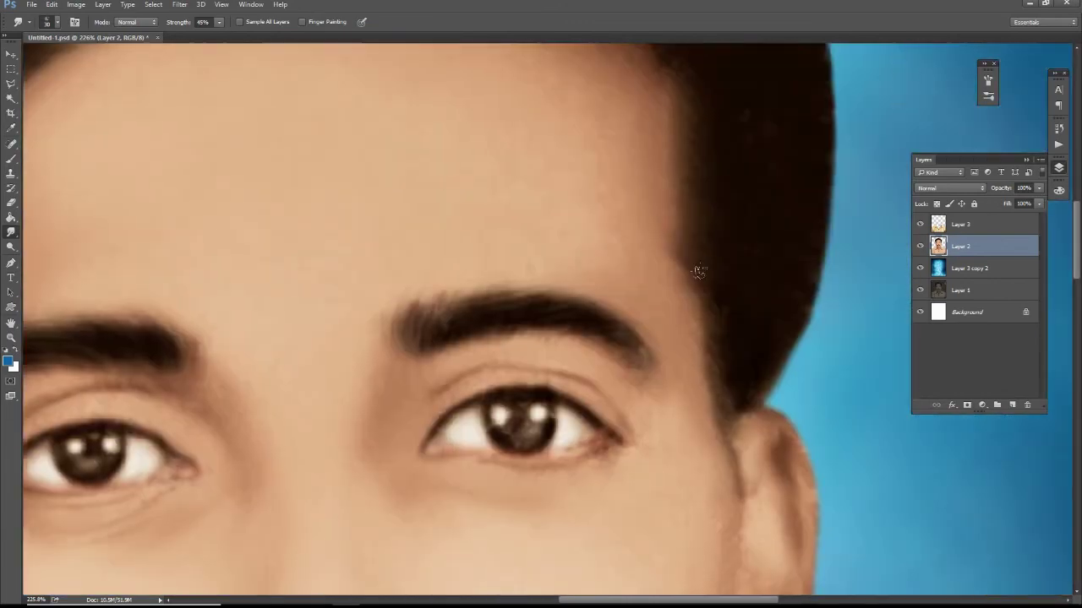
pyautogui.scroll(3, 695, 195)
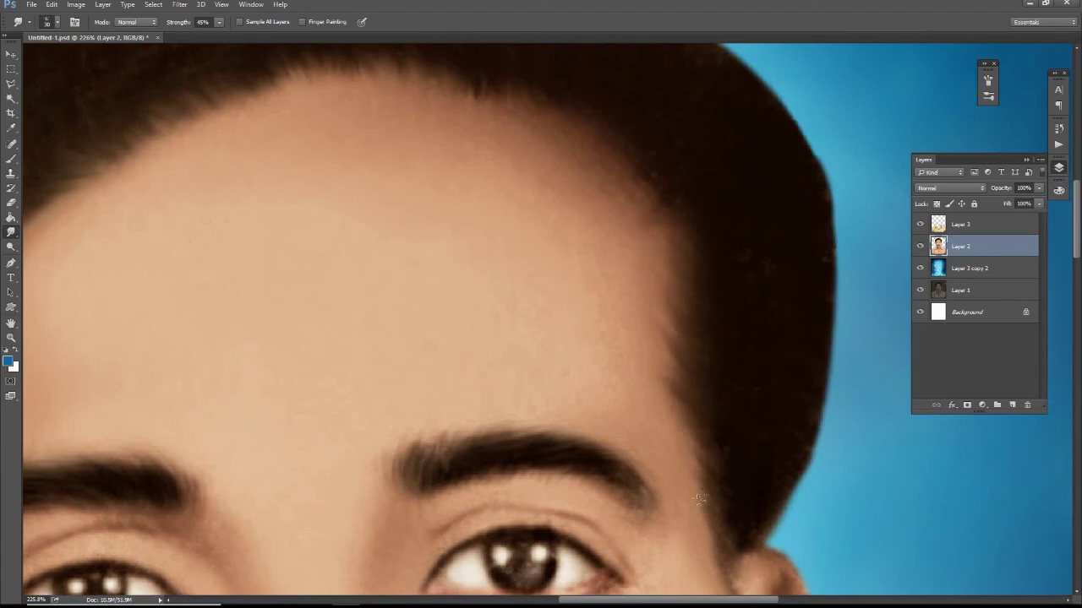
pyautogui.moveTo(704, 262); pyautogui.dragTo(703, 338)
pyautogui.moveTo(684, 391); pyautogui.dragTo(661, 334)
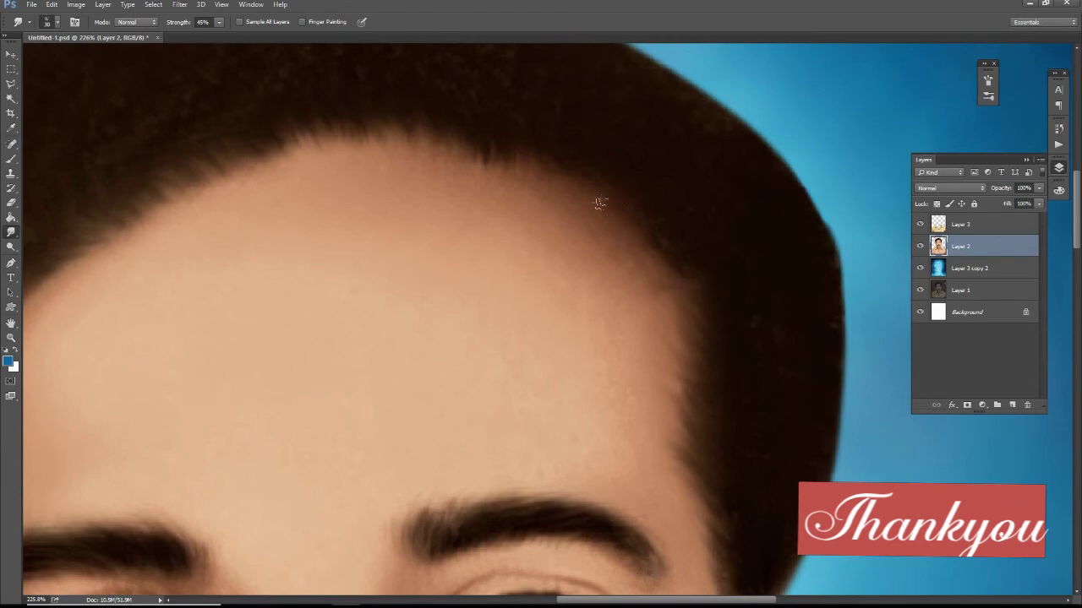
pyautogui.scroll(-2, 667, 267)
# Move the original damaged photo layer (Layer 1) to the top of the layer stack.
pyautogui.scroll(-1, 620, 249)
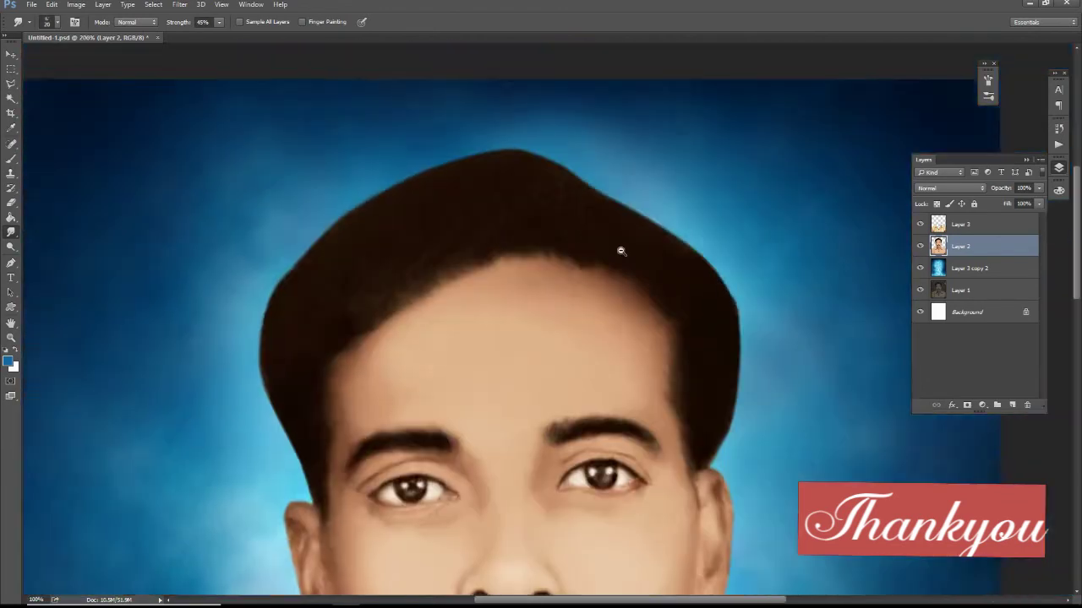
pyautogui.scroll(-1, 642, 278)
pyautogui.scroll(1, 655, 315)
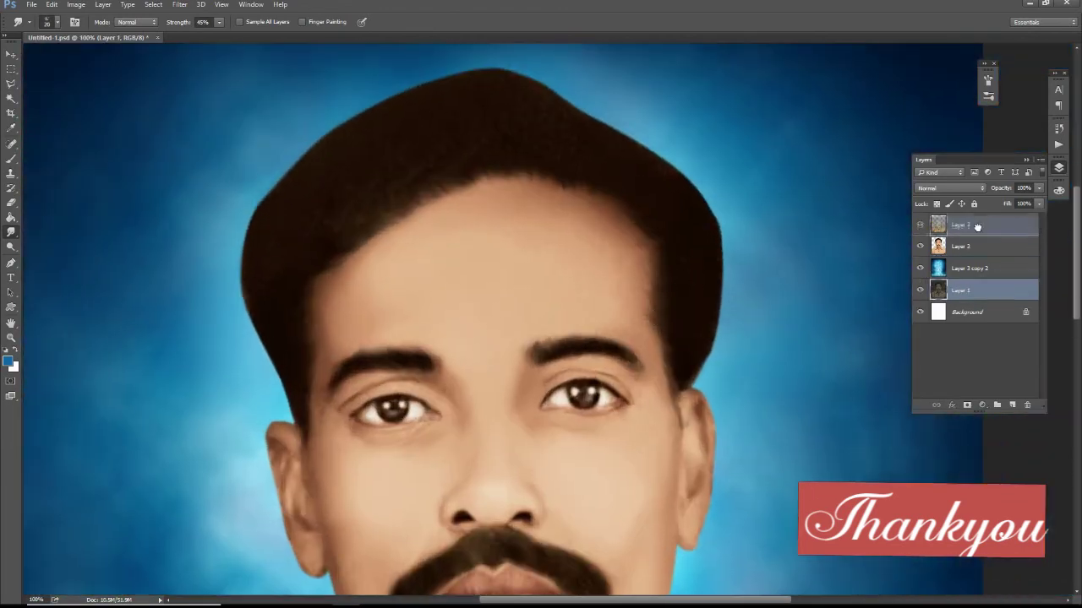
pyautogui.moveTo(966, 295)
pyautogui.mouseDown()
pyautogui.moveTo(963, 237)
pyautogui.moveTo(994, 222)
pyautogui.mouseUp()
pyautogui.scroll(-2, 630, 267)
pyautogui.scroll(-1, 603, 345)
# Toggle Layer 1's visibility repeatedly to compare the sepia original with the colourised portrait.
pyautogui.click(920, 225)
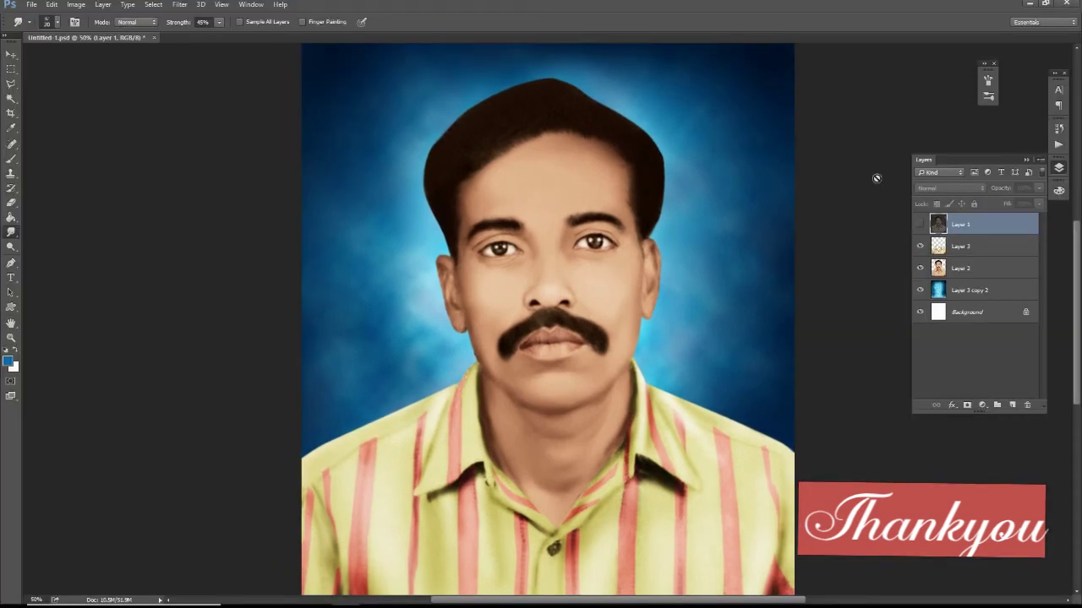
pyautogui.click(920, 225)
pyautogui.click(921, 225)
pyautogui.click(920, 225)
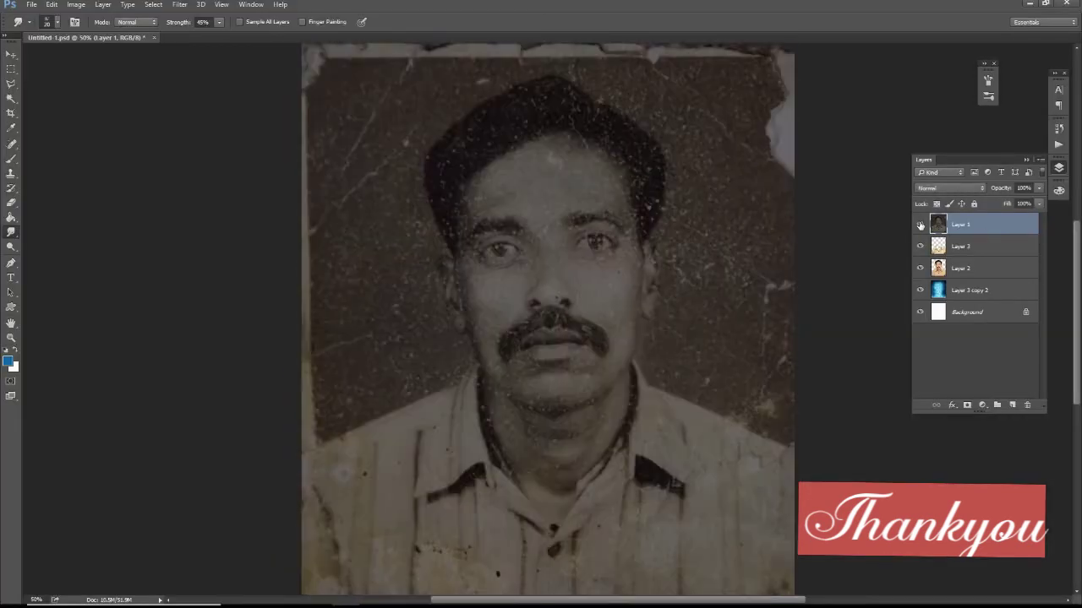
pyautogui.click(921, 225)
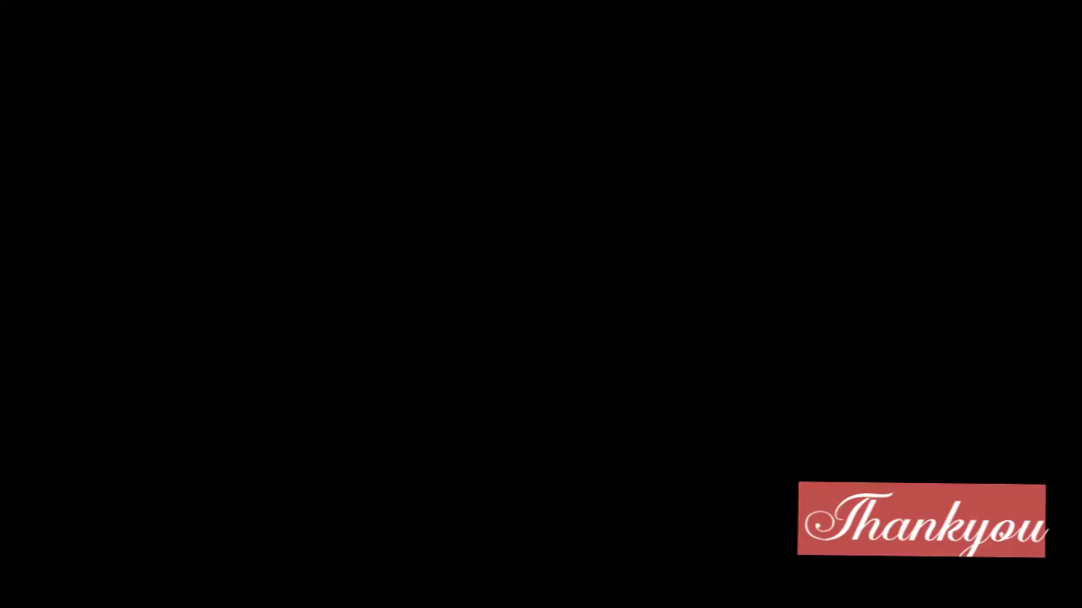